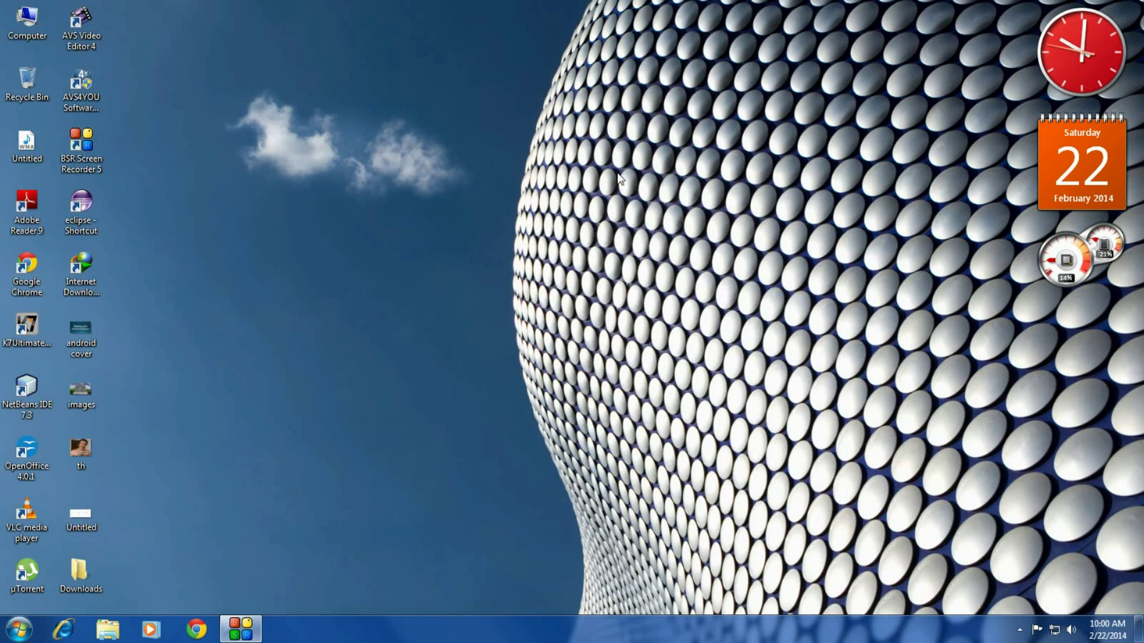
# Refresh the Windows desktop twice from its right-click menu
pyautogui.rightClick(579, 174)
pyautogui.click(628, 218)
pyautogui.rightClick(413, 196)
pyautogui.click(461, 238)
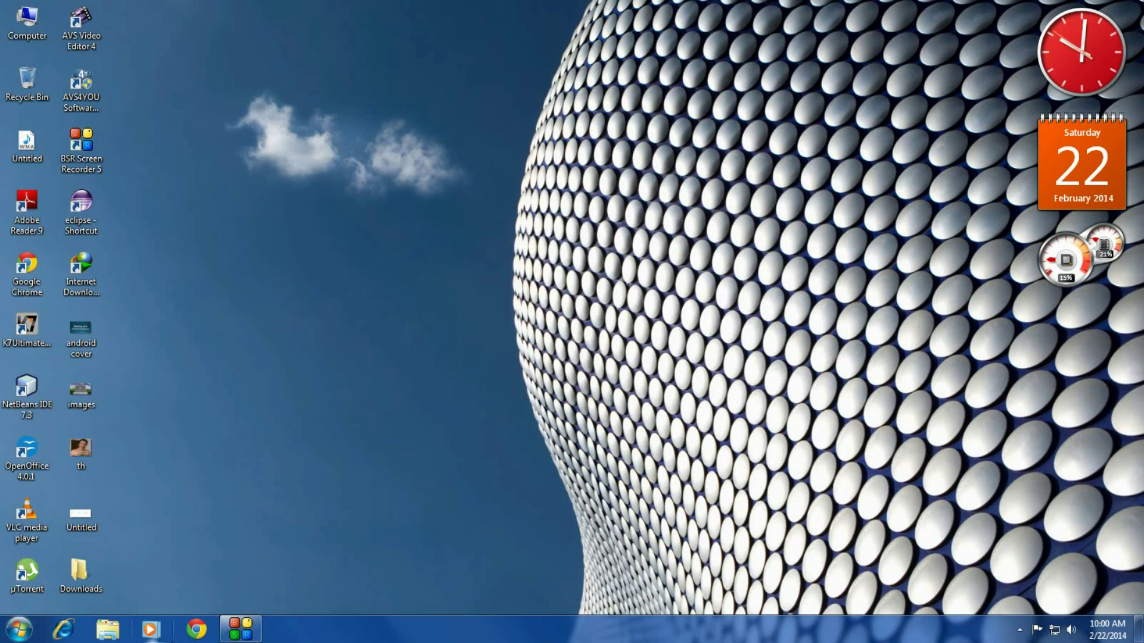
# In Chrome, search Google for genymotion and go from the official site to its license page
pyautogui.click(214, 631)
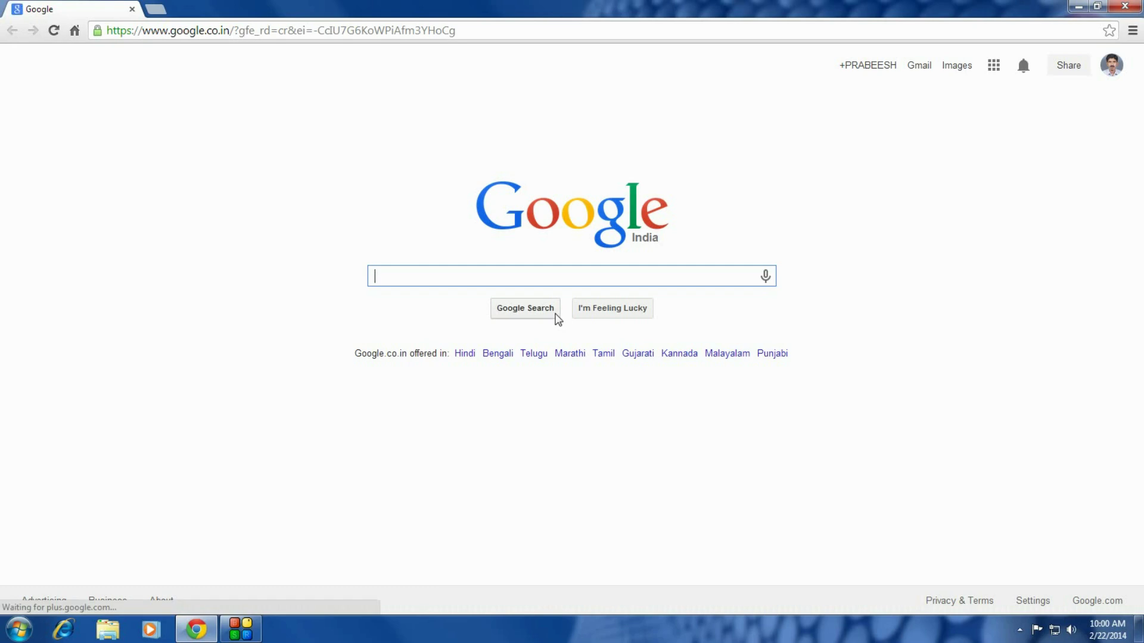
pyautogui.write('geny')
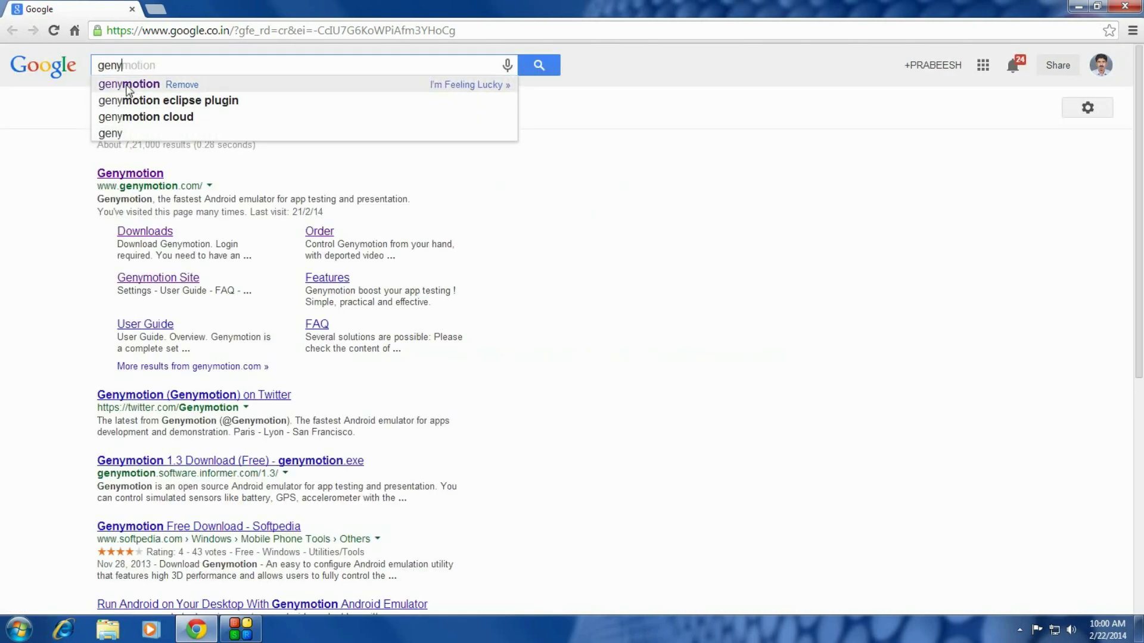
pyautogui.click(268, 84)
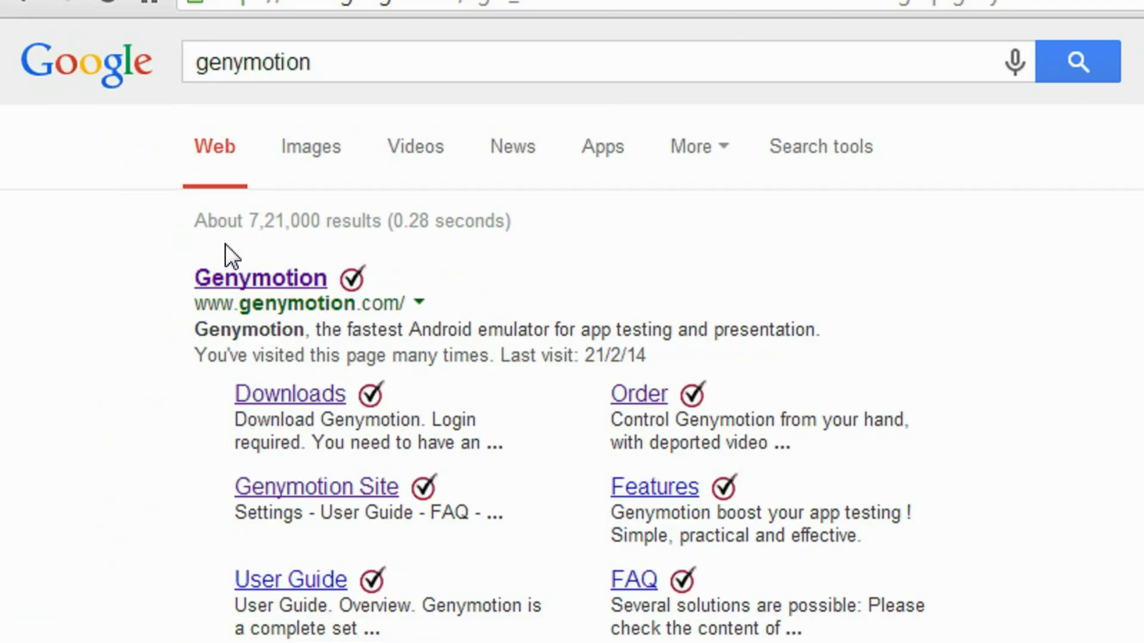
pyautogui.click(245, 273)
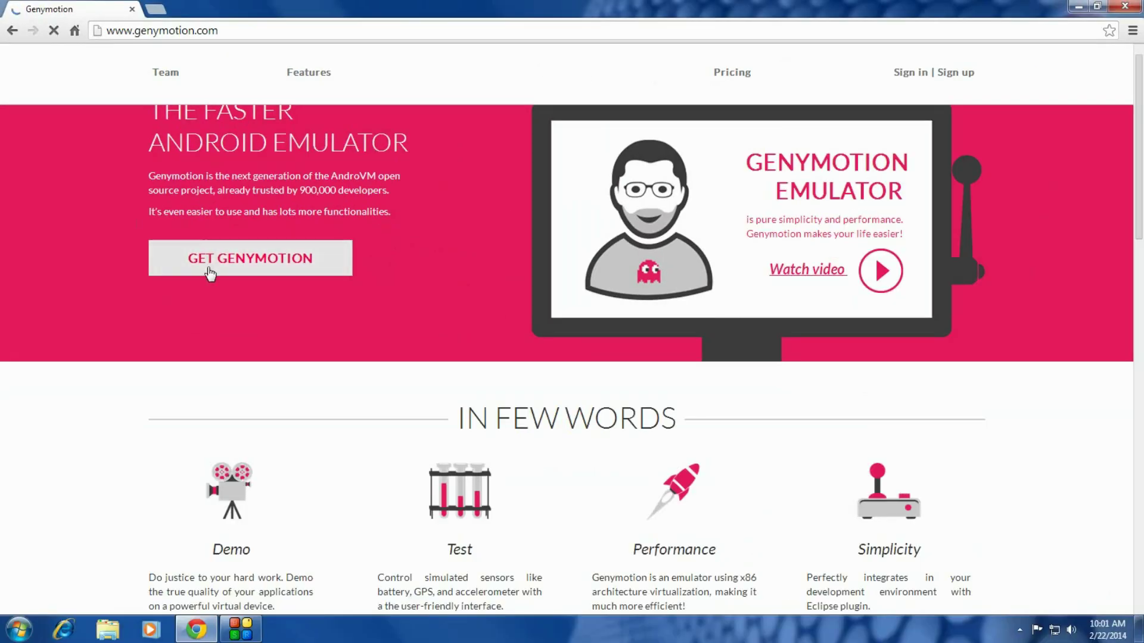
pyautogui.click(209, 273)
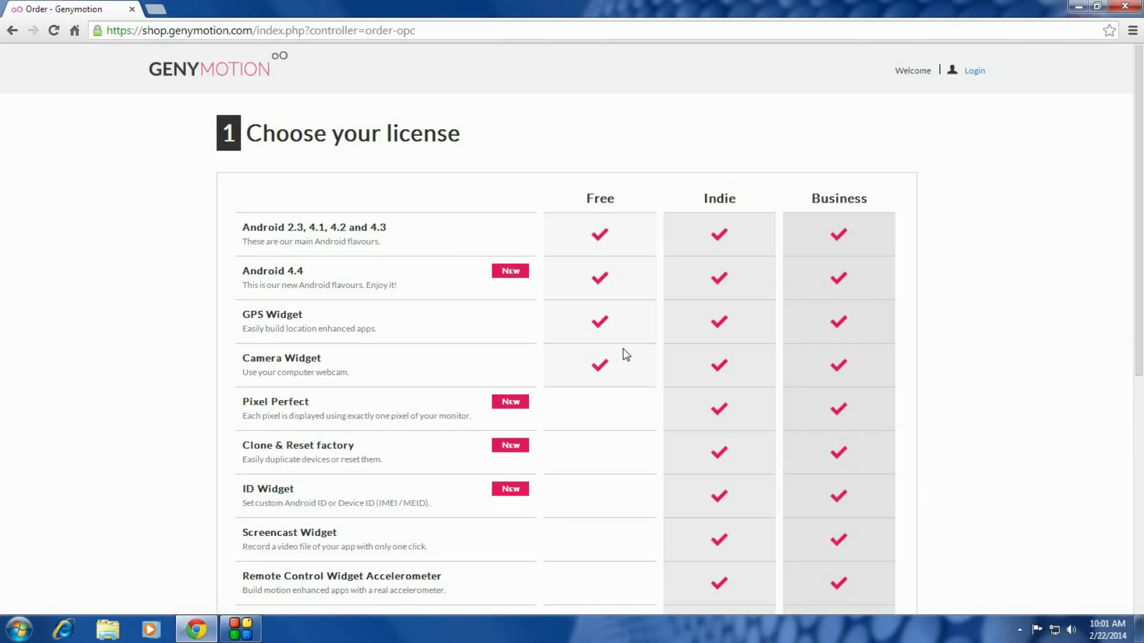
# Scroll through the license table comparing Free, Indie at 99 € and Business at 299 € per year
pyautogui.scroll(-6, 623, 355)
pyautogui.scroll(4, 623, 355)
pyautogui.scroll(-4, 627, 355)
pyautogui.scroll(-1, 626, 355)
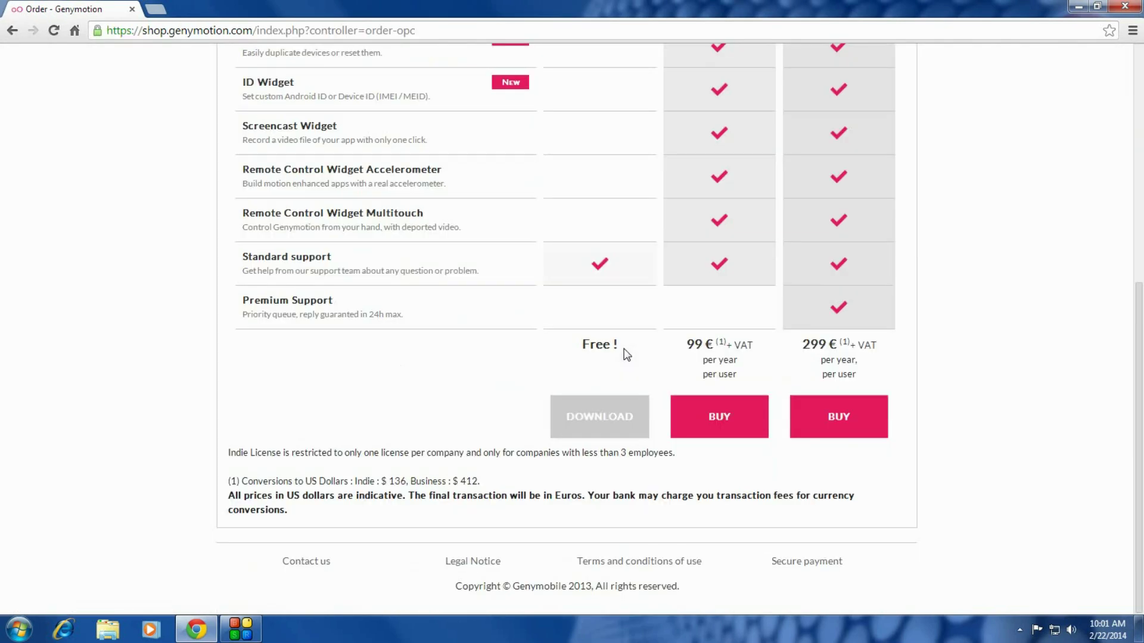
pyautogui.scroll(3, 931, 406)
pyautogui.scroll(-3, 931, 406)
pyautogui.scroll(5, 946, 407)
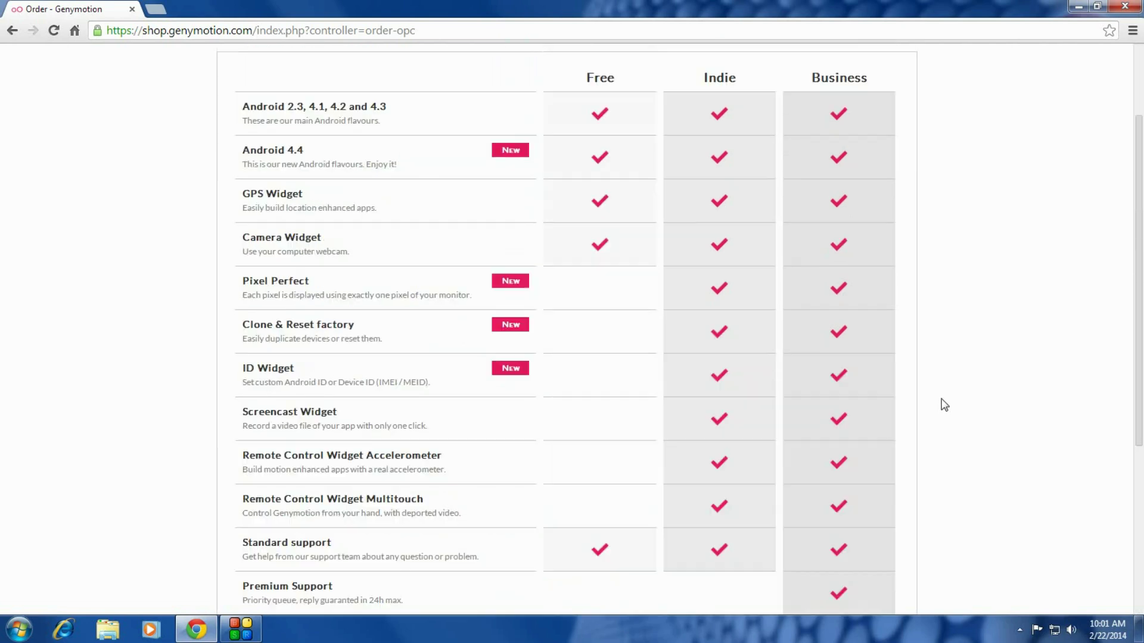
pyautogui.scroll(-4, 947, 400)
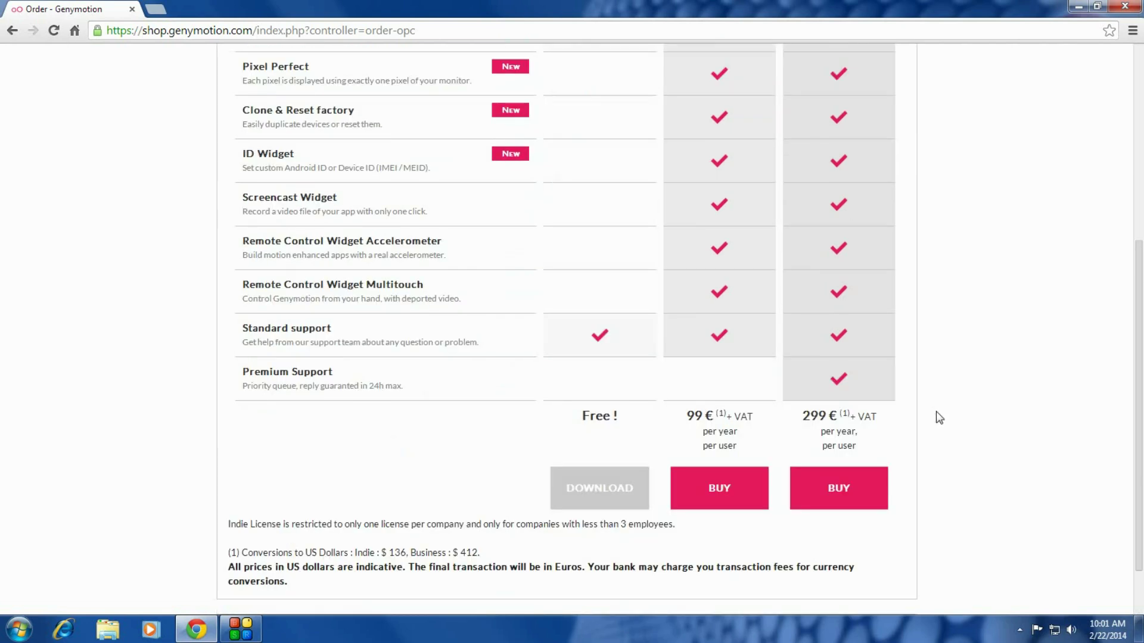
pyautogui.scroll(5, 939, 411)
pyautogui.scroll(-4, 946, 405)
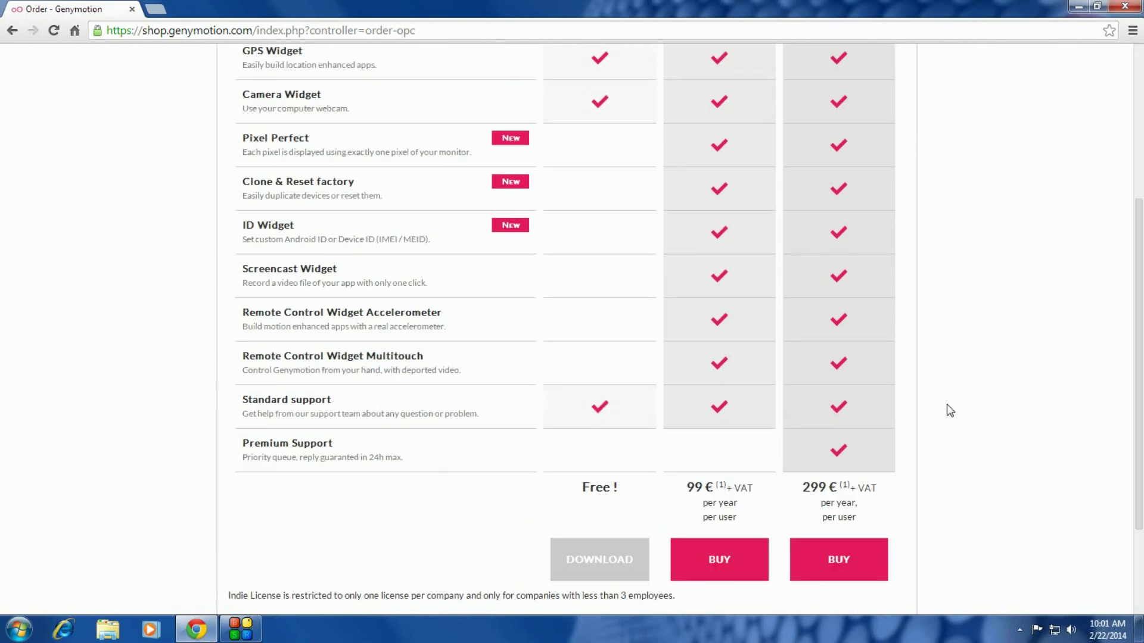
pyautogui.scroll(3, 939, 400)
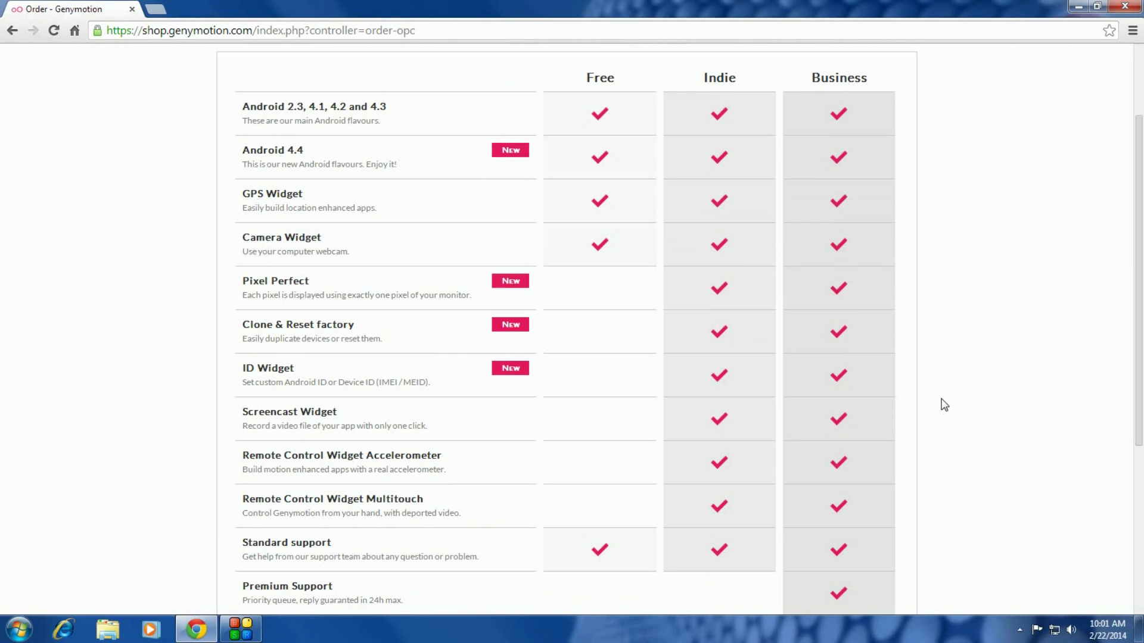
pyautogui.scroll(-4, 927, 398)
pyautogui.scroll(3, 927, 398)
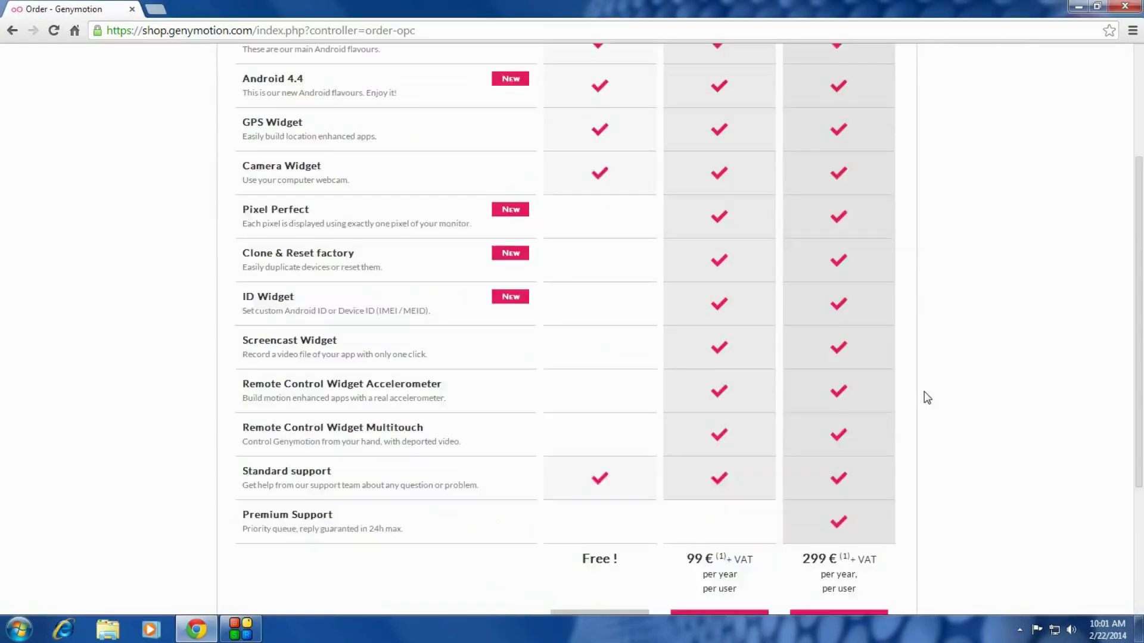
pyautogui.scroll(2, 928, 398)
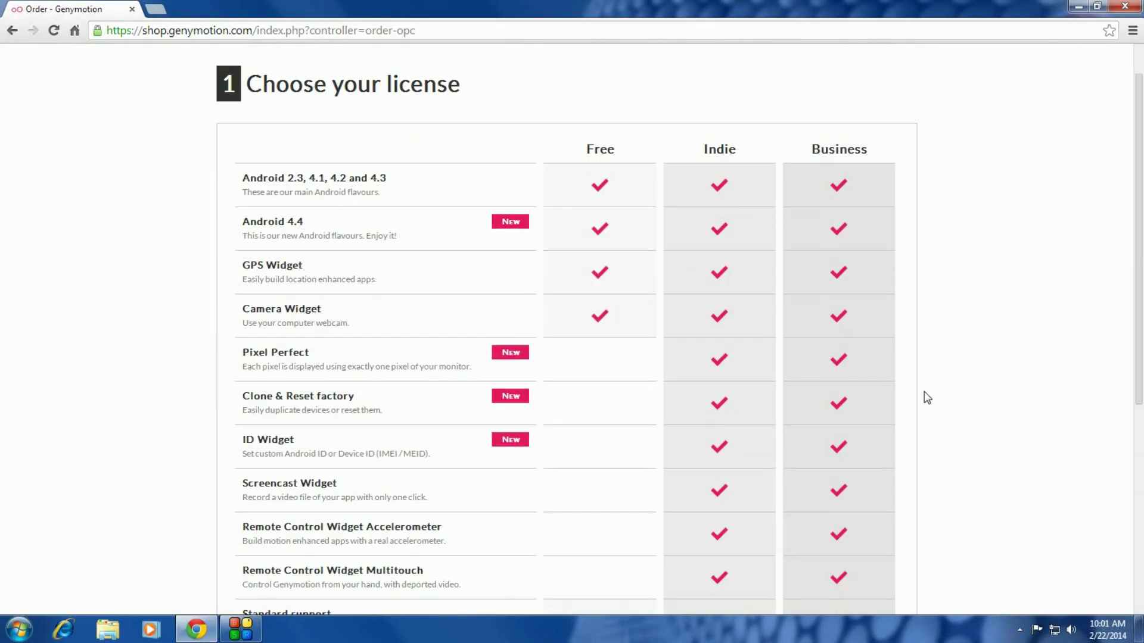
pyautogui.scroll(-4, 927, 398)
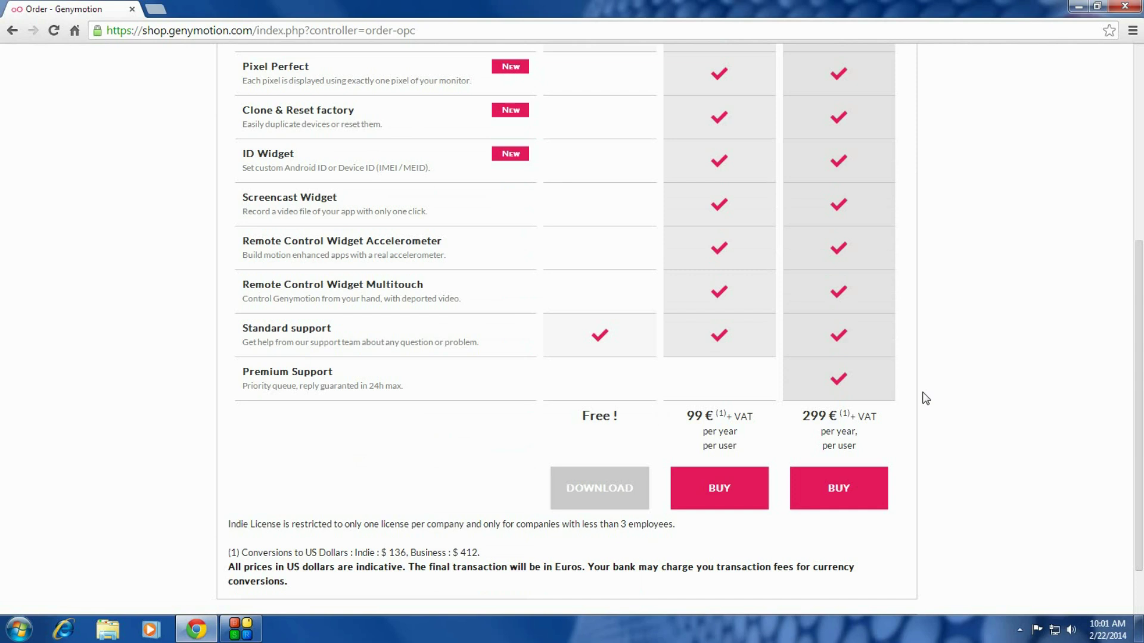
pyautogui.scroll(2, 926, 398)
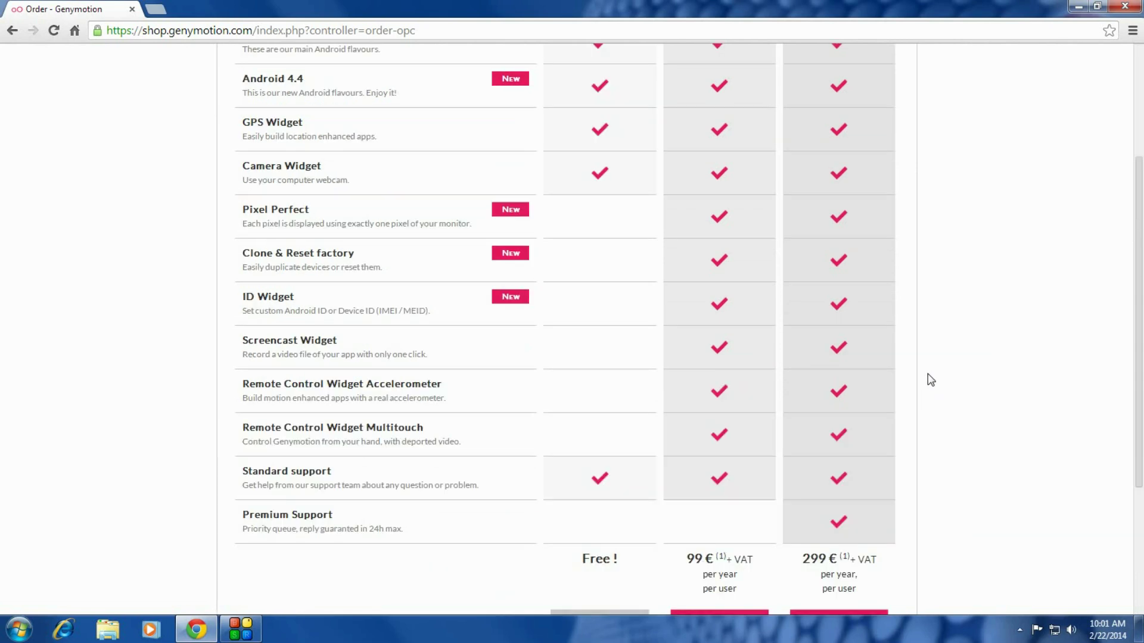
pyautogui.scroll(1, 930, 381)
pyautogui.scroll(-3, 929, 384)
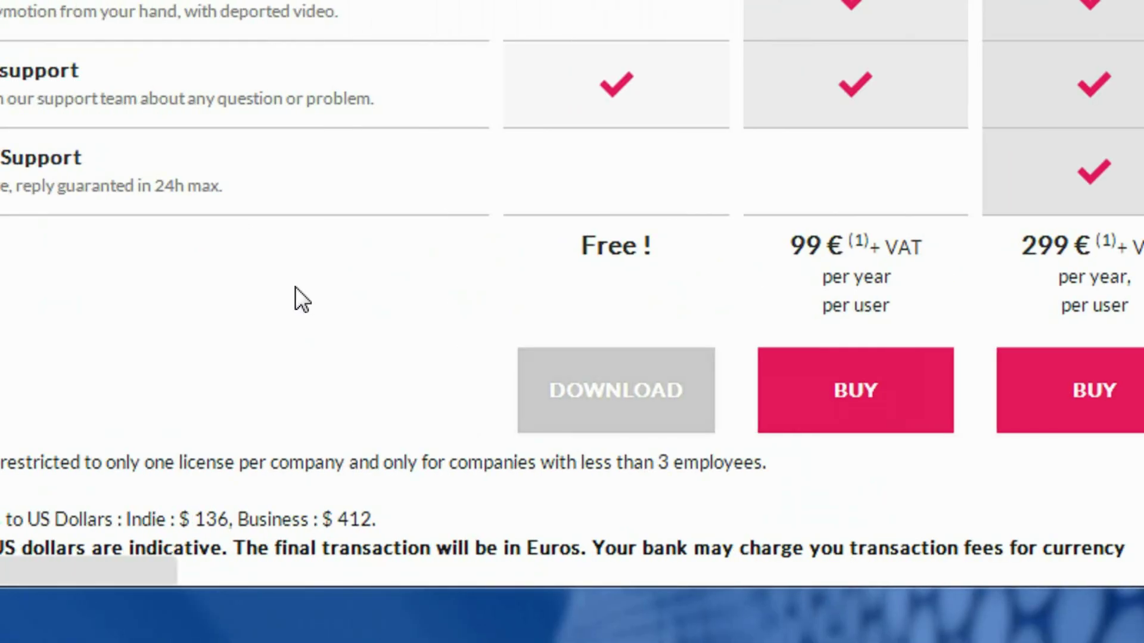
pyautogui.scroll(-5, 288, 285)
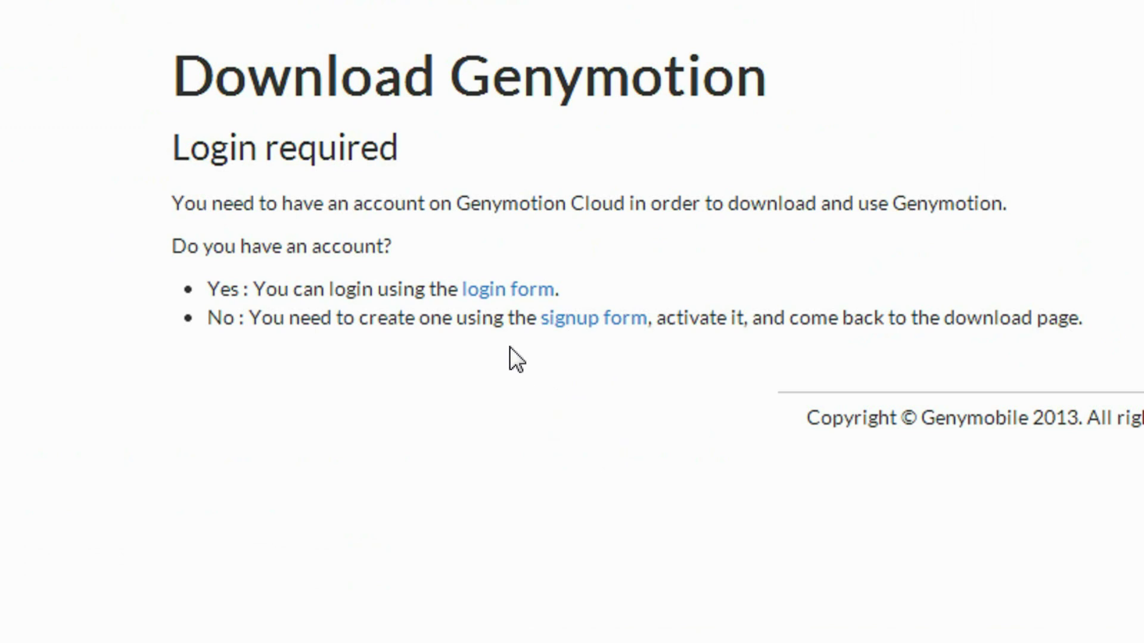
# Log in to the Genymotion website with the account username and password
pyautogui.click(492, 295)
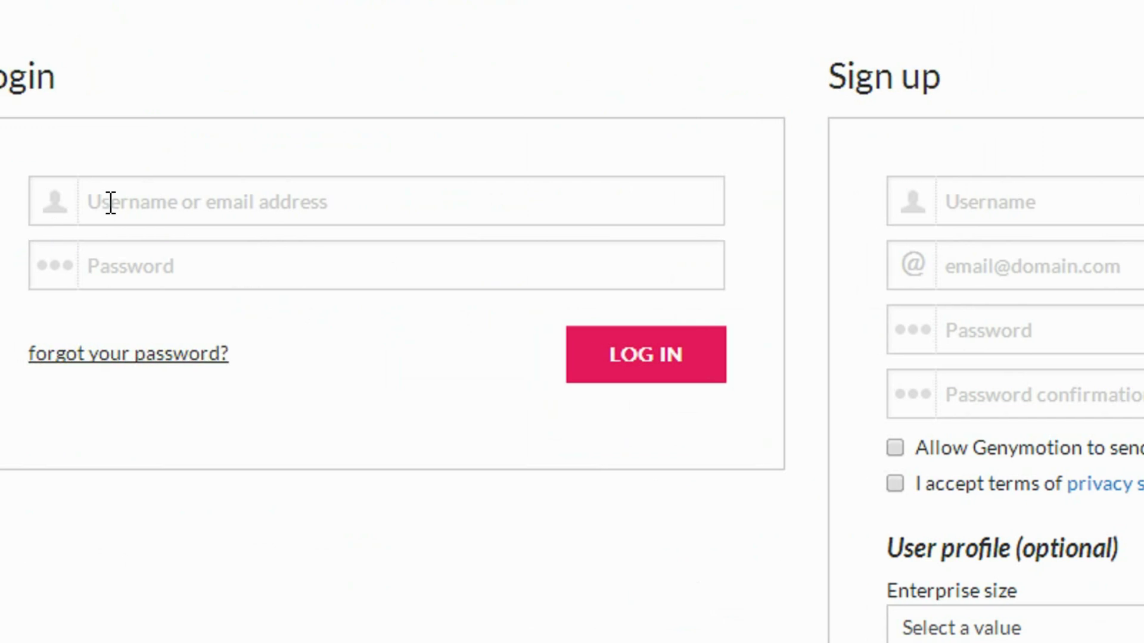
pyautogui.click(111, 202)
pyautogui.write('prabeesh2868')
pyautogui.press('Tab')
pyautogui.write('p•••••••••••••')
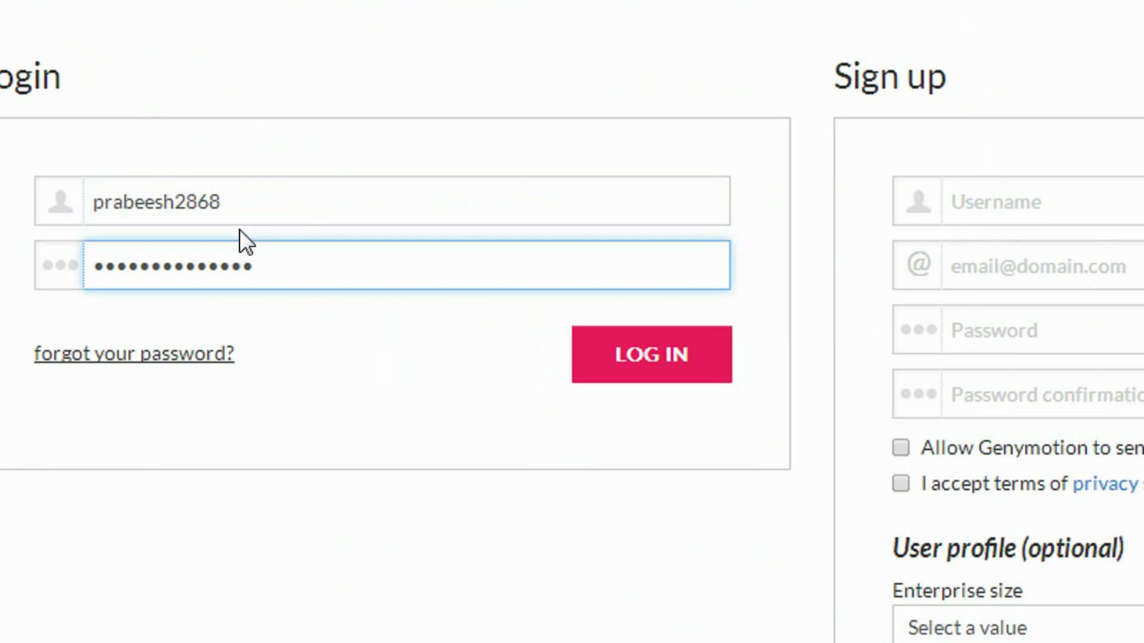
pyautogui.click(625, 374)
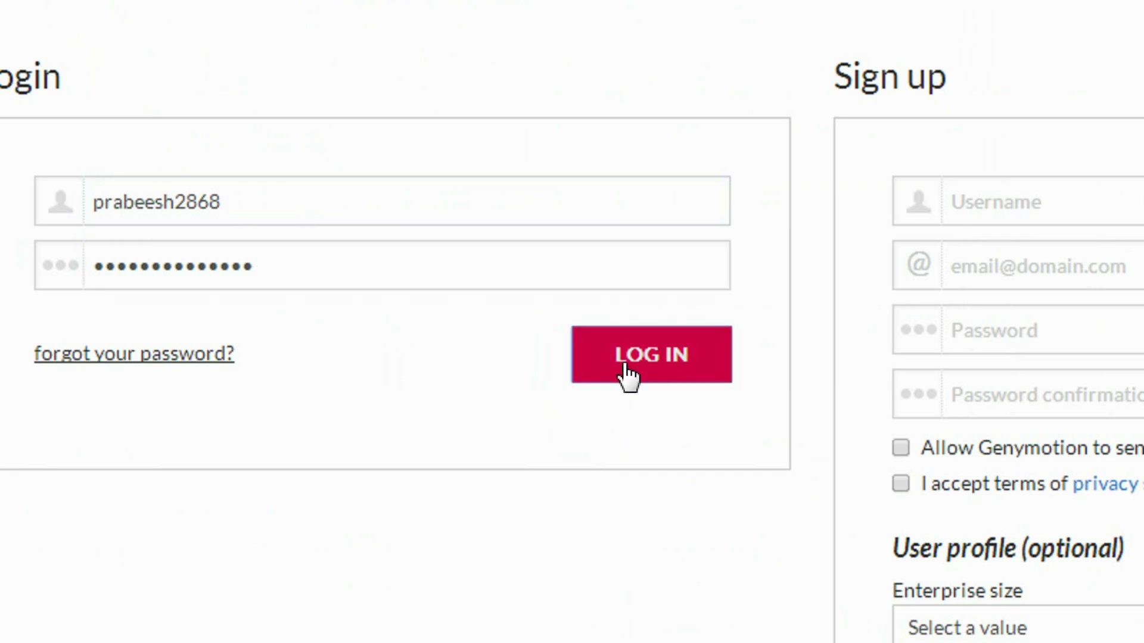
# Scroll the download page to the Genymotion 2.1.1 Windows installer bundled with VirtualBox
pyautogui.scroll(-6, 205, 600)
pyautogui.scroll(3, 204, 562)
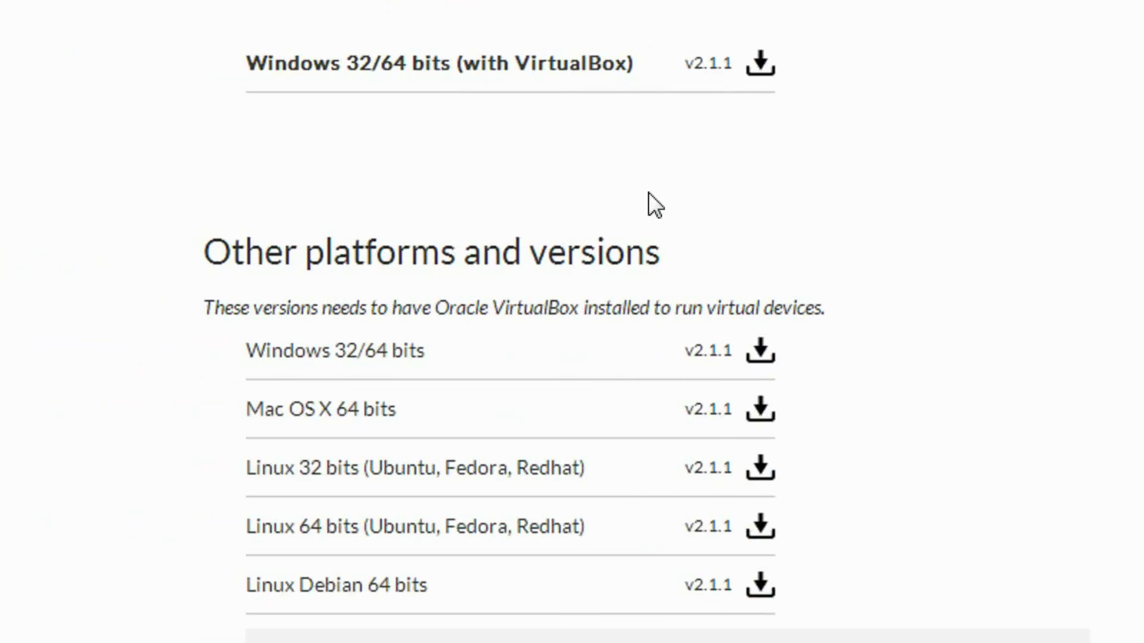
pyautogui.scroll(4, 648, 191)
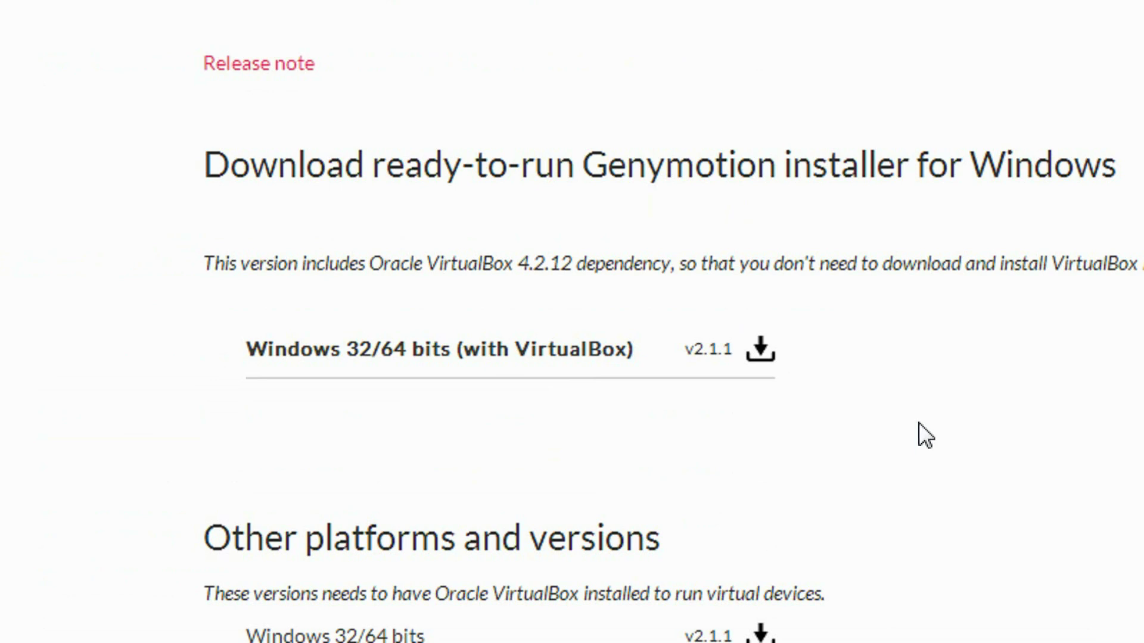
pyautogui.scroll(-4, 918, 422)
pyautogui.scroll(1, 283, 66)
pyautogui.scroll(1, 319, 113)
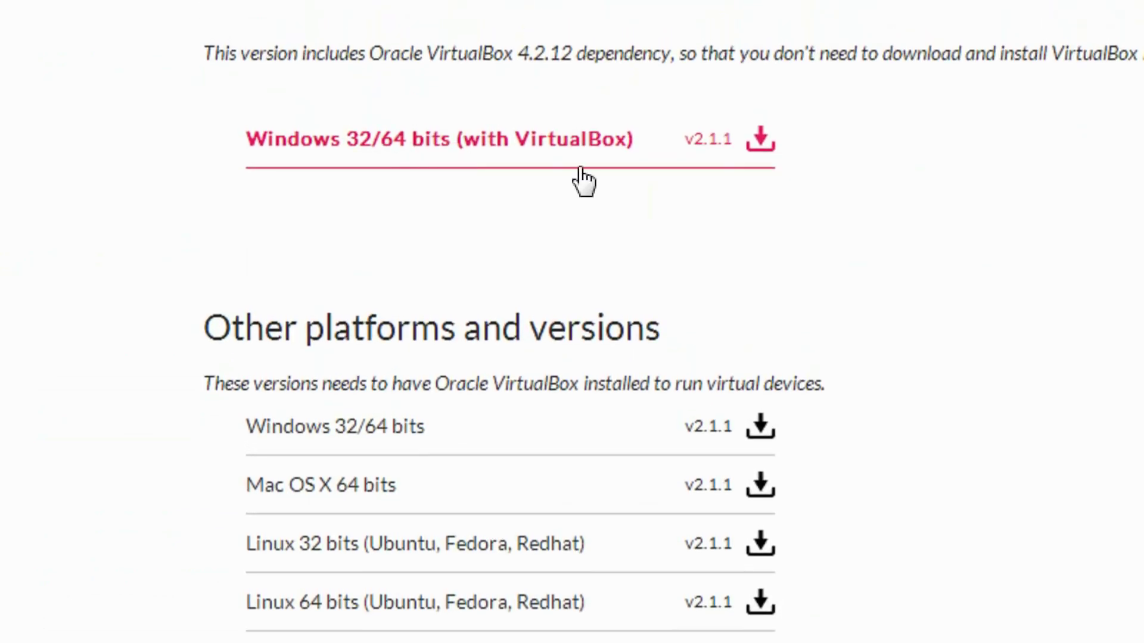
pyautogui.scroll(1, 582, 178)
pyautogui.scroll(1, 441, 196)
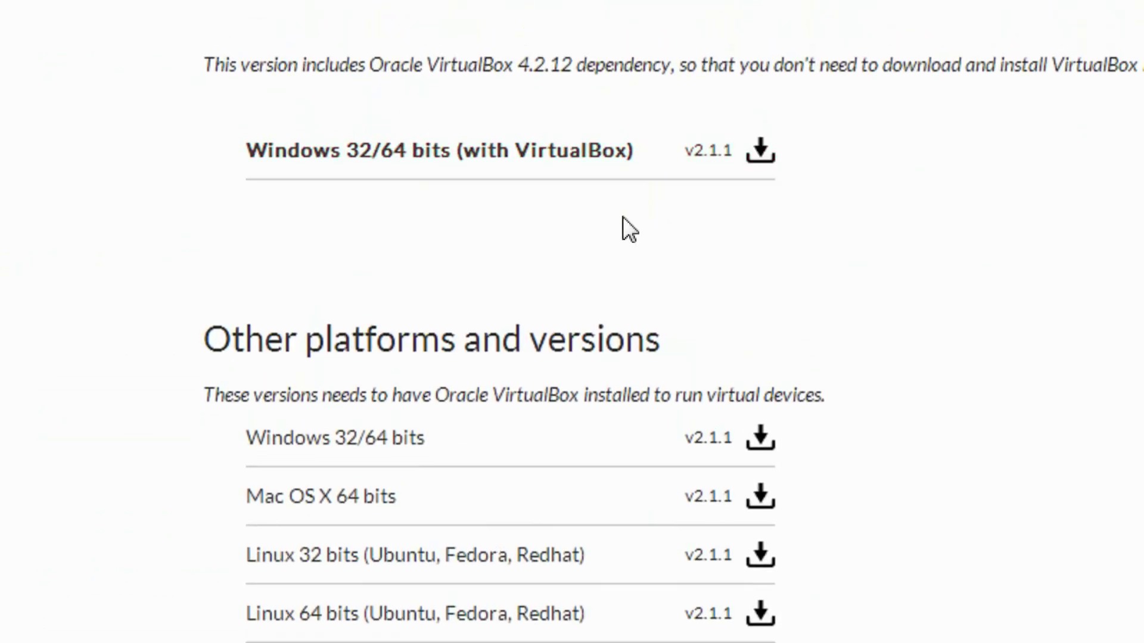
pyautogui.scroll(1, 453, 161)
pyautogui.scroll(-5, 405, 417)
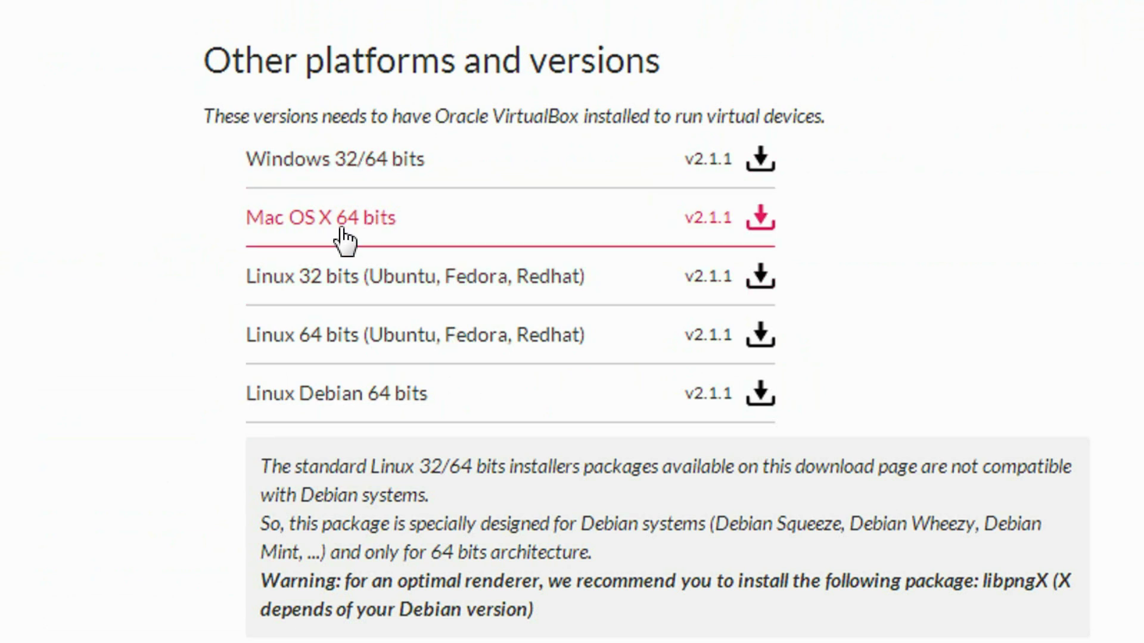
pyautogui.scroll(5, 449, 363)
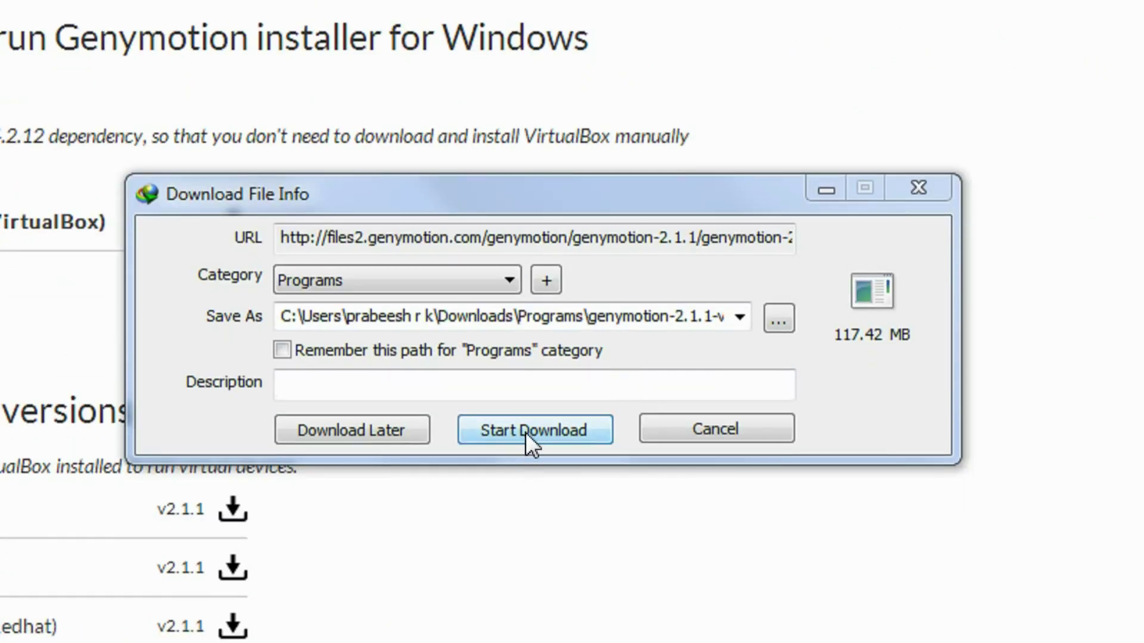
# Start the IDM download of the 117.42 MB Genymotion 2.1.1 installer
pyautogui.click(534, 499)
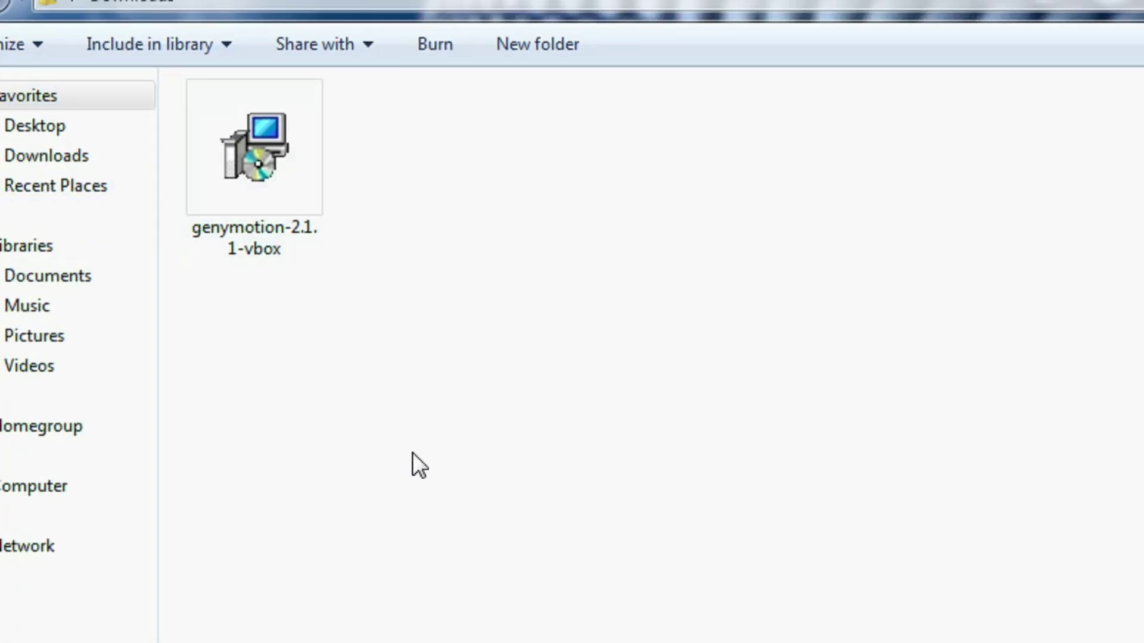
# Run genymotion-2.1.1-vbox from Downloads, allowing it past the security warning
pyautogui.click(217, 134)
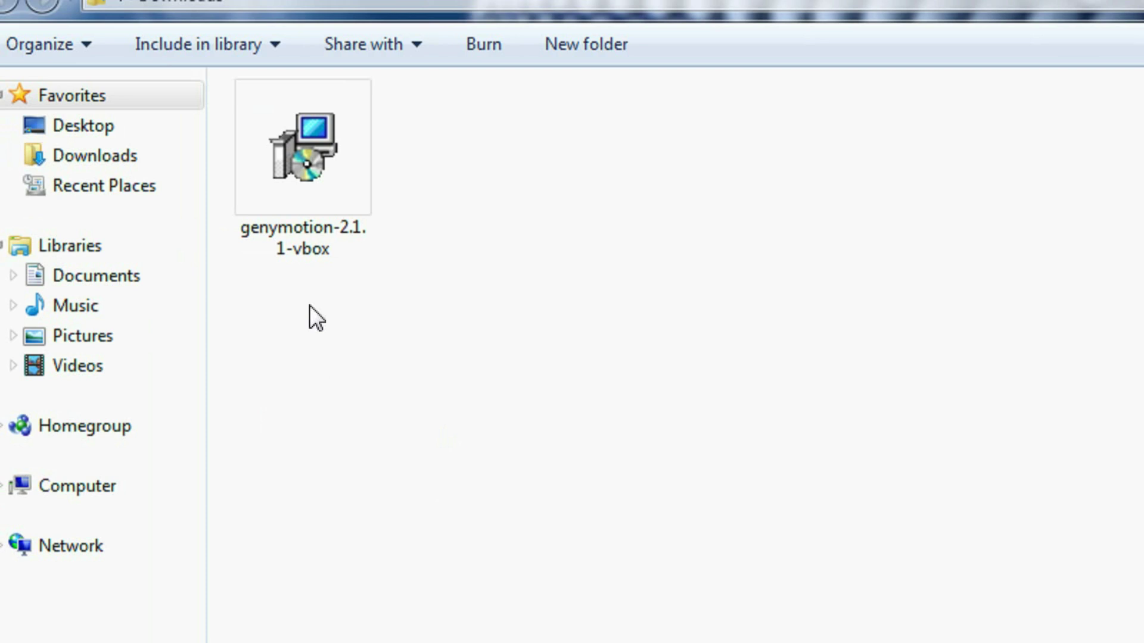
pyautogui.doubleClick(266, 134)
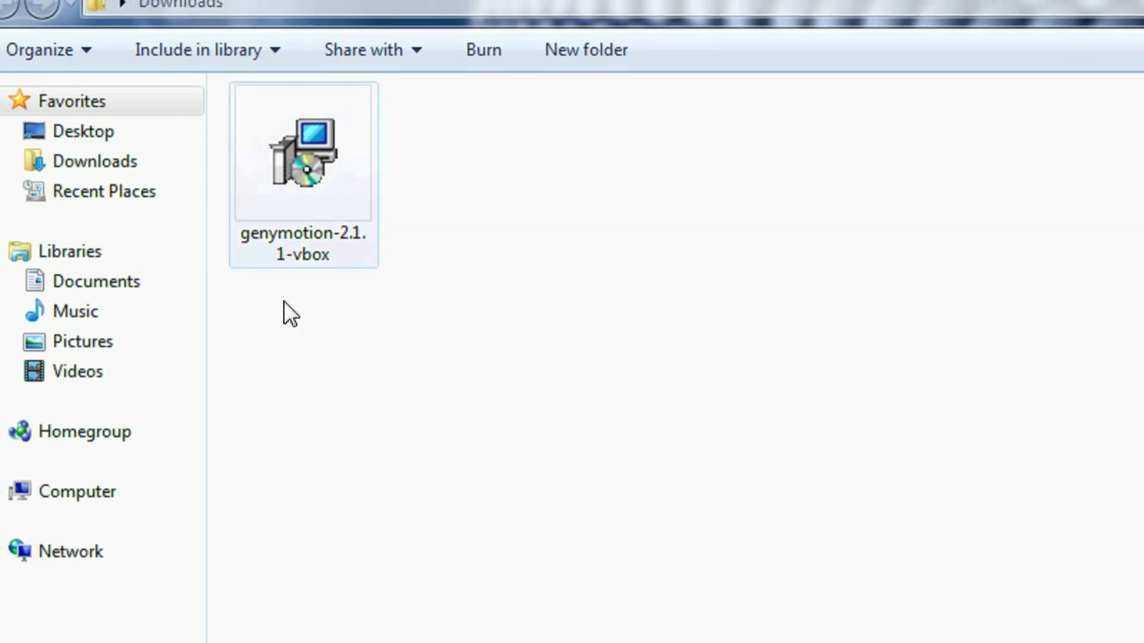
pyautogui.doubleClick(295, 159)
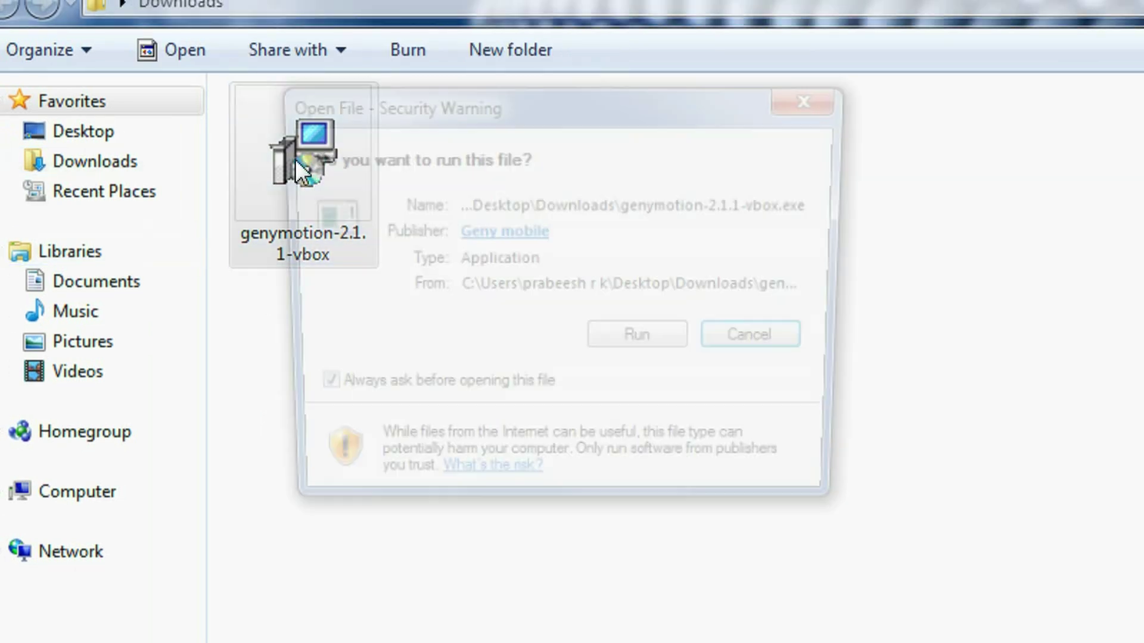
pyautogui.click(641, 343)
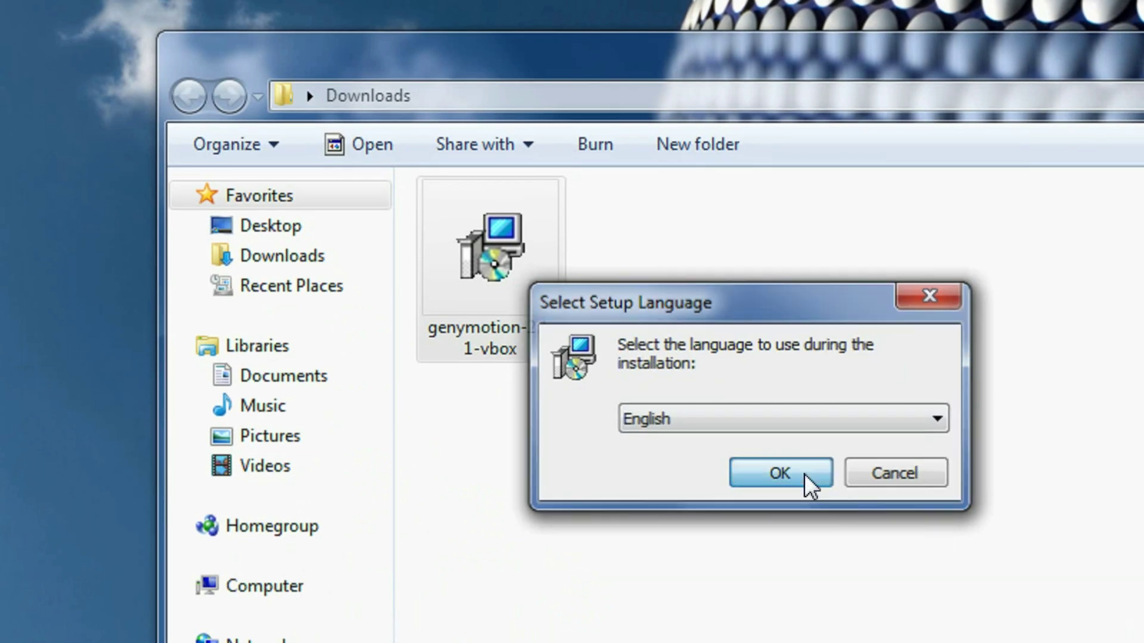
# Install Genymotion in English with the default folder, Start Menu folder and desktop icon
pyautogui.click(804, 473)
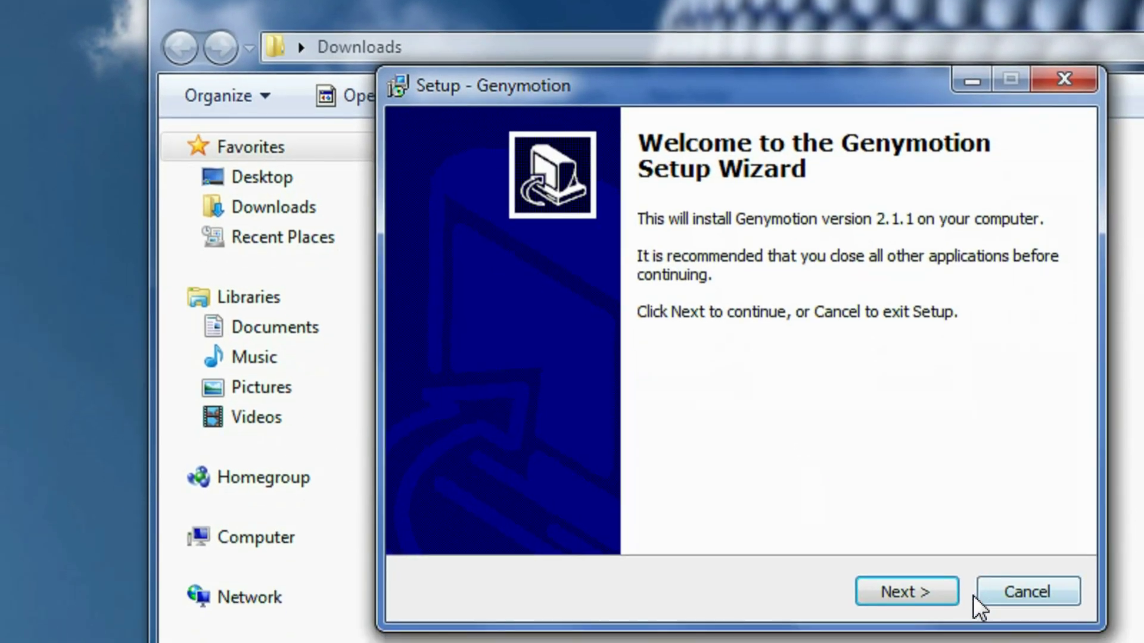
pyautogui.click(942, 547)
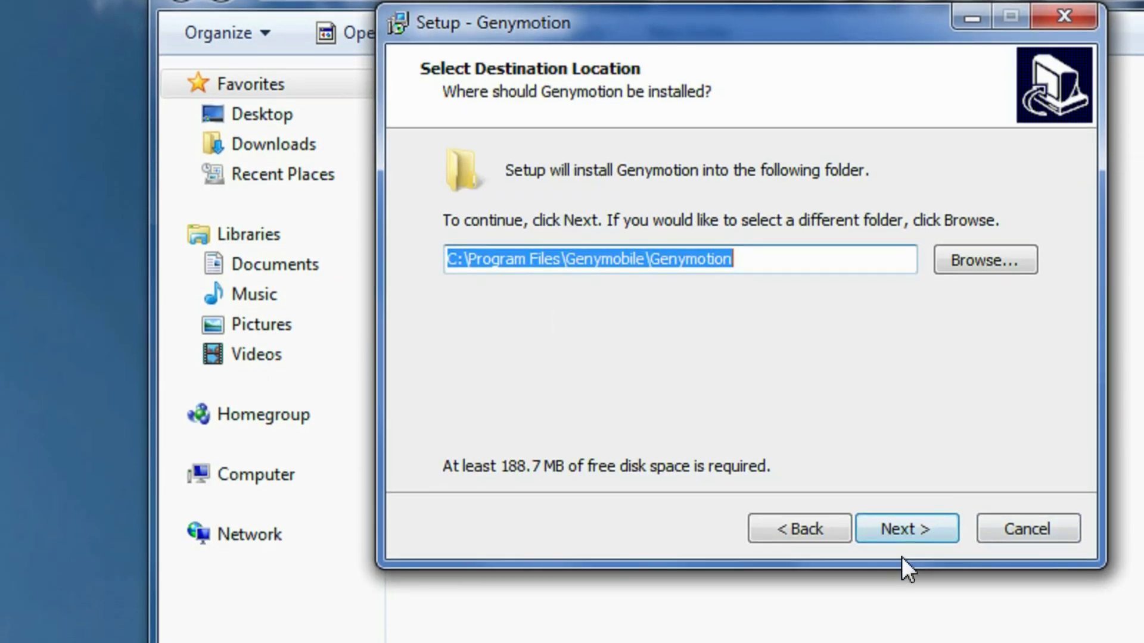
pyautogui.click(910, 544)
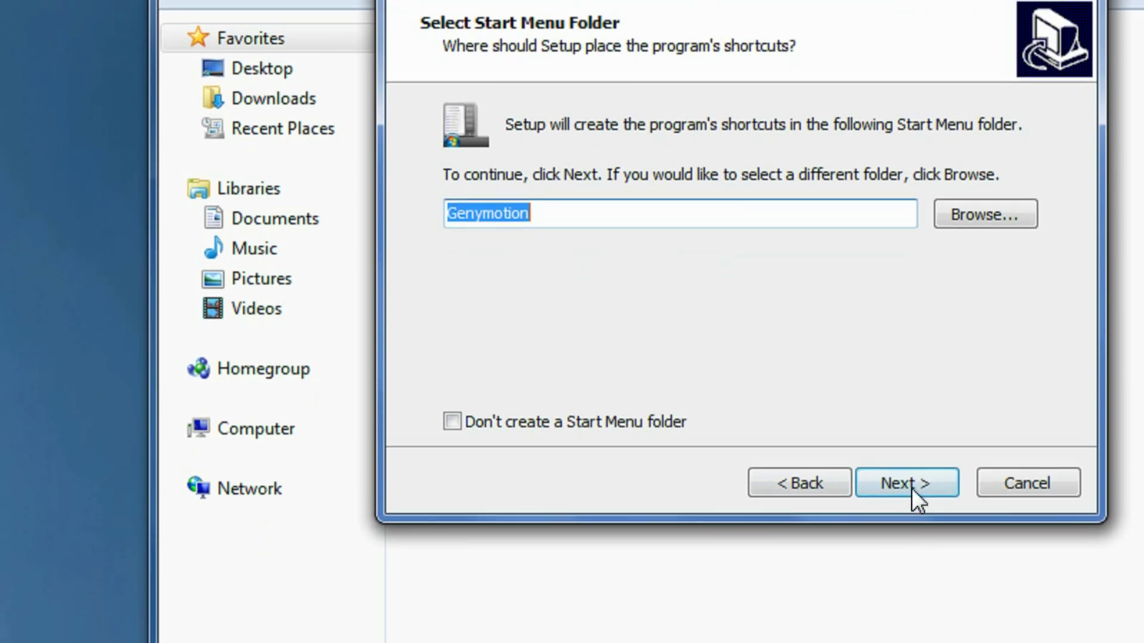
pyautogui.click(911, 508)
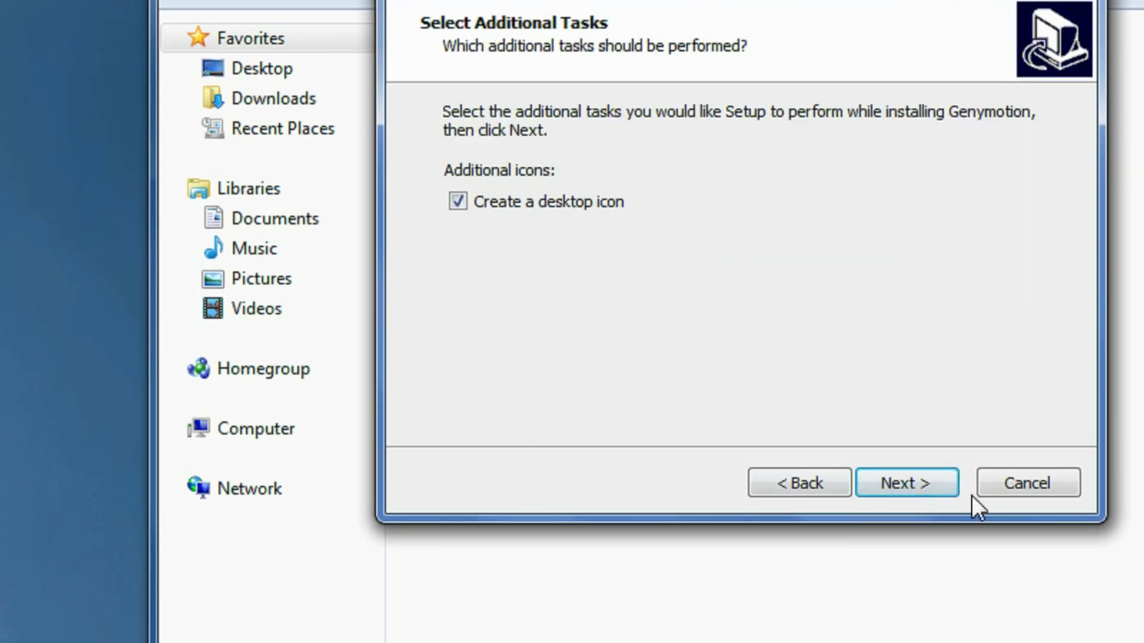
pyautogui.click(913, 486)
pyautogui.click(905, 483)
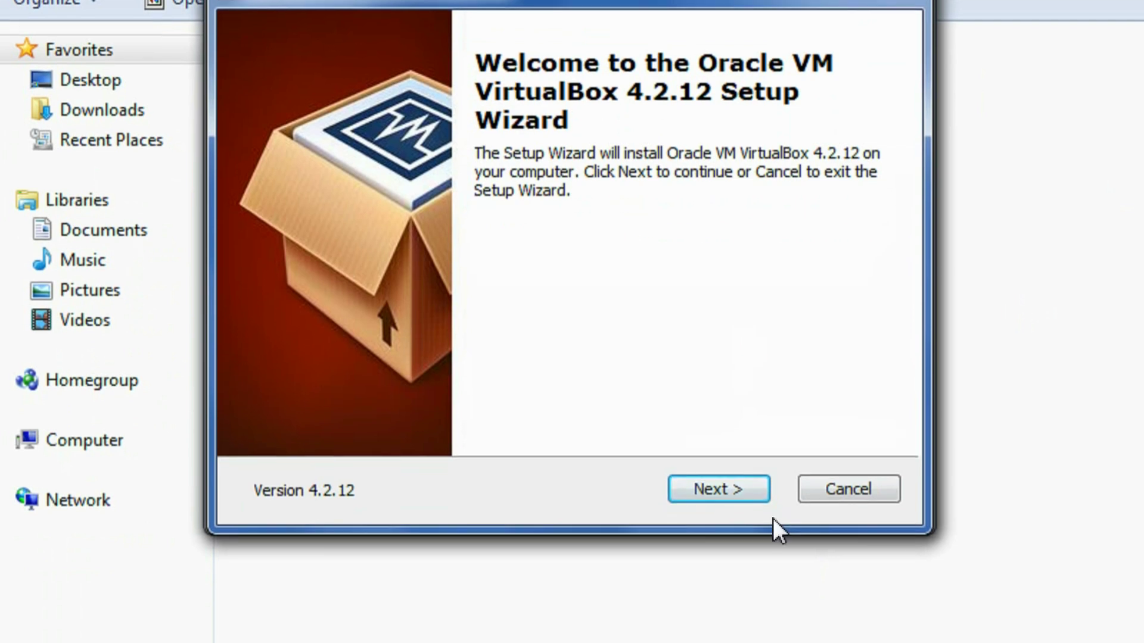
# Keep default VirtualBox features, drop the Quick Launch shortcut, and accept the network warning
pyautogui.click(731, 475)
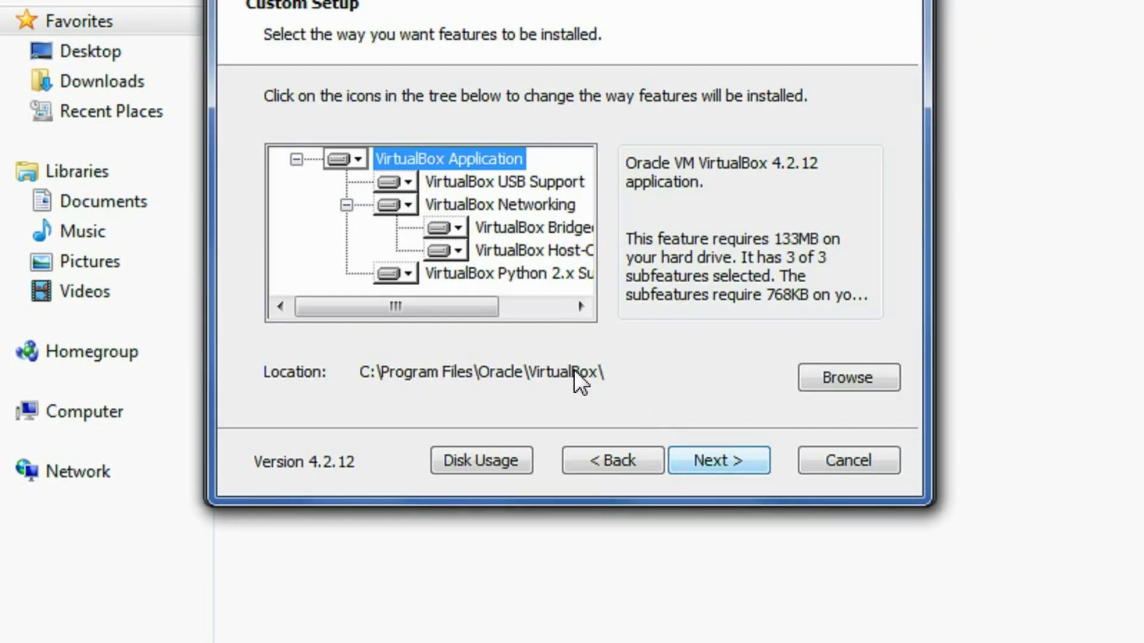
pyautogui.click(732, 466)
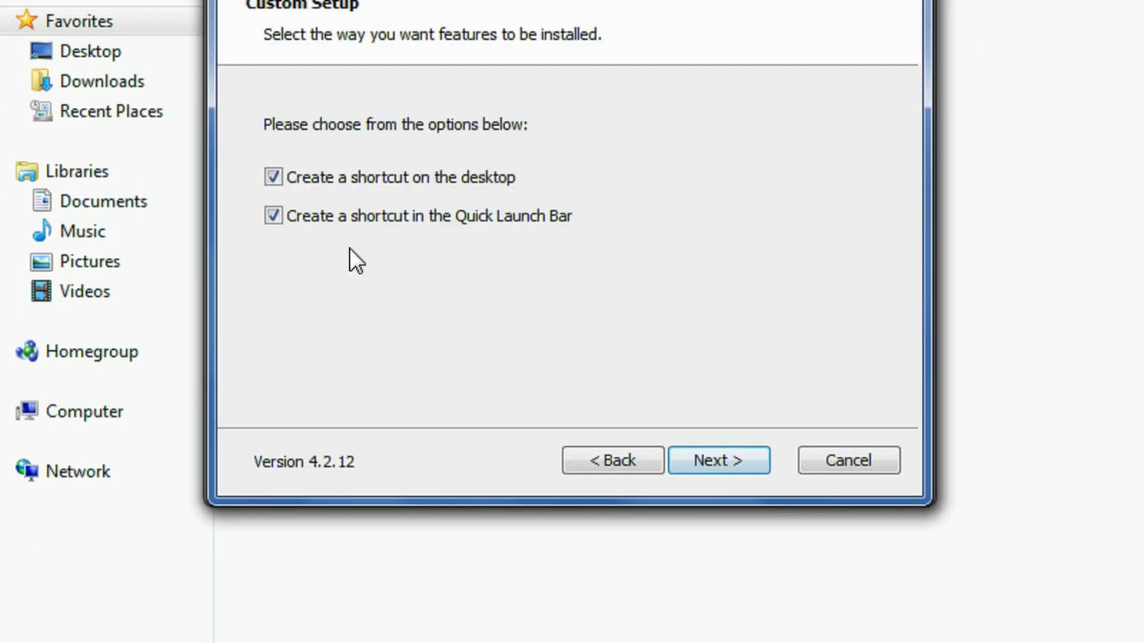
pyautogui.click(273, 217)
pyautogui.click(727, 464)
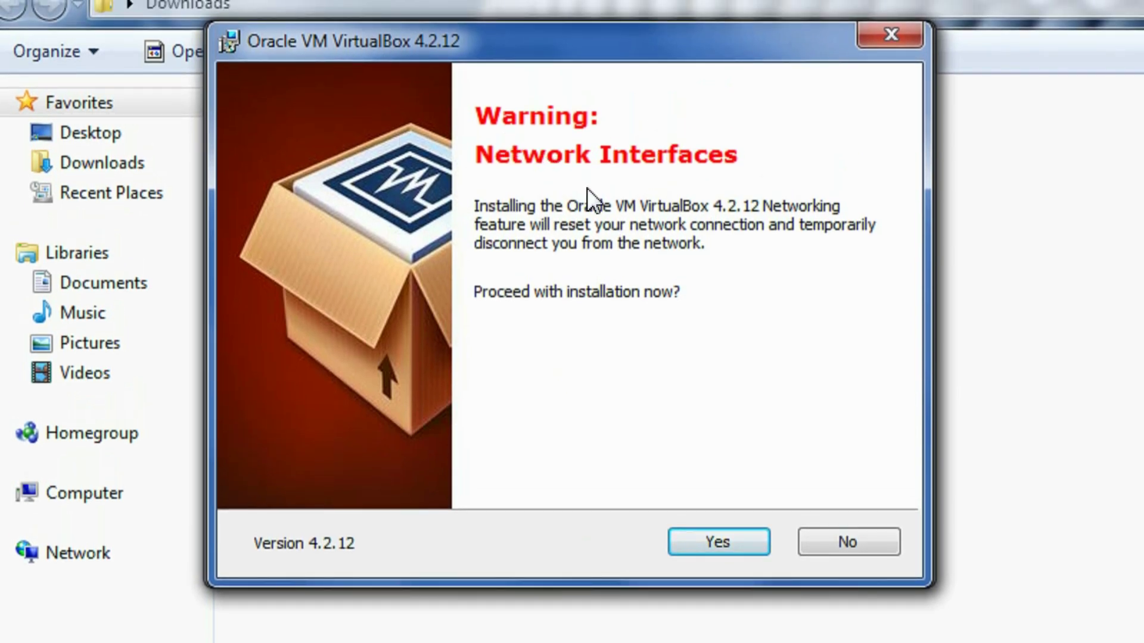
pyautogui.click(718, 542)
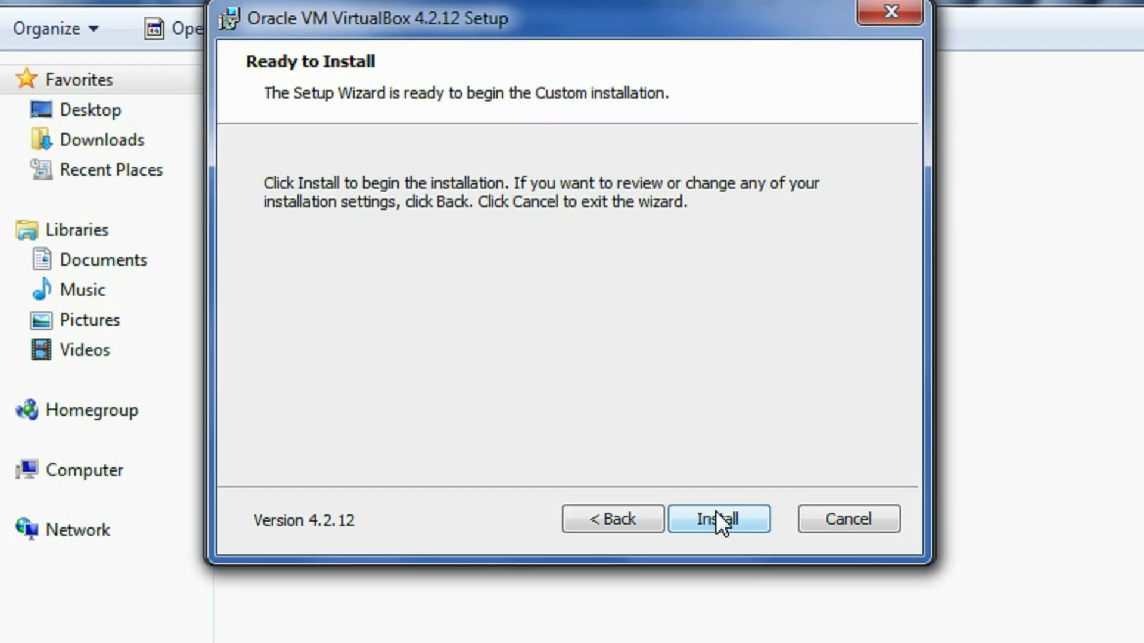
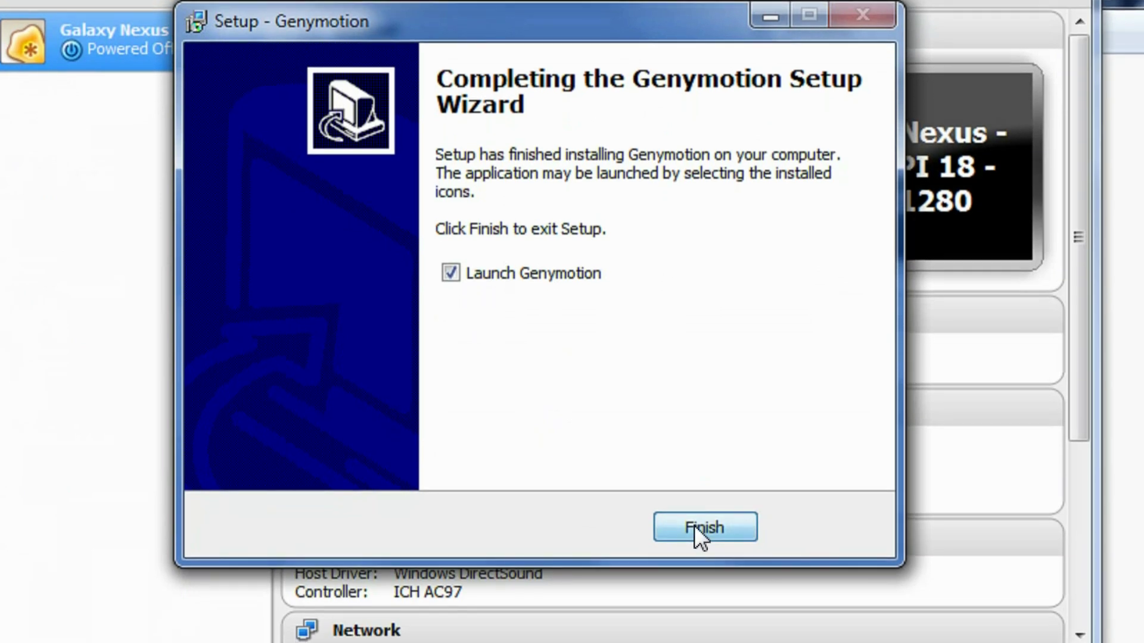
# Finish Genymotion setup, dismiss the VirtualBox update notice, close VirtualBox and Downloads, and reposition Genymotion
pyautogui.click(695, 524)
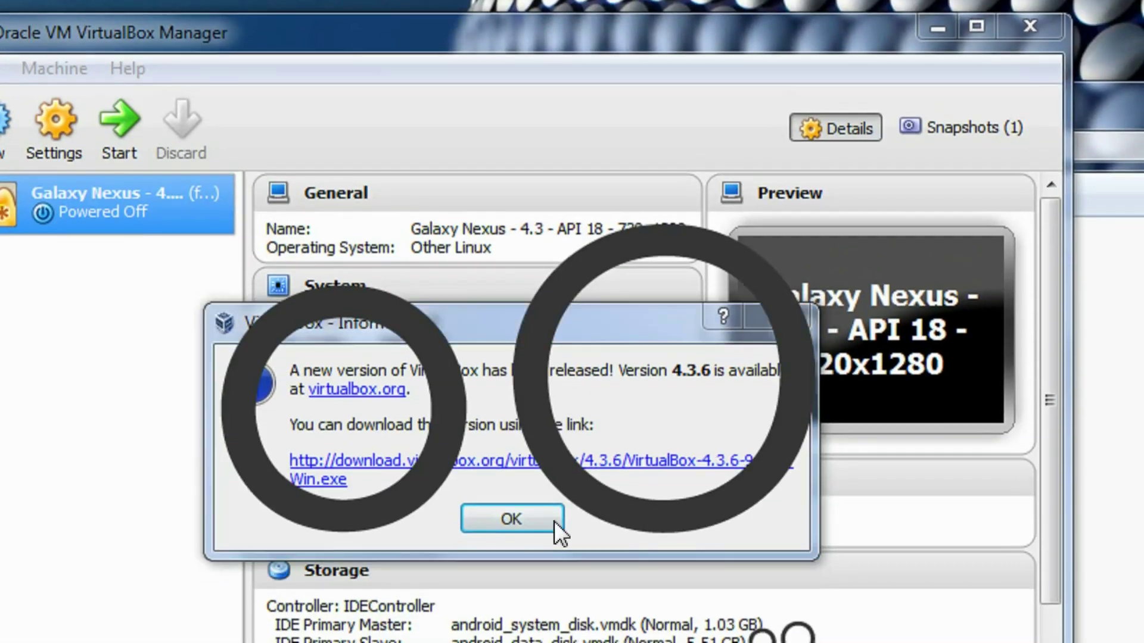
pyautogui.click(540, 337)
pyautogui.click(1030, 14)
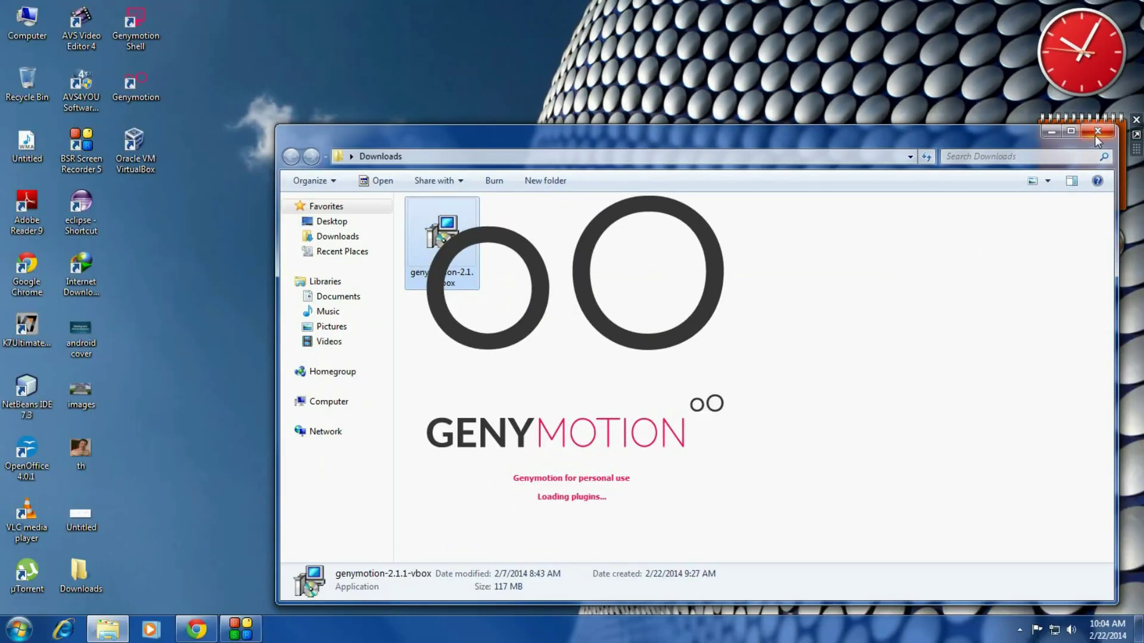
pyautogui.click(1096, 134)
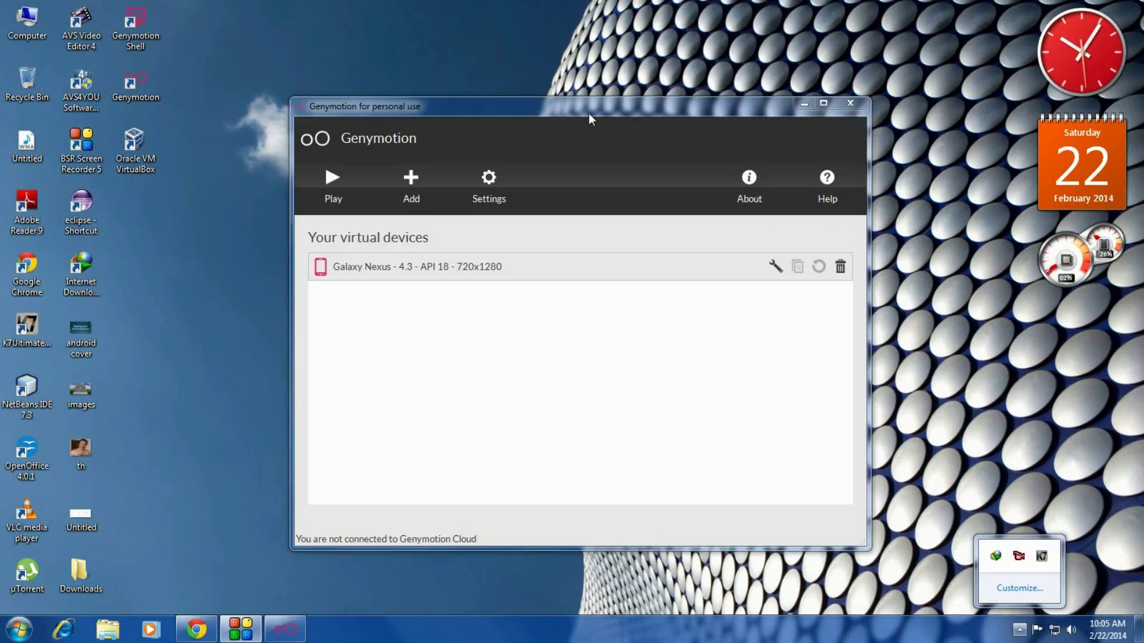
pyautogui.moveTo(671, 109); pyautogui.dragTo(642, 94)
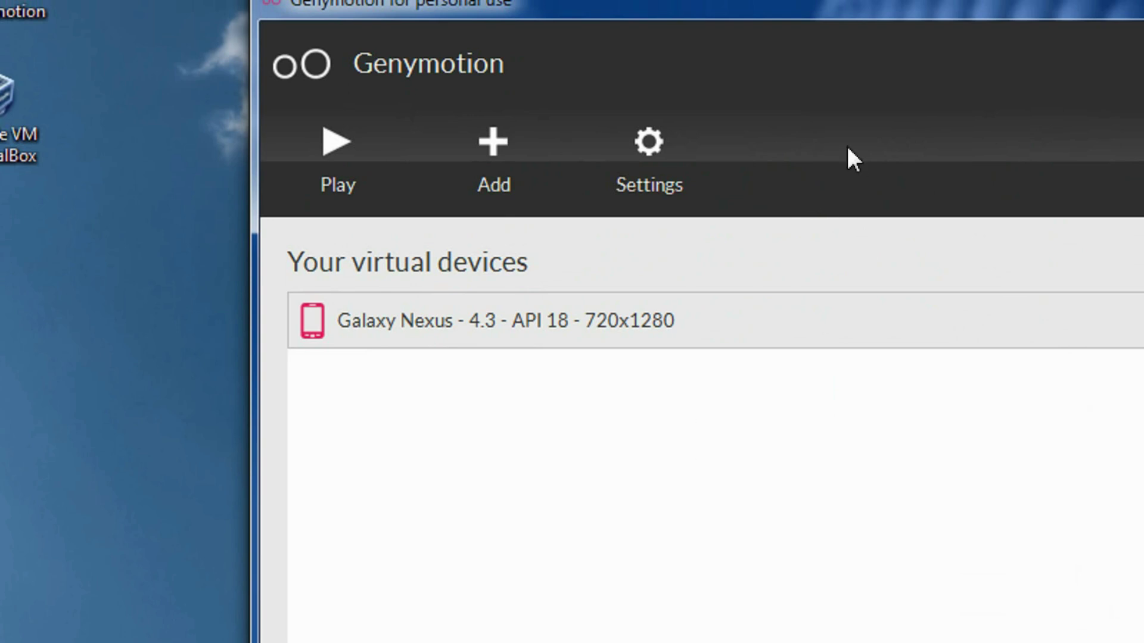
# Start adding a virtual device and sign in to Genymotion Cloud with the account username and password
pyautogui.click(494, 149)
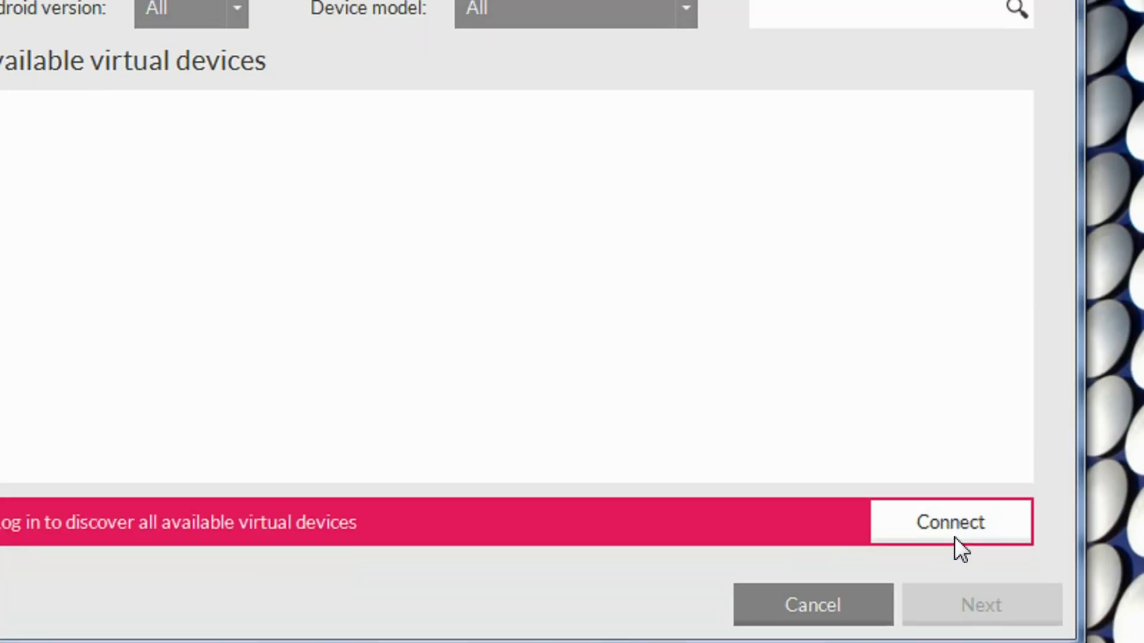
pyautogui.click(951, 539)
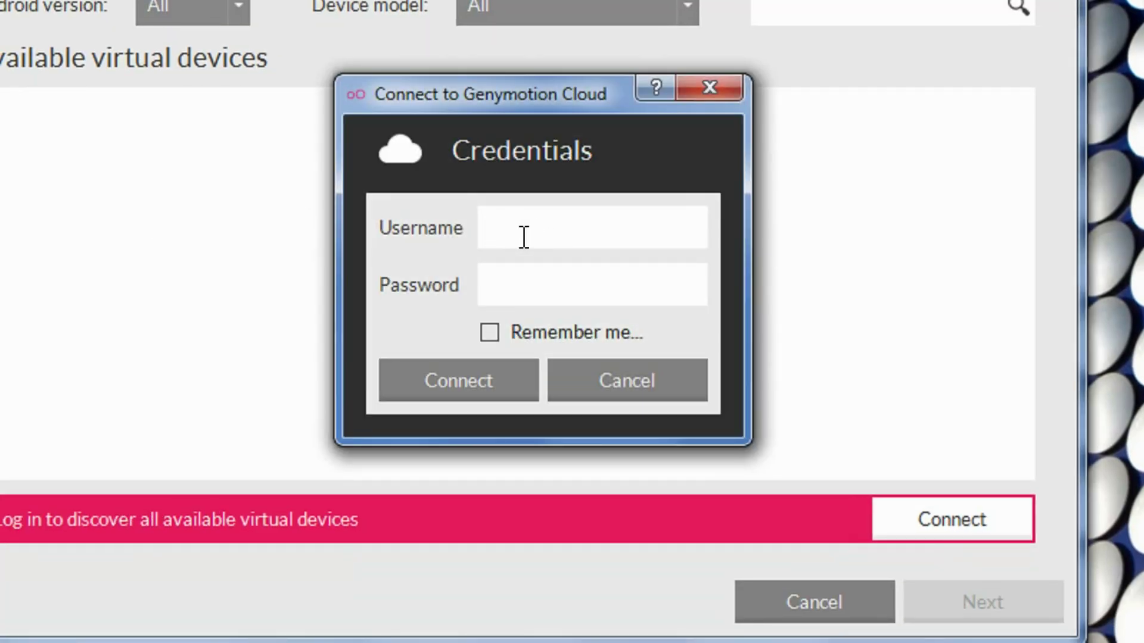
pyautogui.write('prabeesh2868')
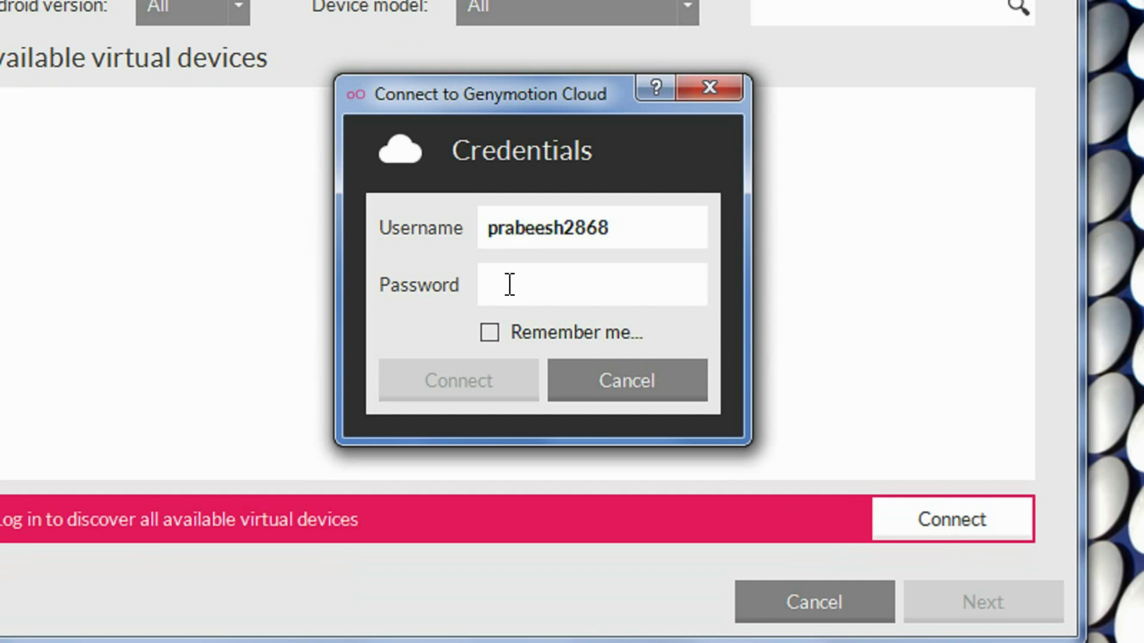
pyautogui.write('•')
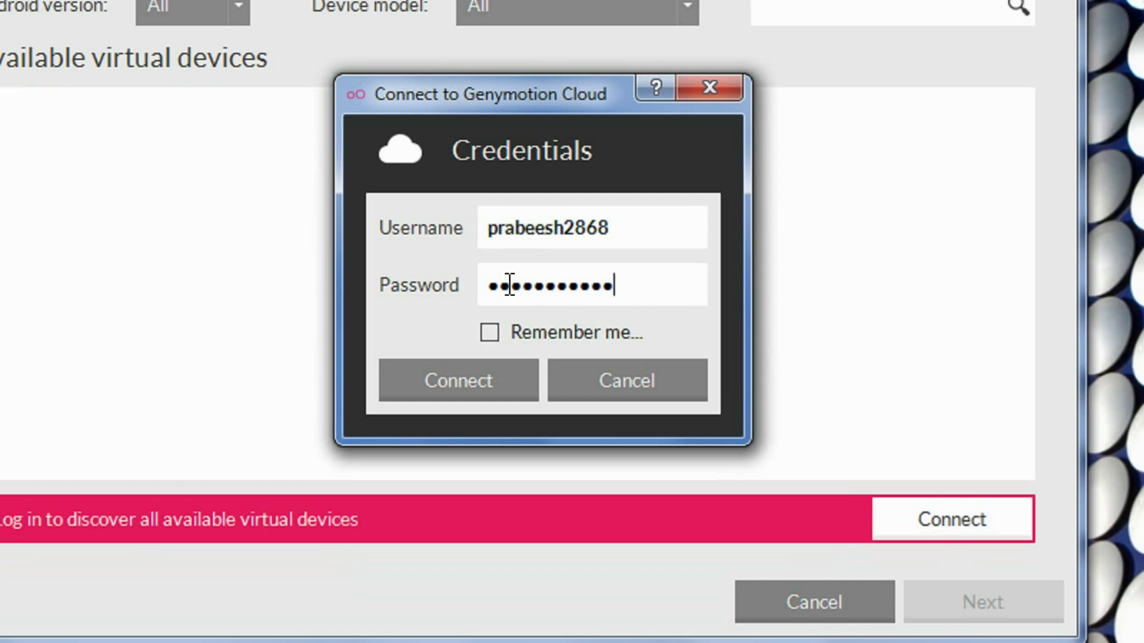
pyautogui.click(444, 394)
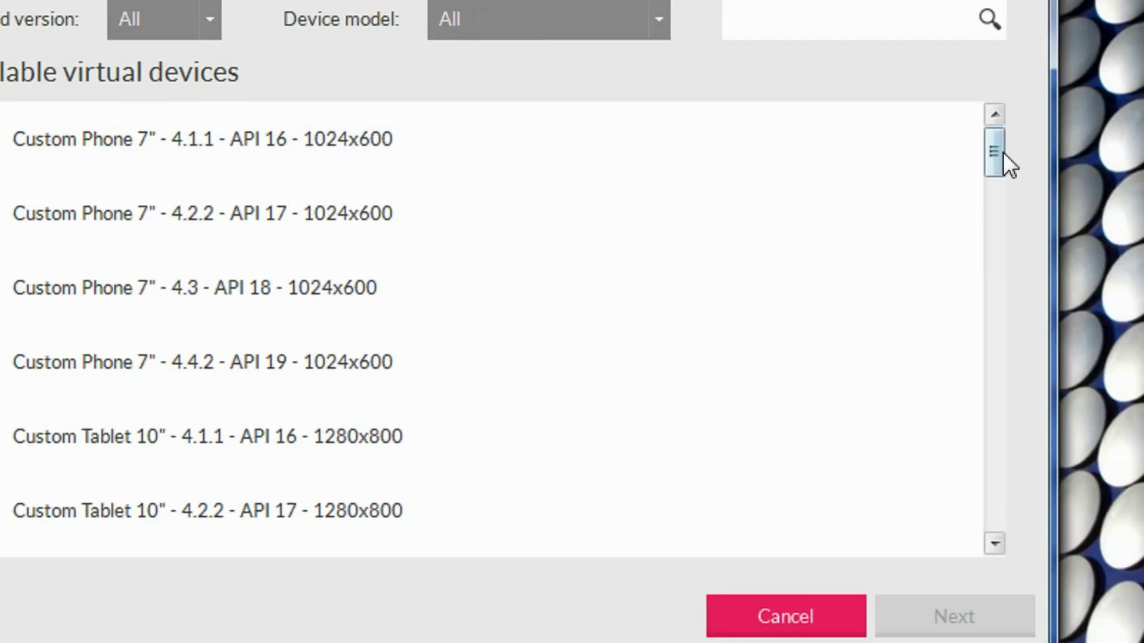
# Select the Galaxy S3 - 4.2.2 - API 17 - 720x1280 device and proceed to its properties
pyautogui.moveTo(1003, 152); pyautogui.dragTo(988, 189)
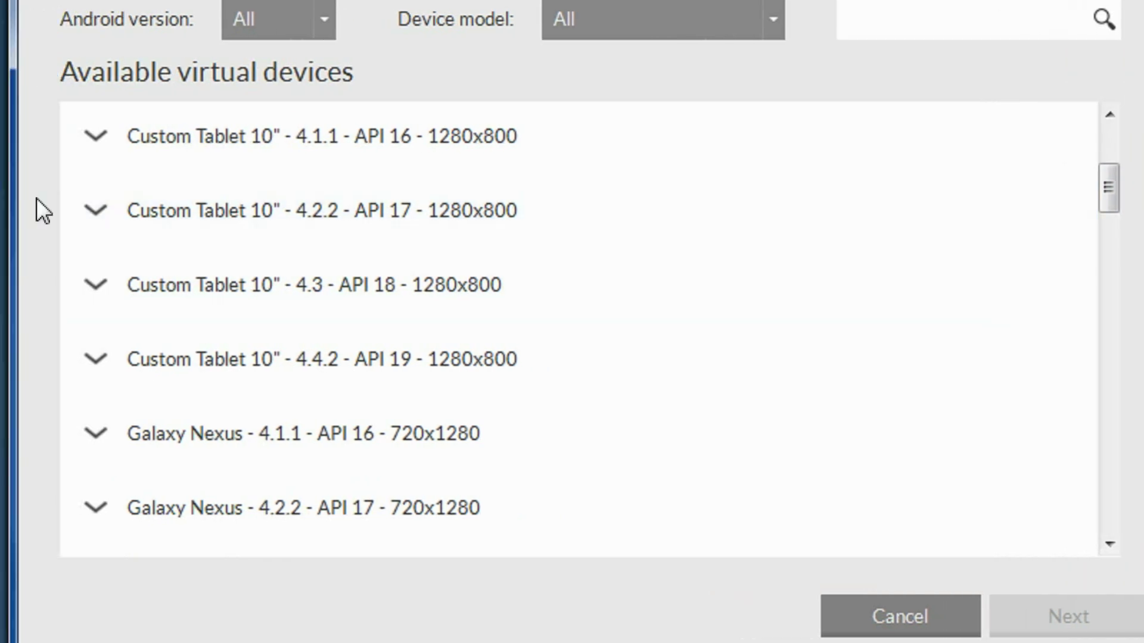
pyautogui.scroll(-3, 238, 244)
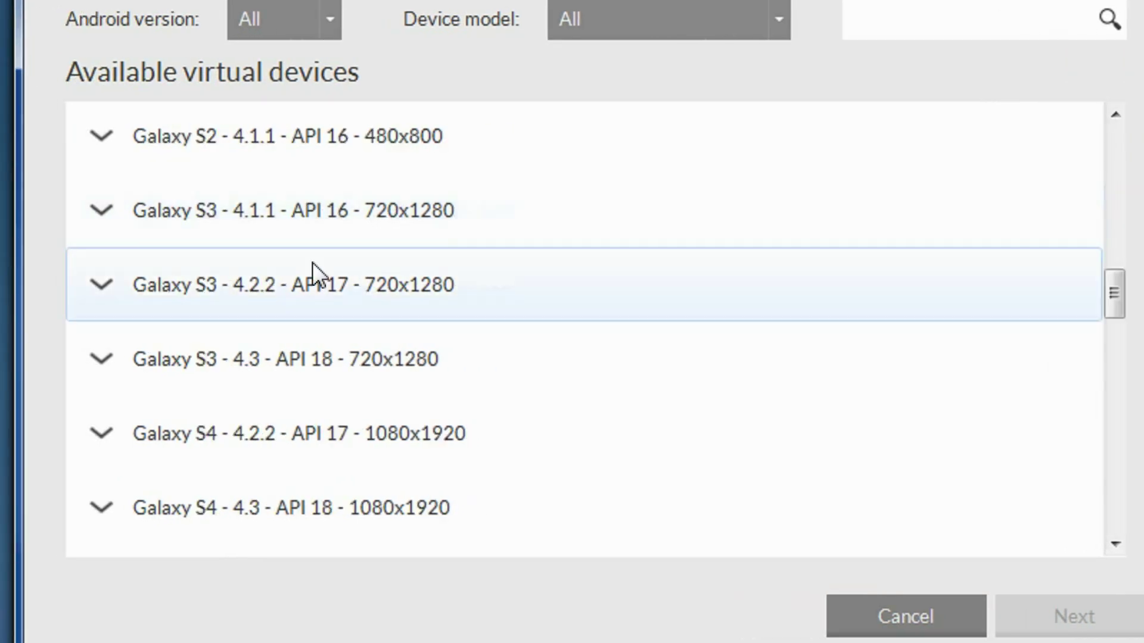
pyautogui.scroll(5, 274, 253)
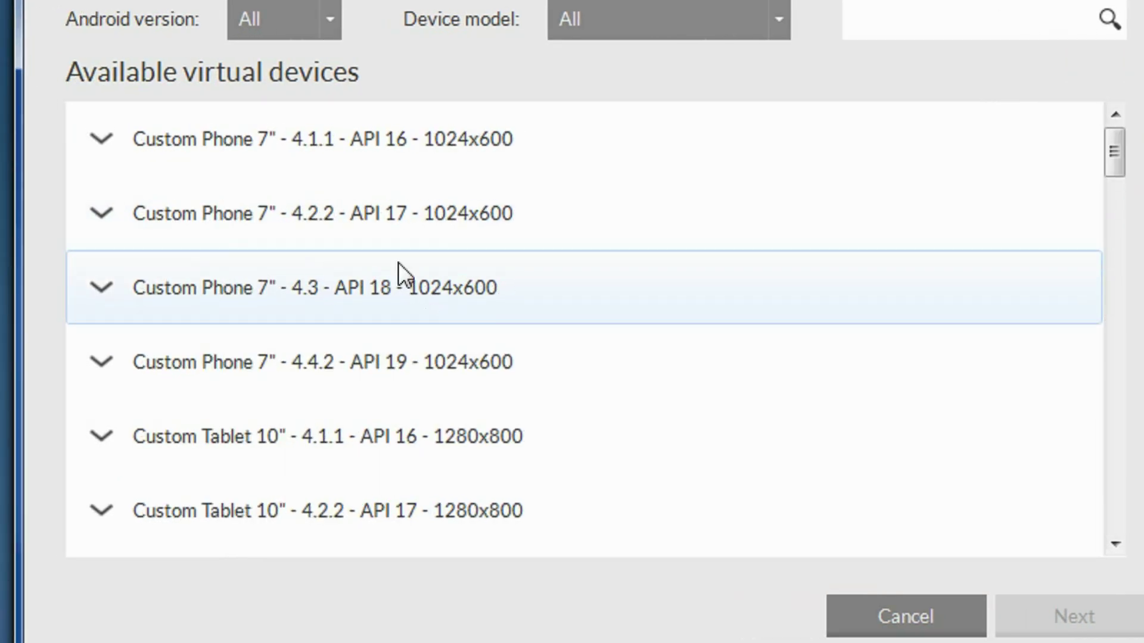
pyautogui.click(159, 291)
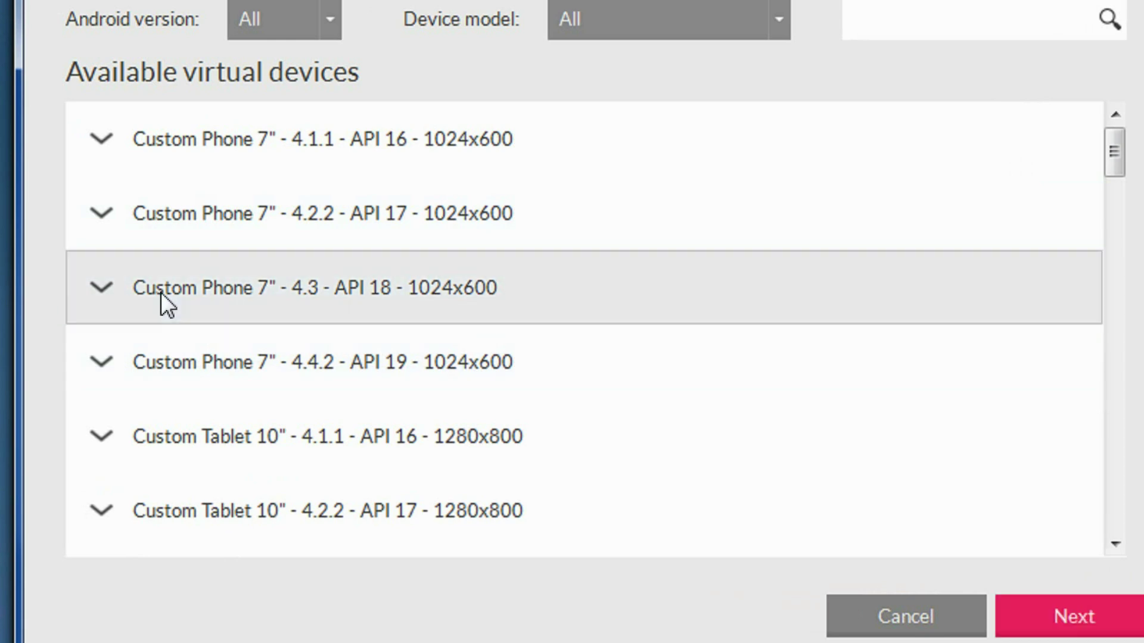
pyautogui.scroll(-5, 417, 371)
pyautogui.click(182, 374)
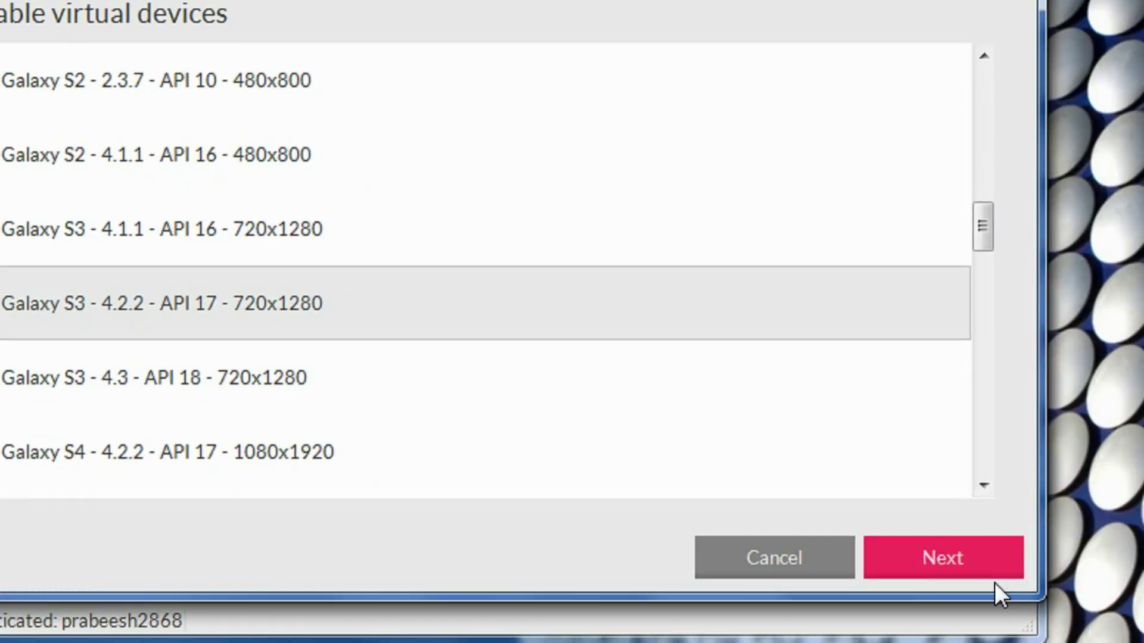
pyautogui.click(986, 573)
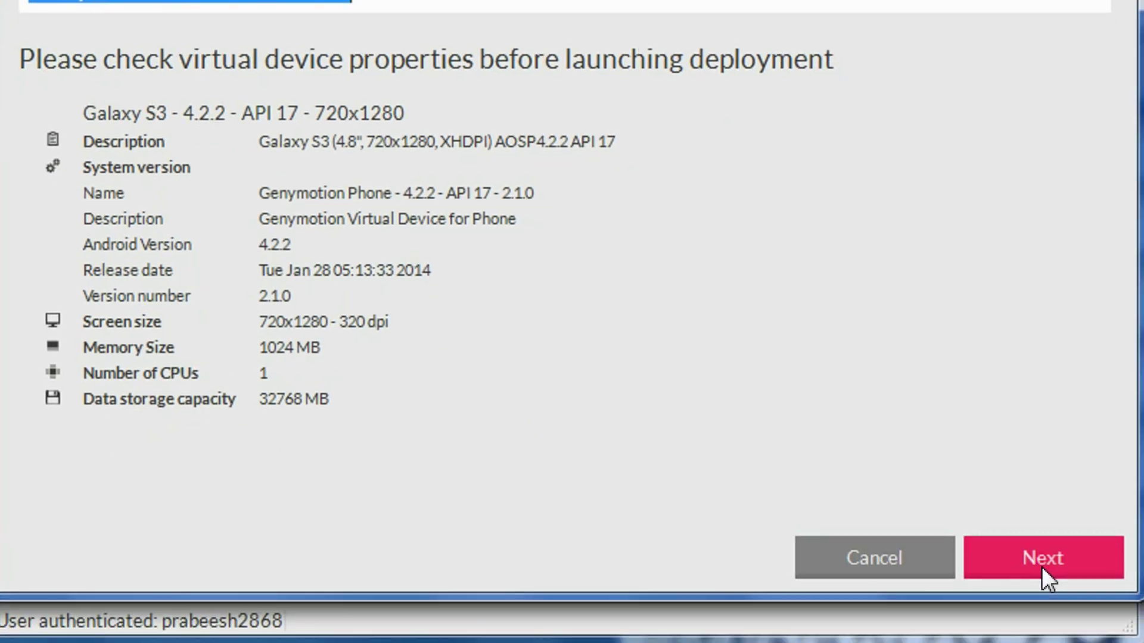
# Start downloading the Galaxy S3 4.2.2 virtual device (1024 MB memory, 1 CPU, 32768 MB storage)
pyautogui.click(1041, 567)
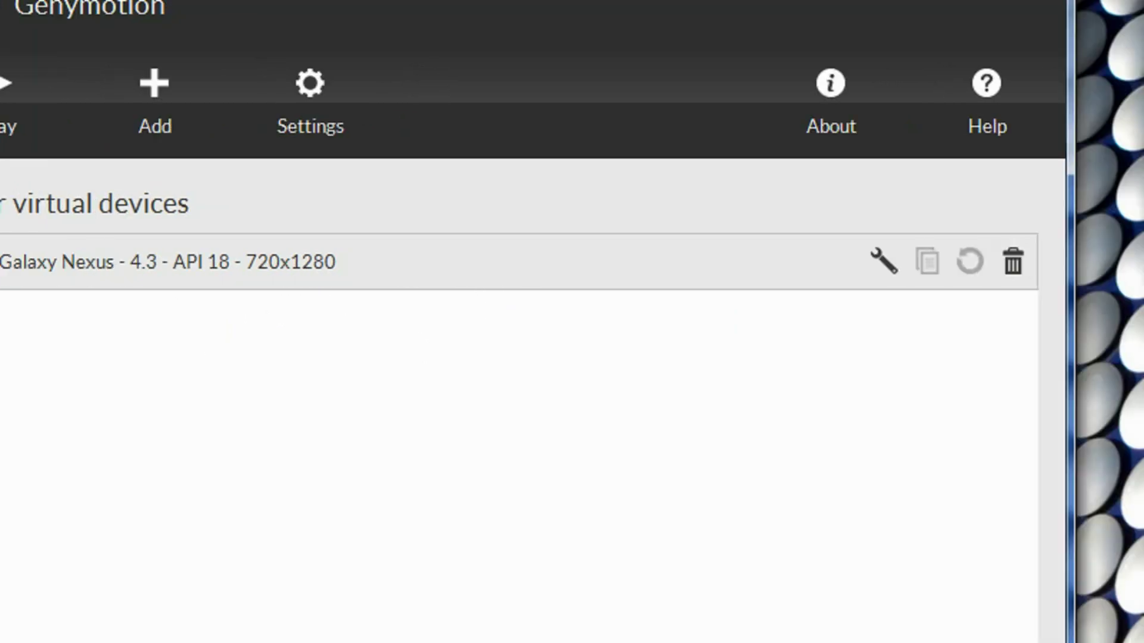
# Review the Galaxy Nexus - 4.3 device settings without changes, then launch the Galaxy Nexus emulator
pyautogui.click(808, 261)
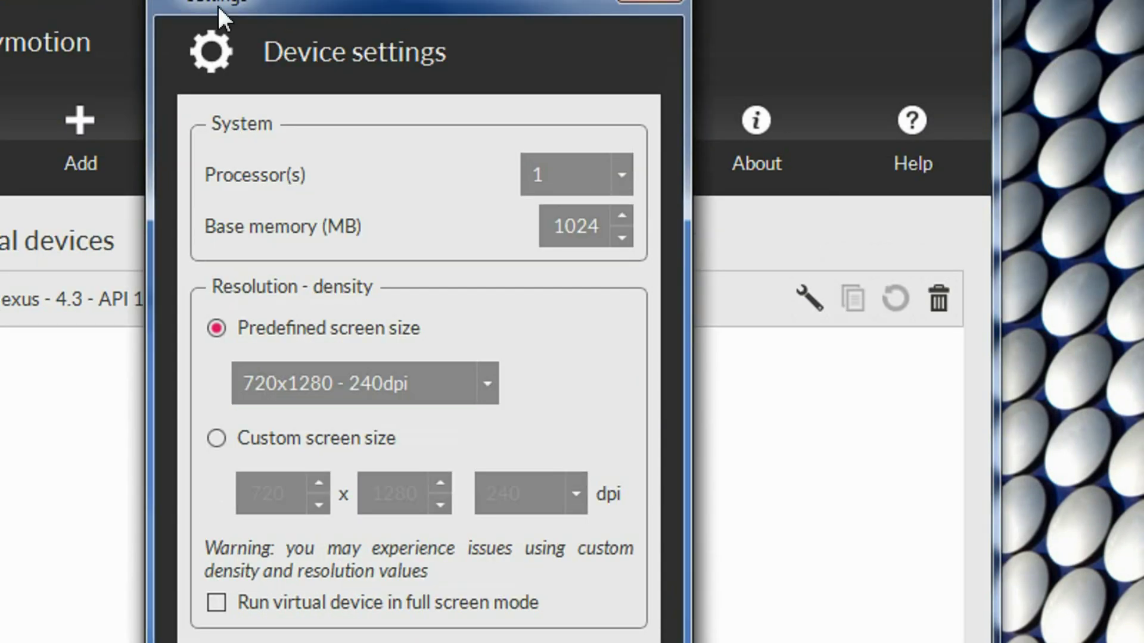
pyautogui.moveTo(351, 68); pyautogui.dragTo(459, 77)
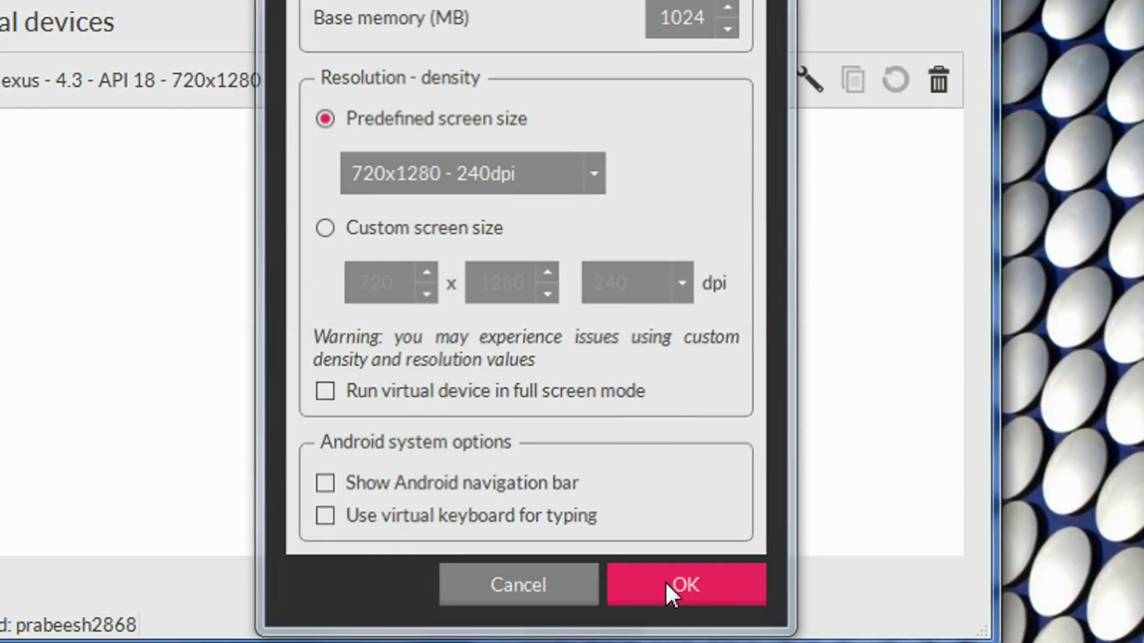
pyautogui.click(677, 589)
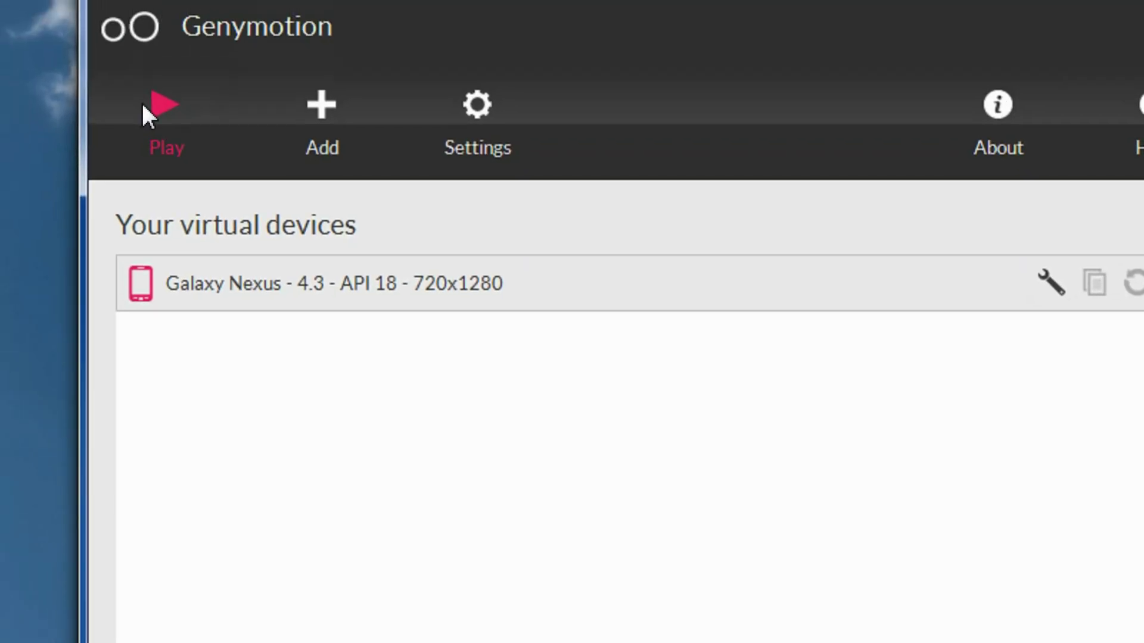
pyautogui.click(159, 31)
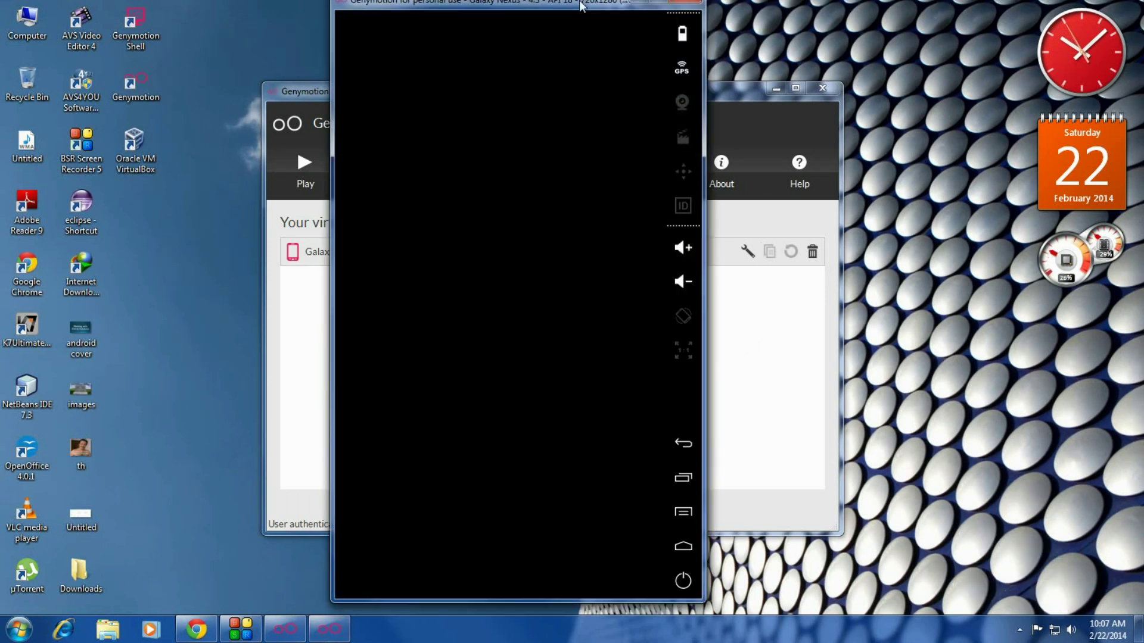
# Allow the emulator through the firewall, reposition its window, unlock the phone, and open the app drawer
pyautogui.click(626, 437)
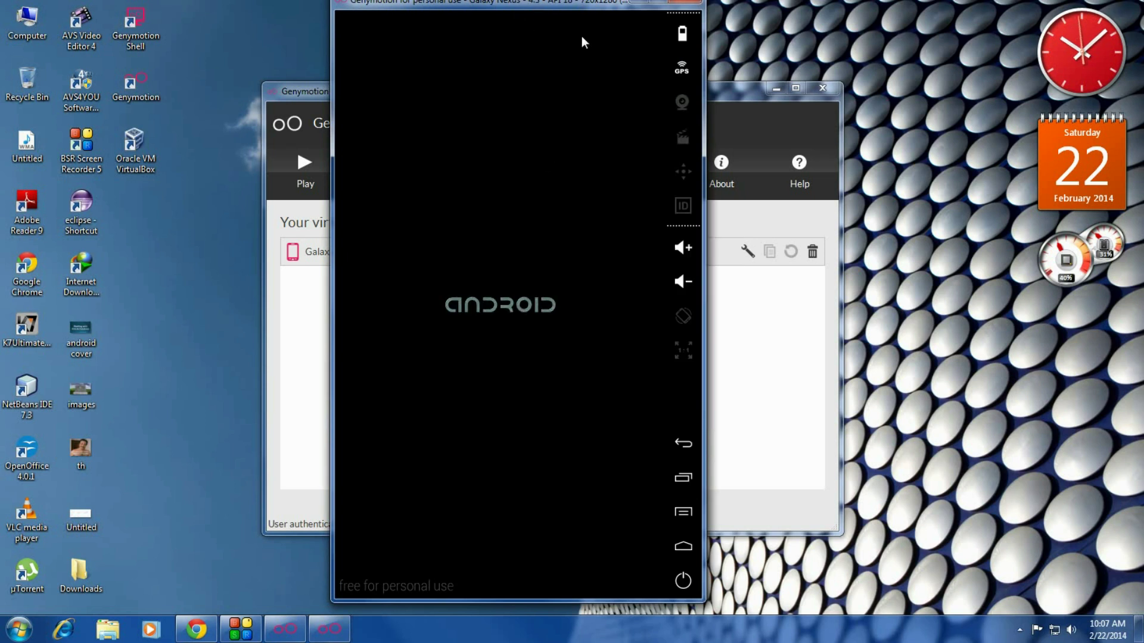
pyautogui.moveTo(533, 2); pyautogui.dragTo(509, 27)
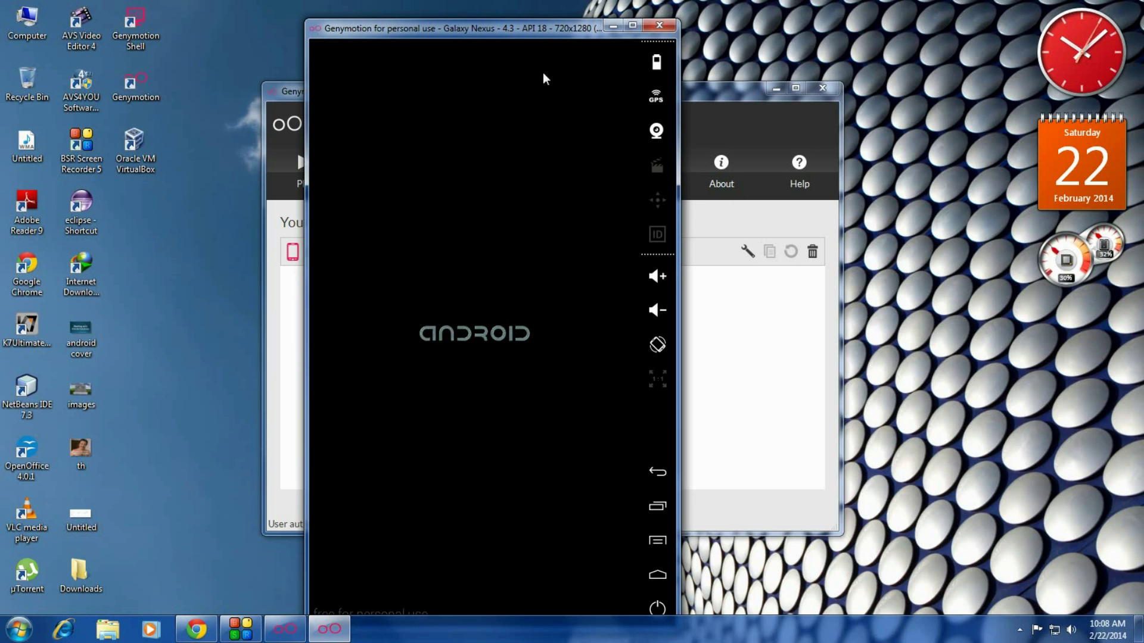
pyautogui.moveTo(544, 29); pyautogui.dragTo(584, 22)
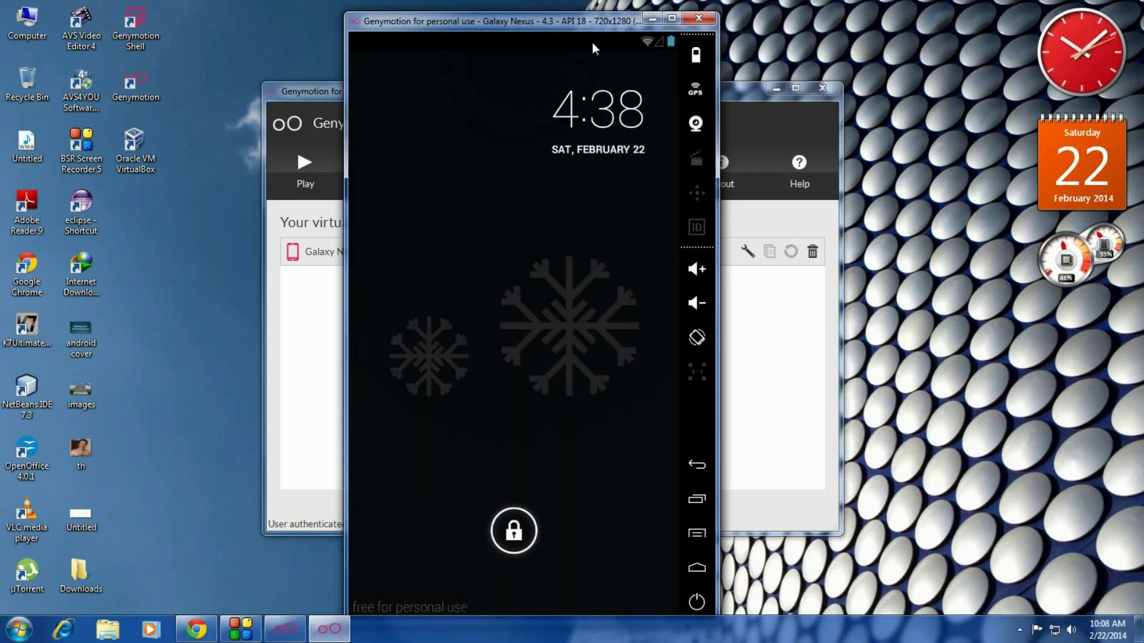
pyautogui.moveTo(595, 23); pyautogui.dragTo(598, 15)
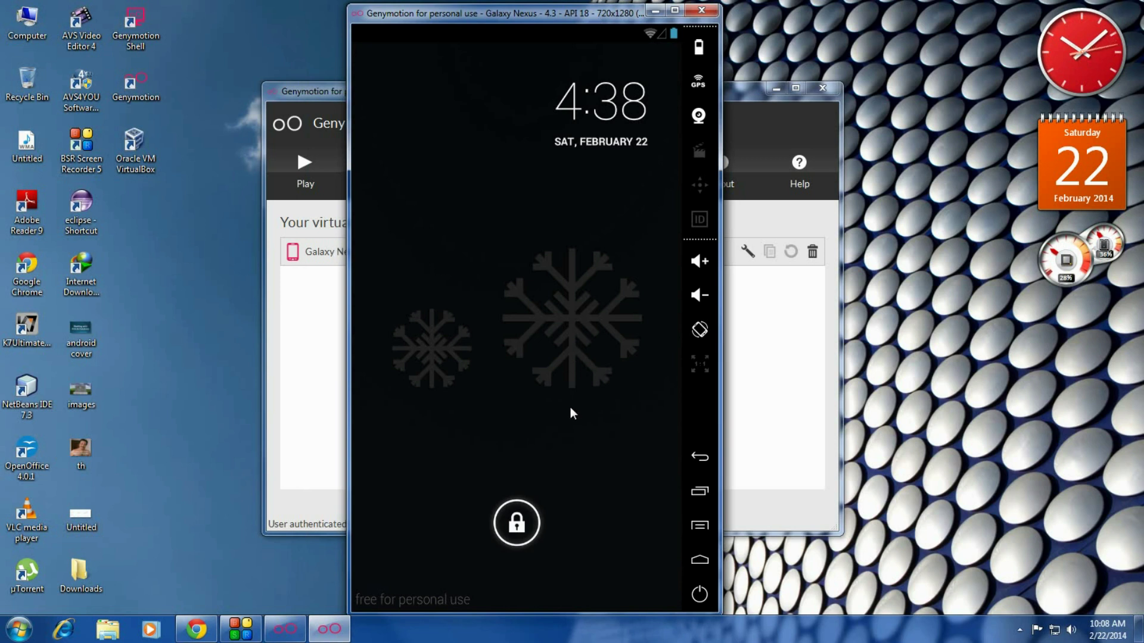
pyautogui.moveTo(517, 522); pyautogui.dragTo(398, 477)
pyautogui.click(516, 587)
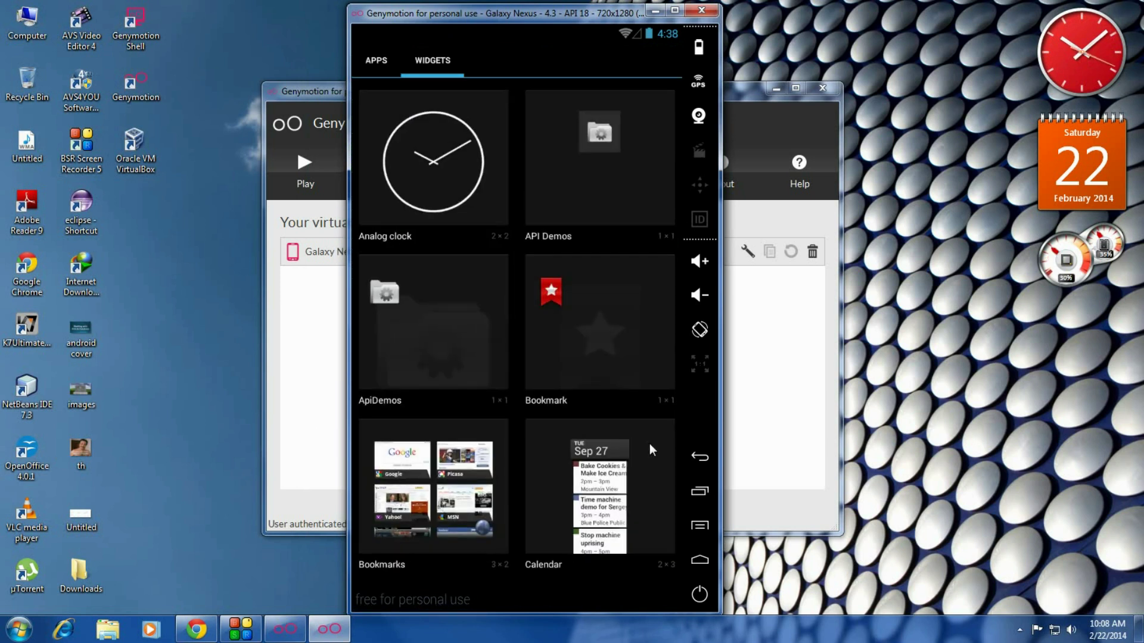
# Page through the emulator drawer's widget pages, going home and reopening the drawer several times
pyautogui.moveTo(649, 444); pyautogui.dragTo(466, 432)
pyautogui.moveTo(645, 398); pyautogui.dragTo(371, 405)
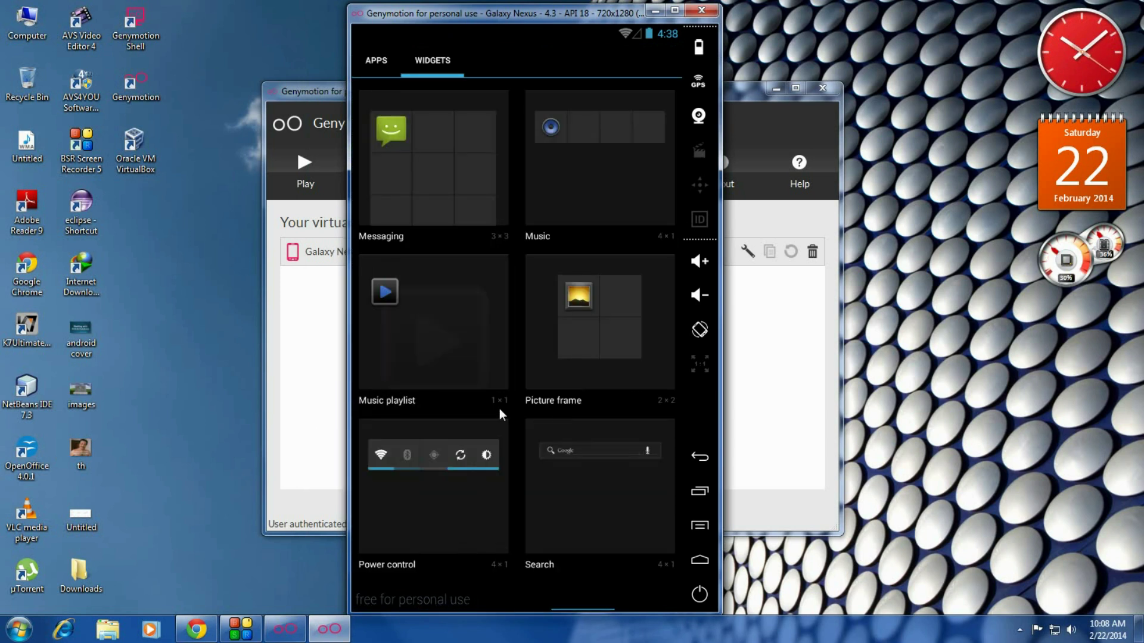
pyautogui.moveTo(456, 357); pyautogui.dragTo(595, 369)
pyautogui.moveTo(373, 380); pyautogui.dragTo(536, 384)
pyautogui.moveTo(416, 384); pyautogui.dragTo(649, 388)
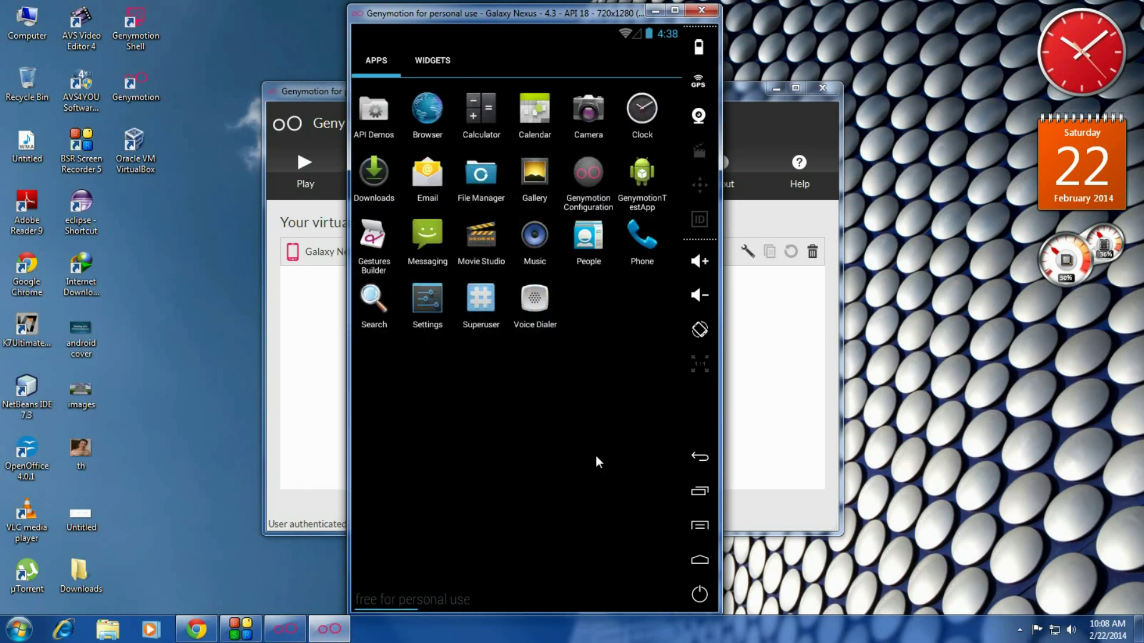
pyautogui.click(700, 560)
pyautogui.click(515, 584)
pyautogui.moveTo(673, 387); pyautogui.dragTo(621, 393)
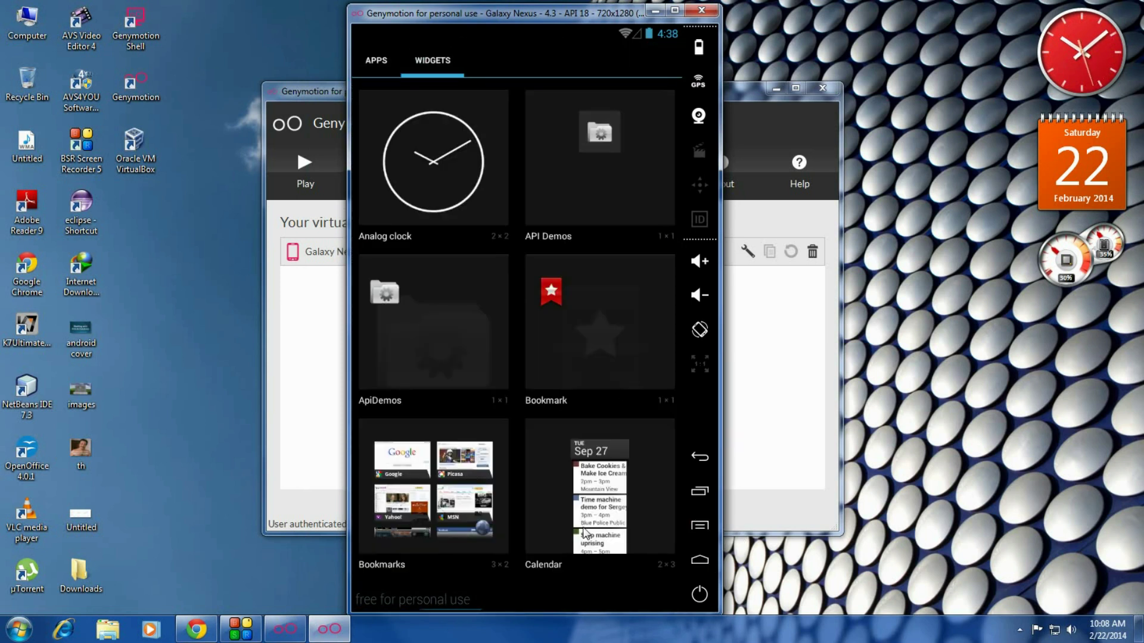
pyautogui.click(700, 561)
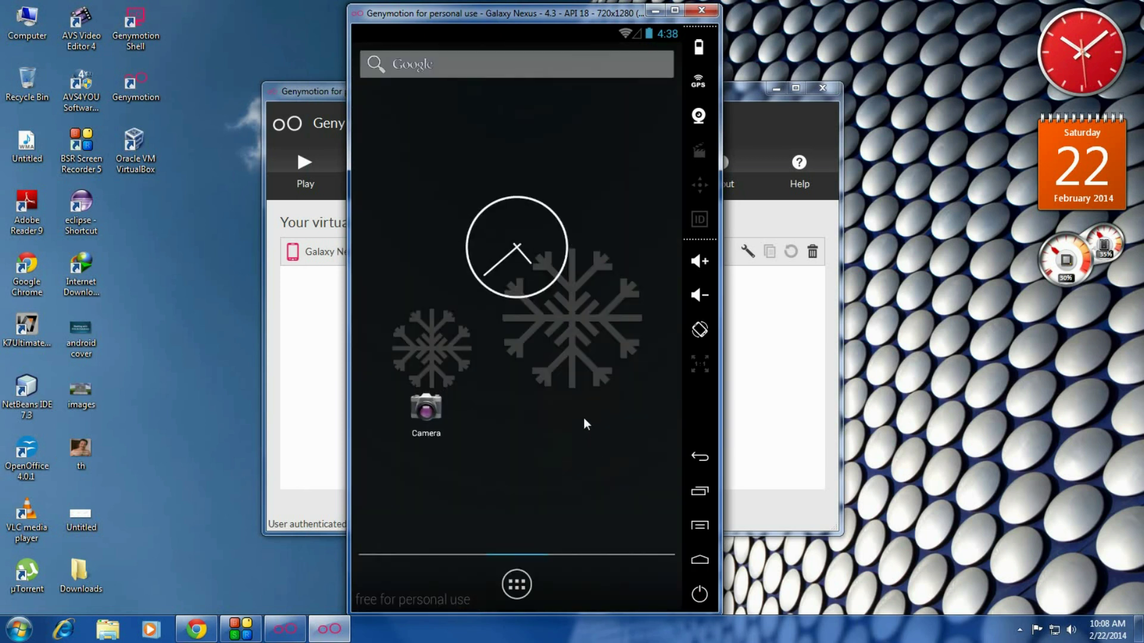
pyautogui.click(521, 589)
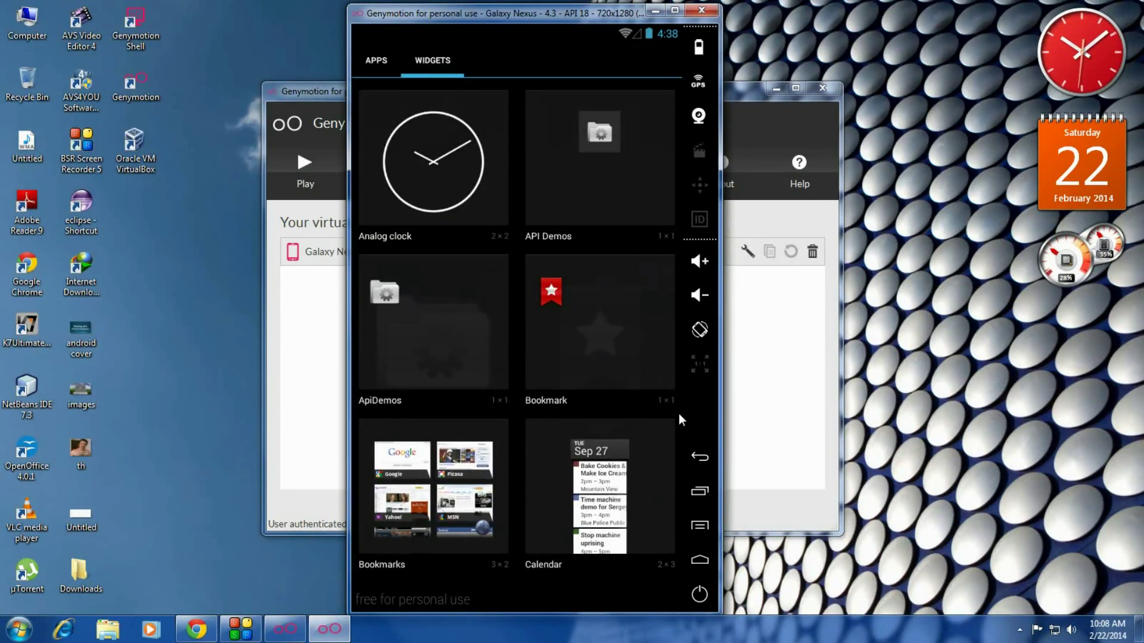
pyautogui.moveTo(678, 413); pyautogui.dragTo(533, 395)
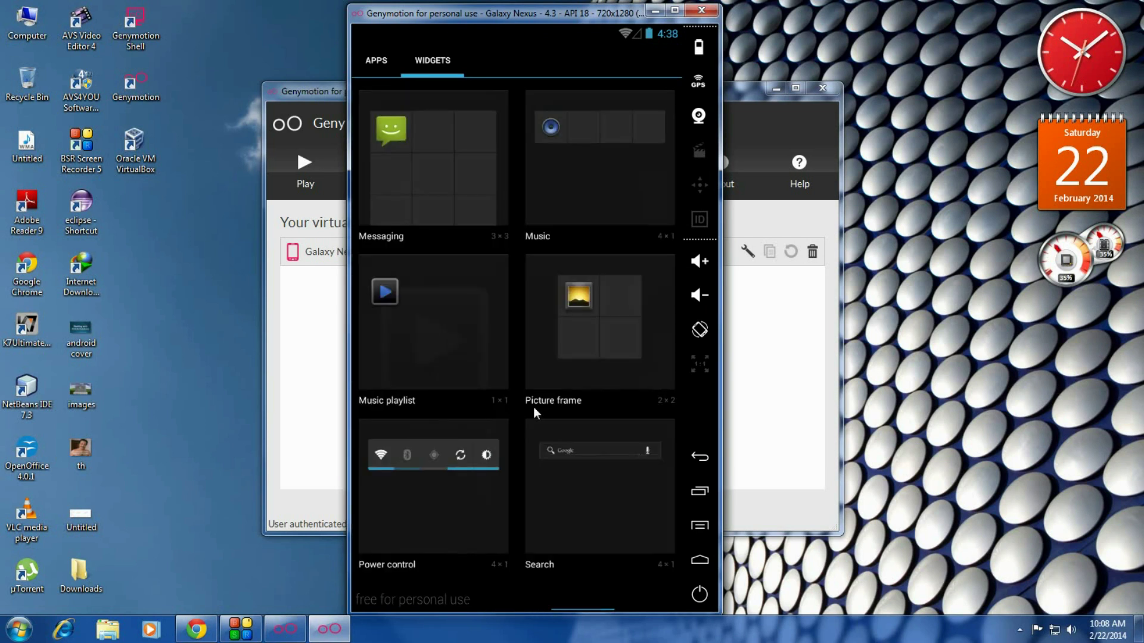
pyautogui.scroll(-1, 534, 406)
# Return to the Android home screen, reopen the app drawer, and launch the Settings app
pyautogui.click(700, 560)
pyautogui.click(517, 582)
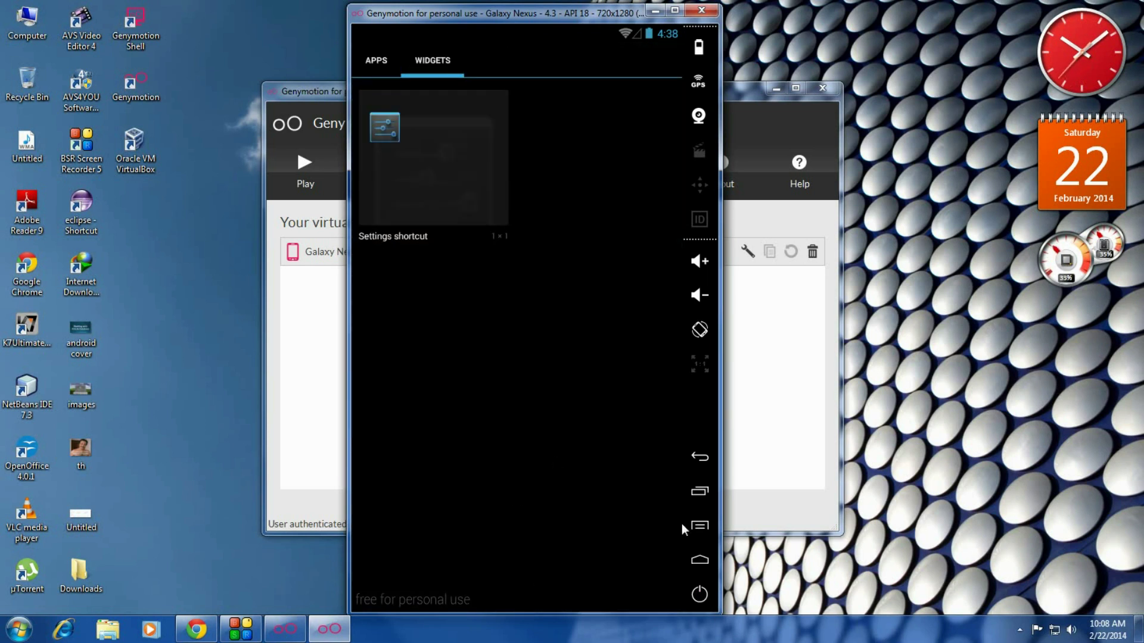
pyautogui.click(697, 455)
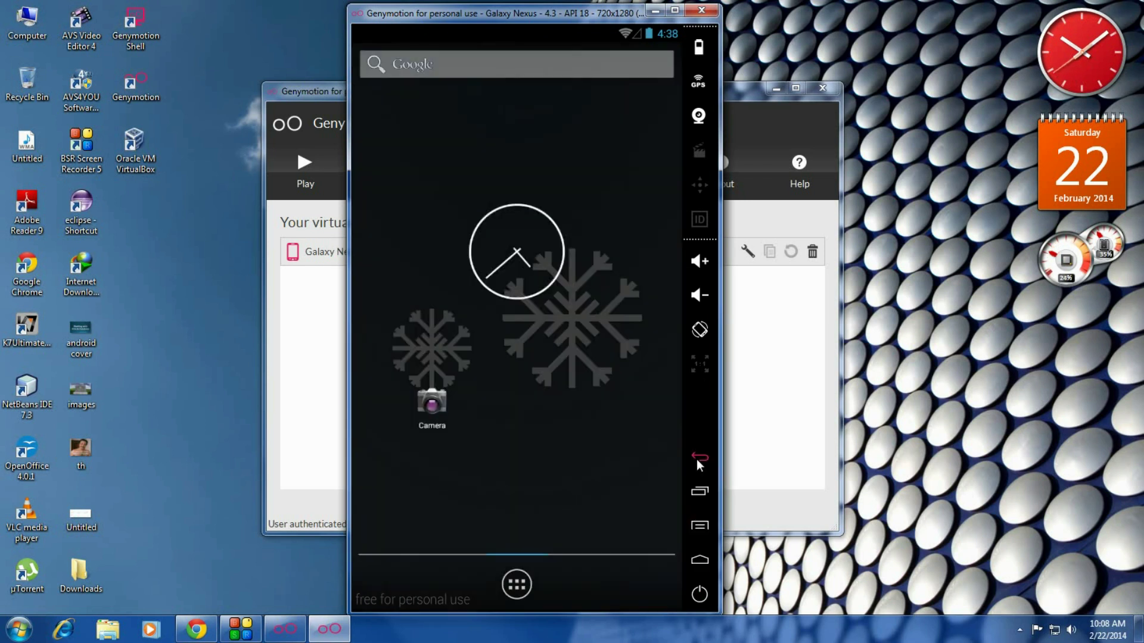
pyautogui.click(517, 582)
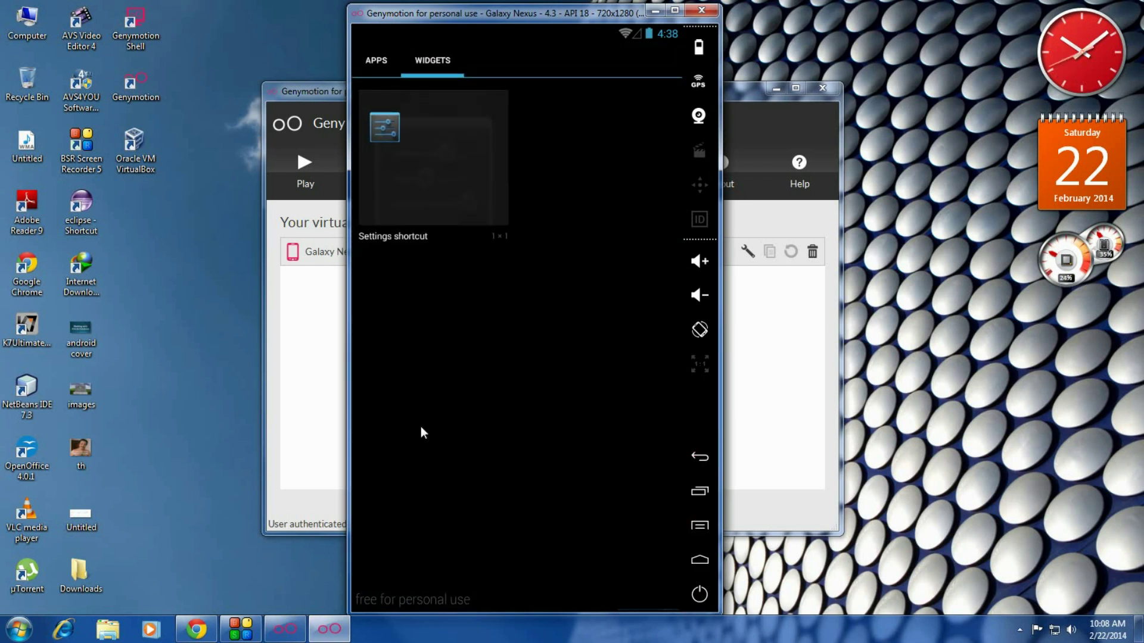
pyautogui.scroll(2, 513, 414)
pyautogui.scroll(3, 602, 426)
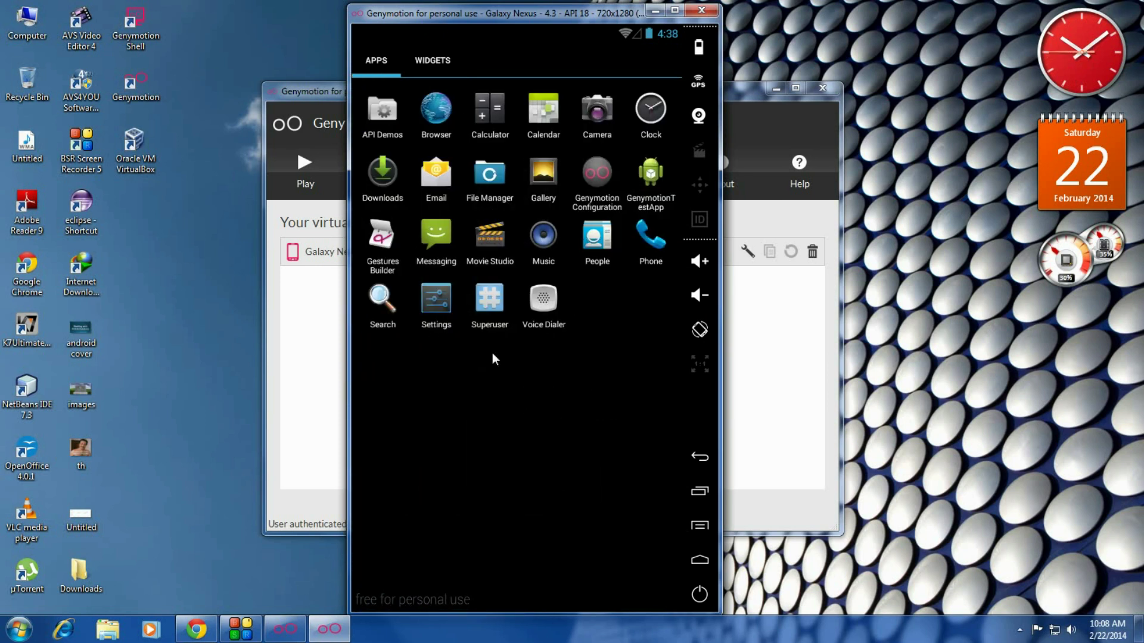
pyautogui.click(442, 308)
pyautogui.scroll(-2, 513, 336)
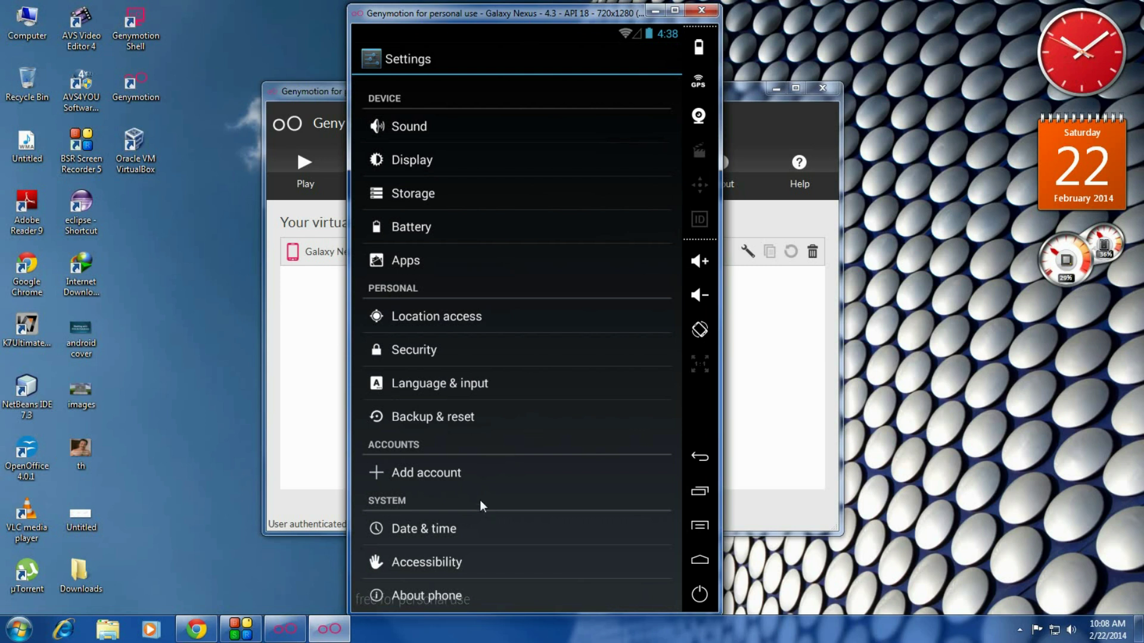
# View About phone (Galaxy Nexus, Android 4.3), then go back to Settings and the home screen
pyautogui.click(421, 595)
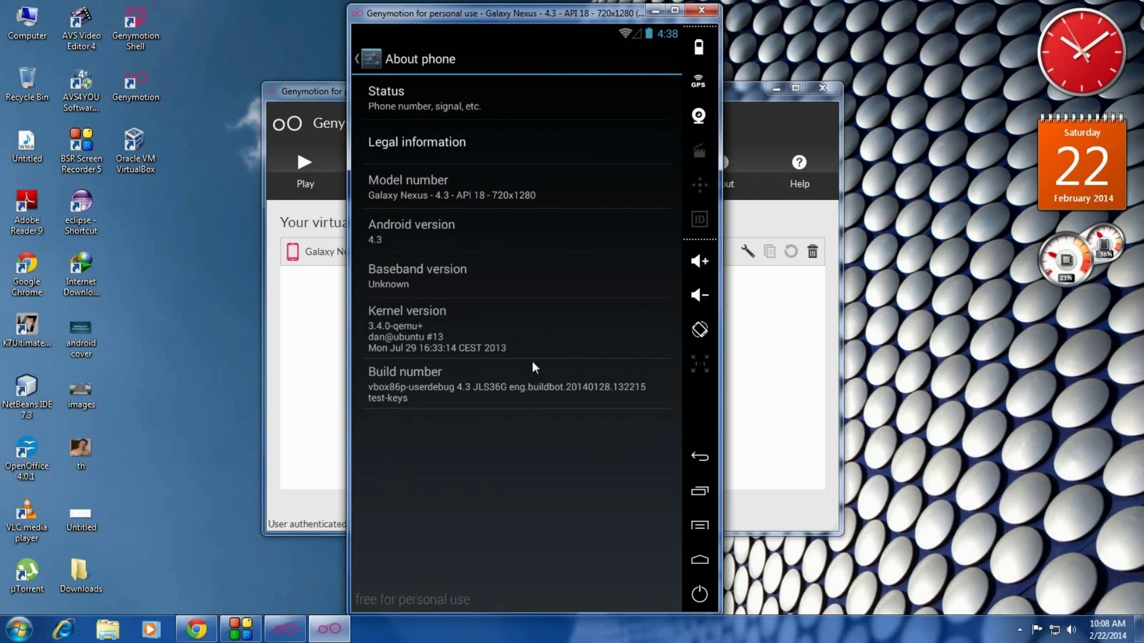
pyautogui.click(703, 456)
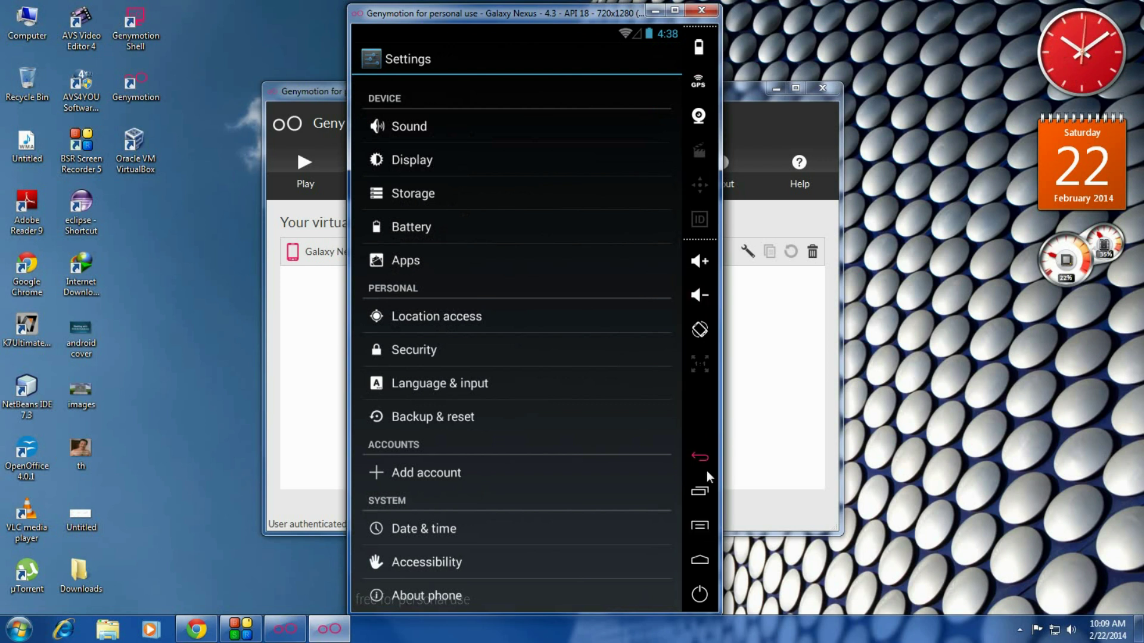
pyautogui.click(699, 560)
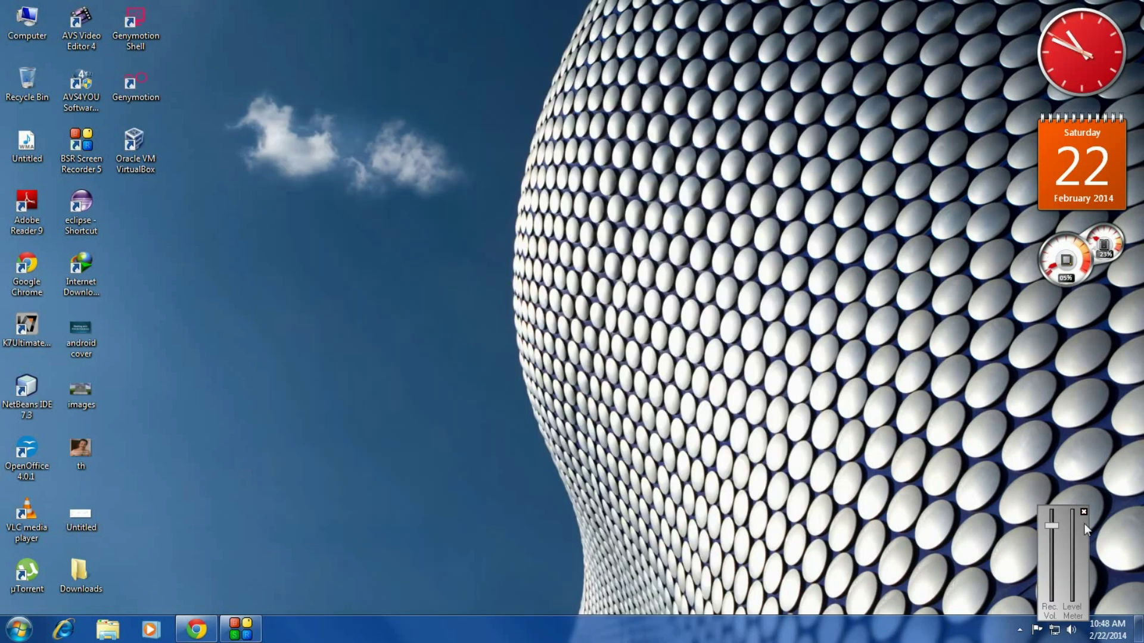
# Close the volume gadget, refresh the desktop, and choose Help > Install New Software in Eclipse
pyautogui.click(1084, 511)
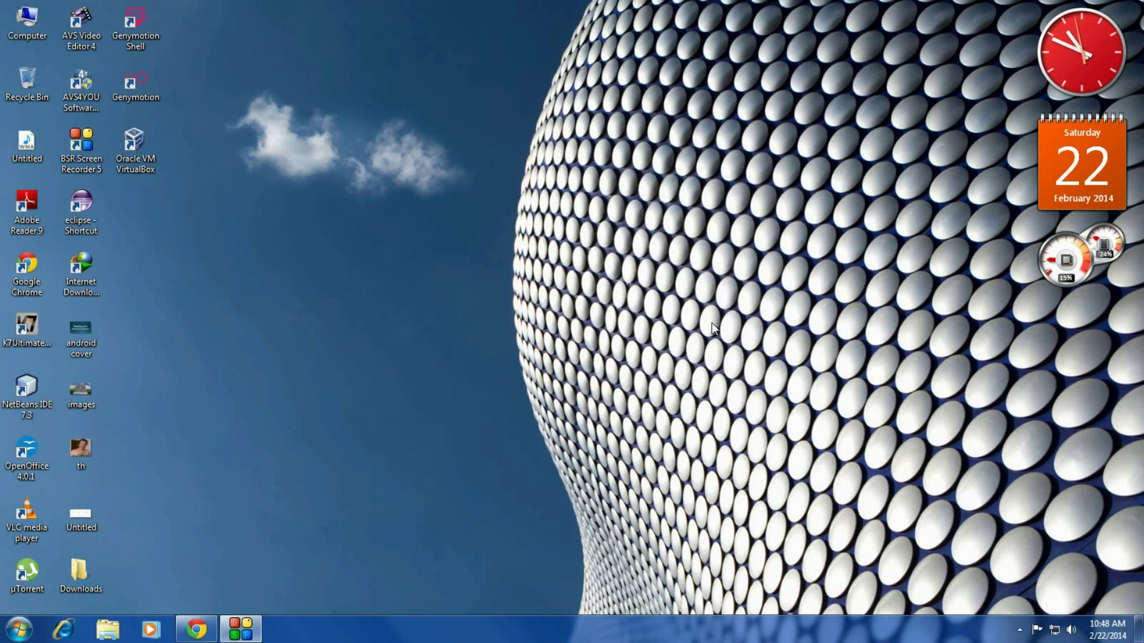
pyautogui.rightClick(615, 258)
pyautogui.click(661, 300)
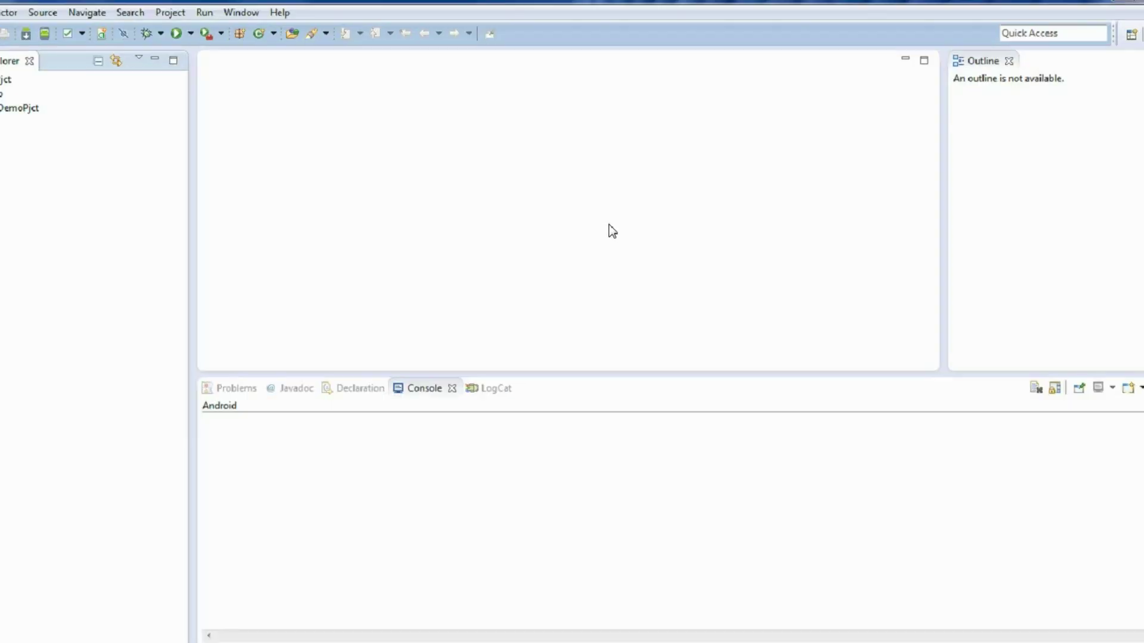
pyautogui.click(279, 12)
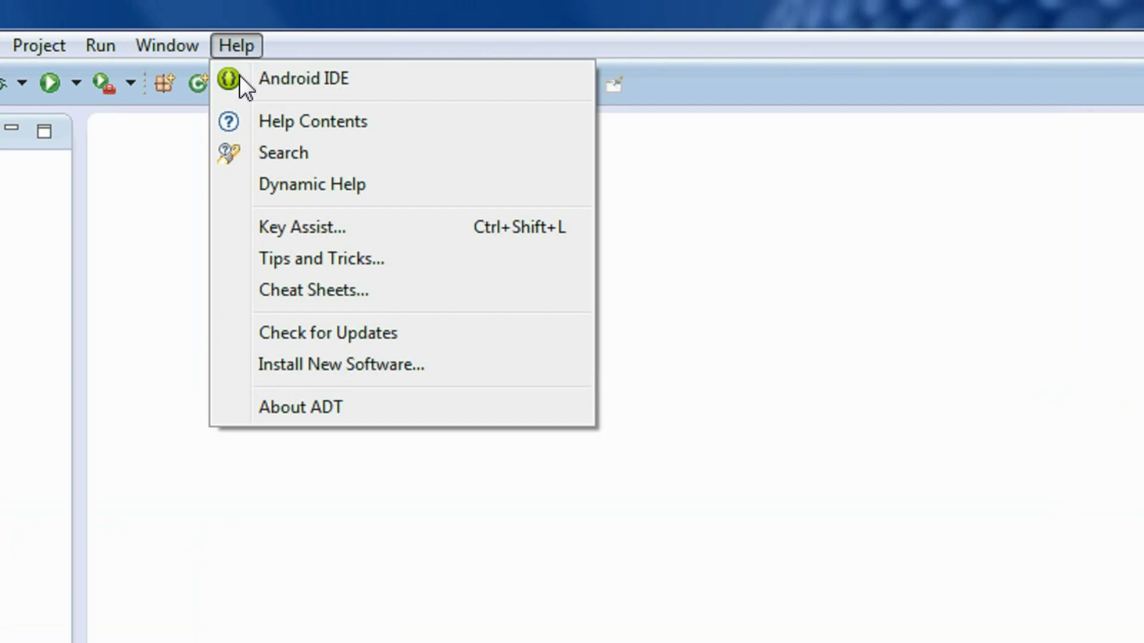
pyautogui.click(321, 371)
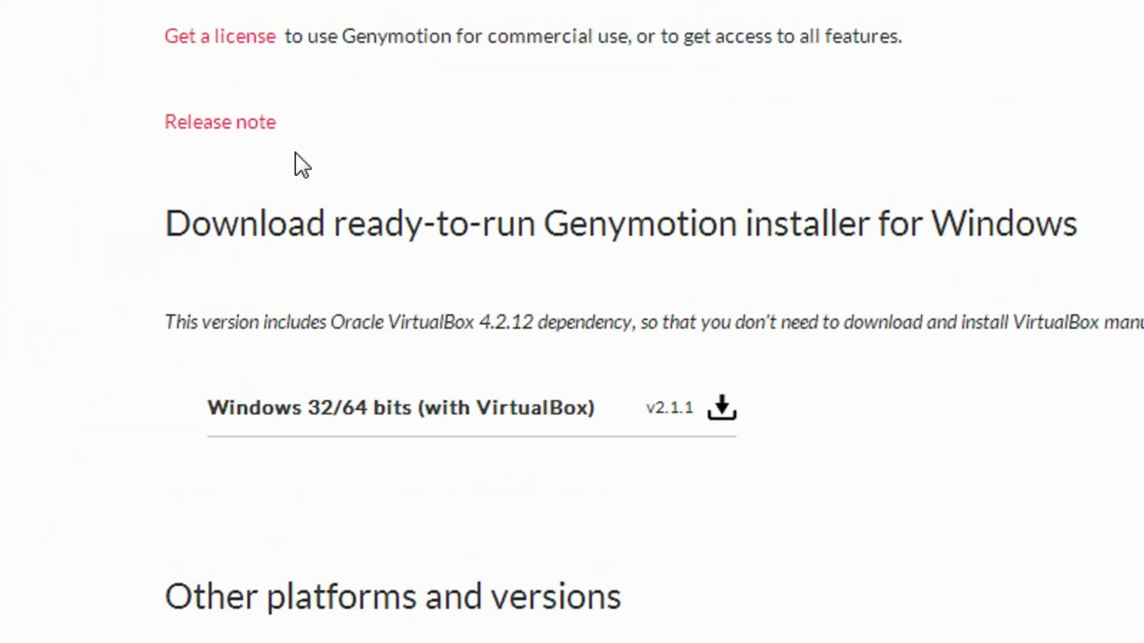
pyautogui.scroll(-4, 548, 256)
pyautogui.scroll(2, 565, 244)
pyautogui.scroll(-10, 566, 244)
pyautogui.scroll(-4, 252, 353)
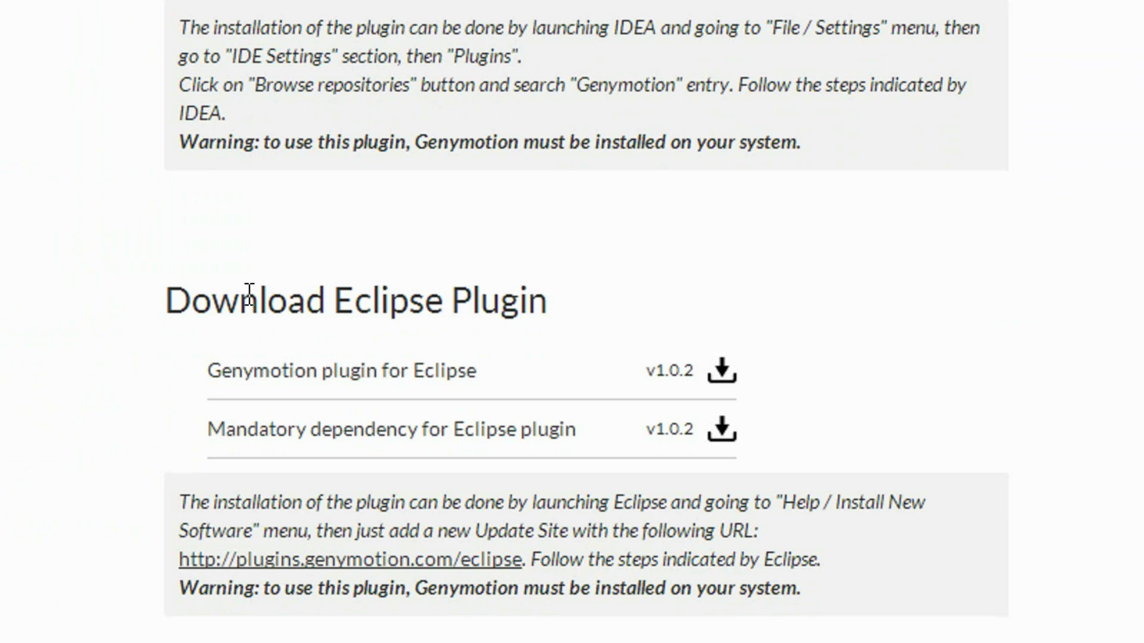
pyautogui.scroll(-1, 173, 554)
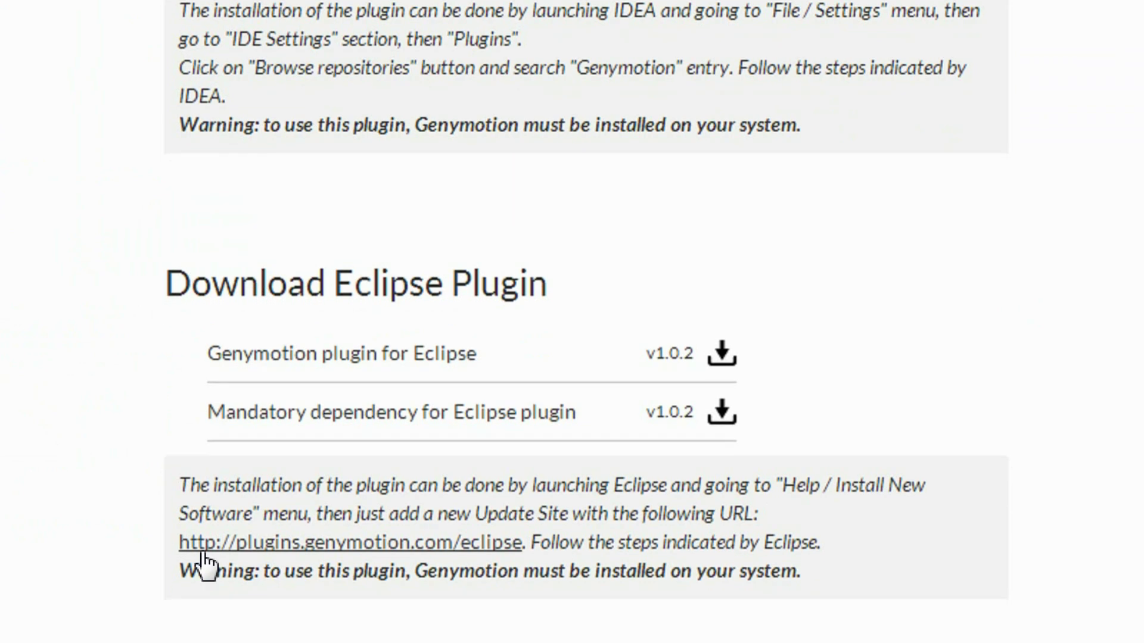
pyautogui.scroll(-1, 209, 528)
pyautogui.moveTo(173, 524); pyautogui.dragTo(524, 506)
pyautogui.hotkey('ctrl', 'c')
pyautogui.scroll(-1, 506, 500)
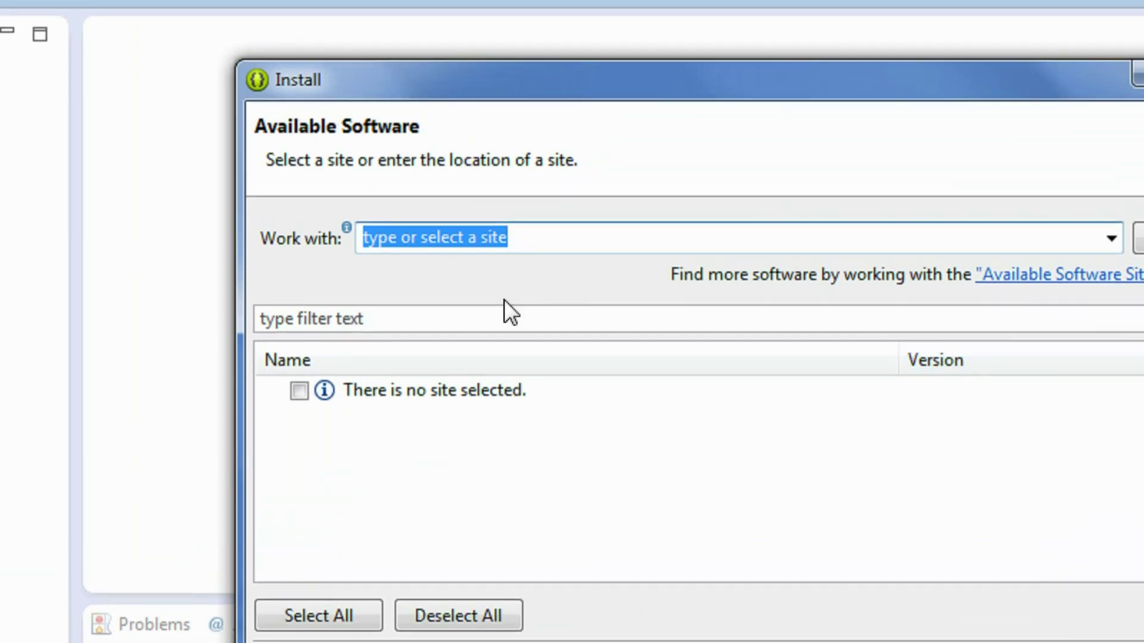
# Add the pasted Genymotion update-site URL as a new repository in Work with
pyautogui.press('BackSpace')
pyautogui.hotkey('ctrl', 'v')
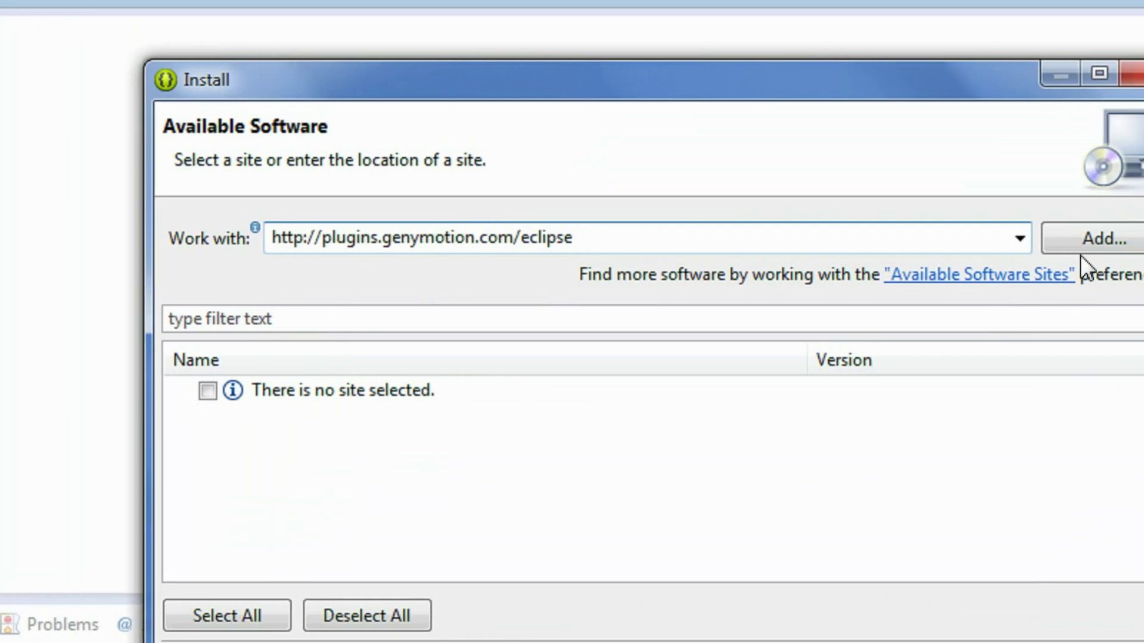
pyautogui.click(1051, 242)
pyautogui.click(745, 567)
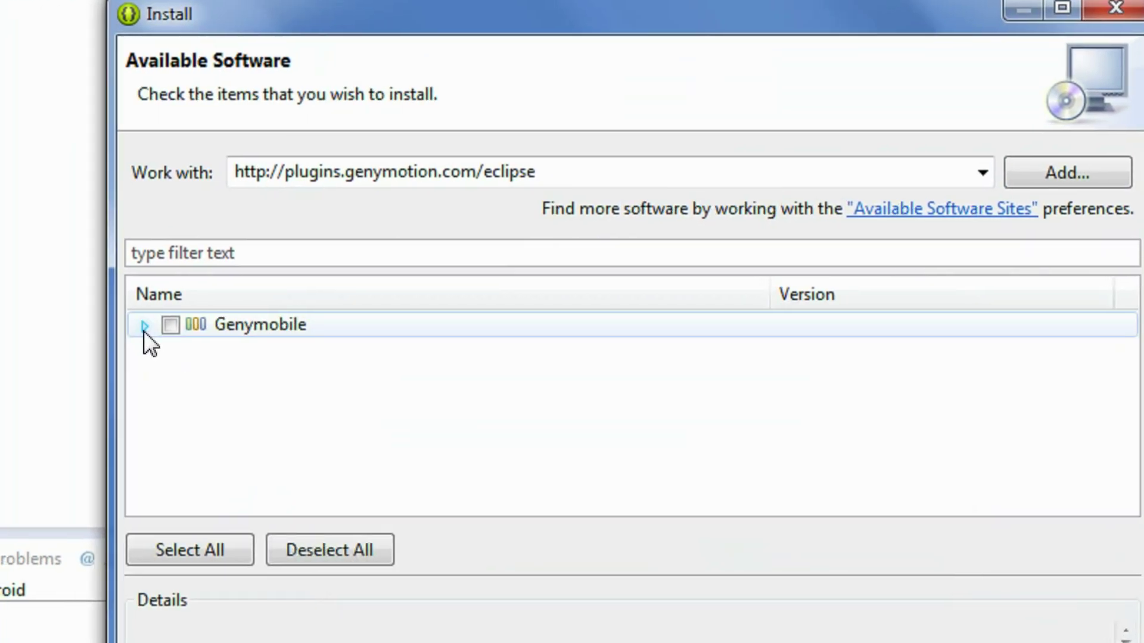
# Select Genymotion Eclipse Tools under Genymobile, accept the license and start the installation
pyautogui.click(141, 326)
pyautogui.click(168, 326)
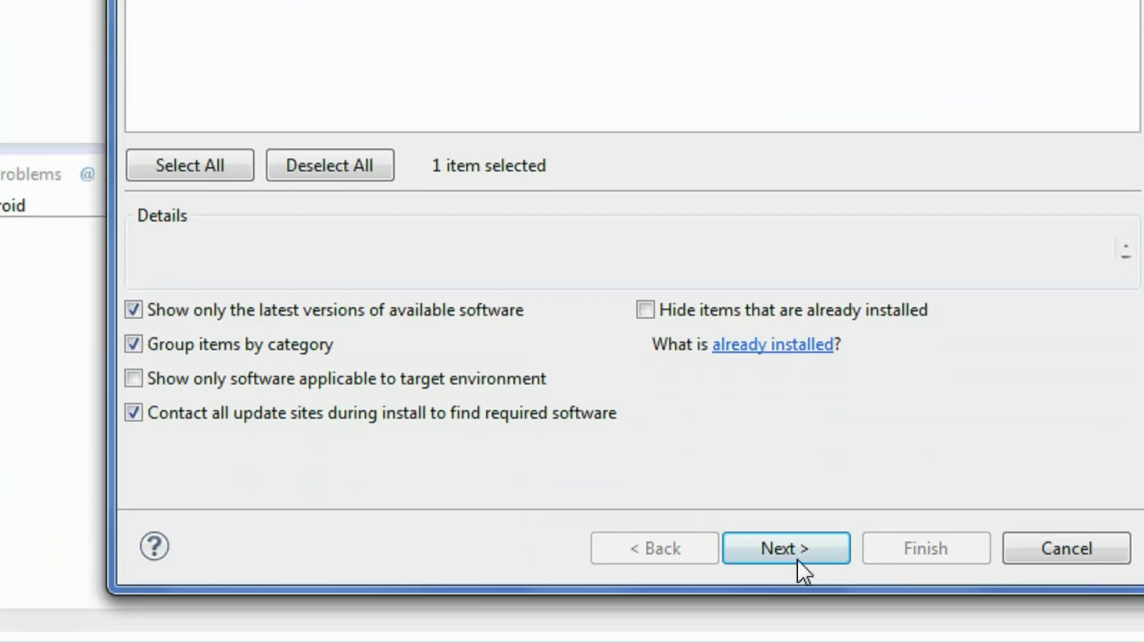
pyautogui.click(798, 561)
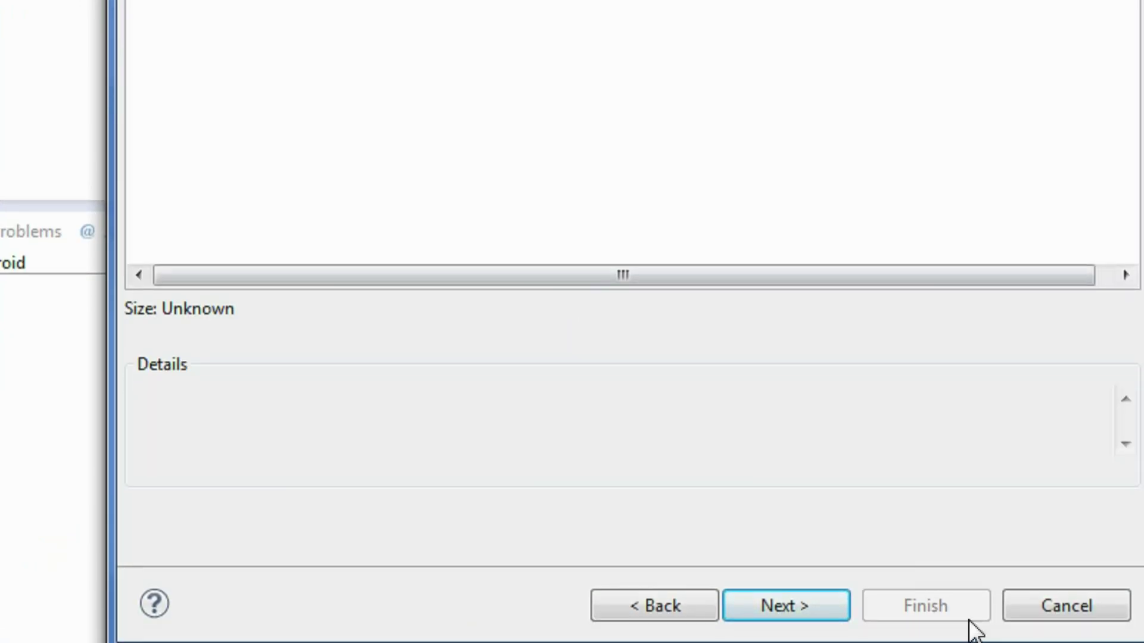
pyautogui.click(794, 612)
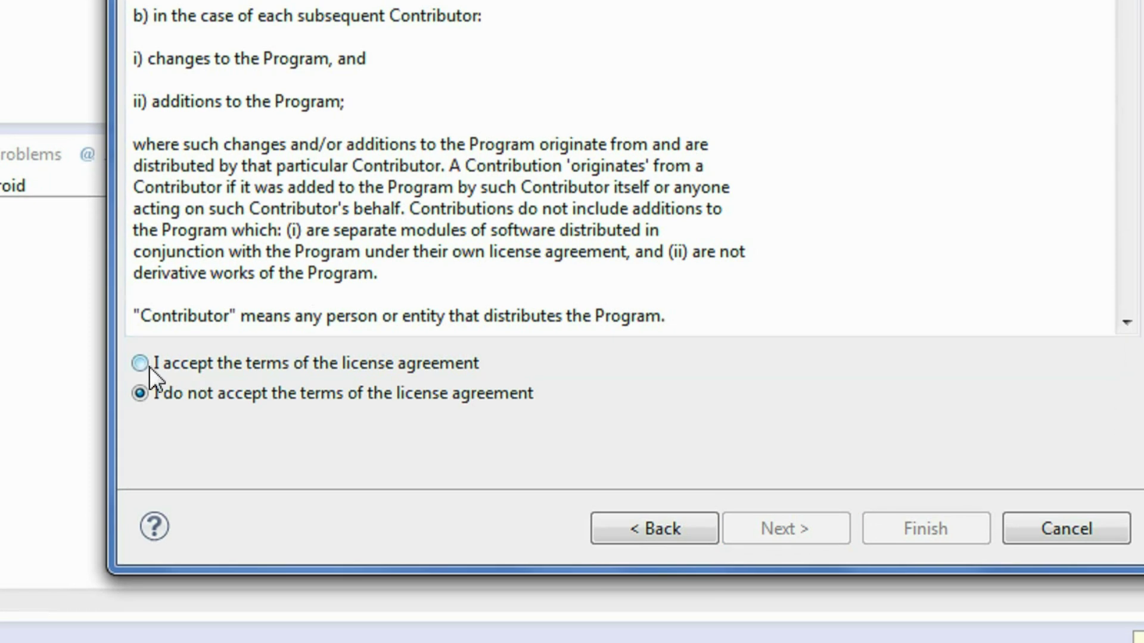
pyautogui.click(149, 365)
pyautogui.click(938, 533)
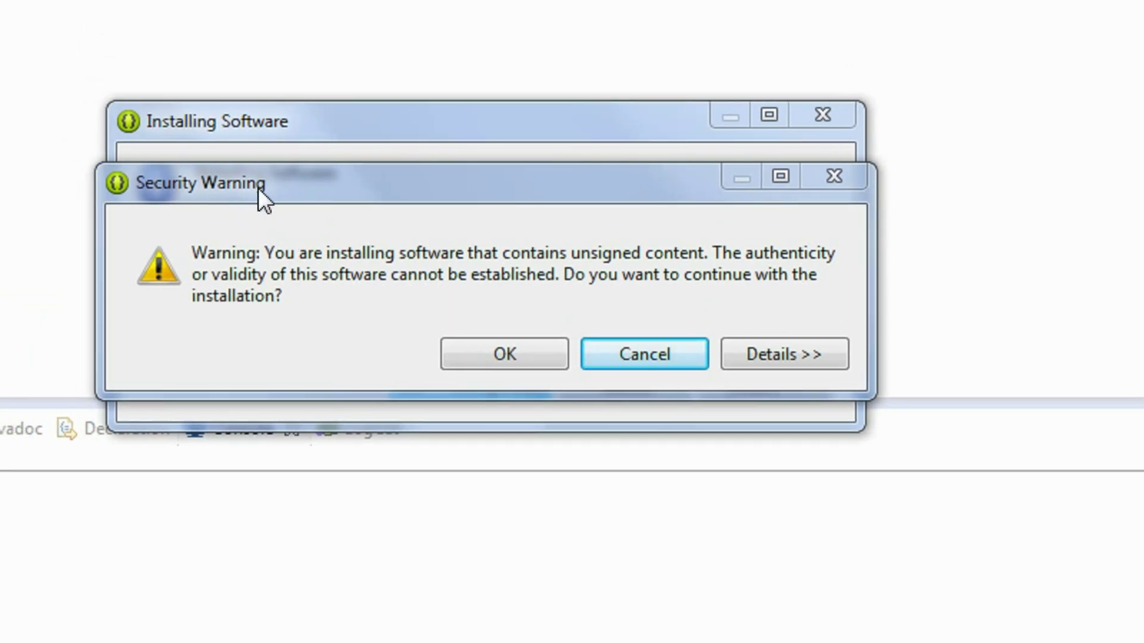
# Continue past the unsigned-content warning and minimize Chrome to watch Eclipse ADT restart
pyautogui.click(492, 355)
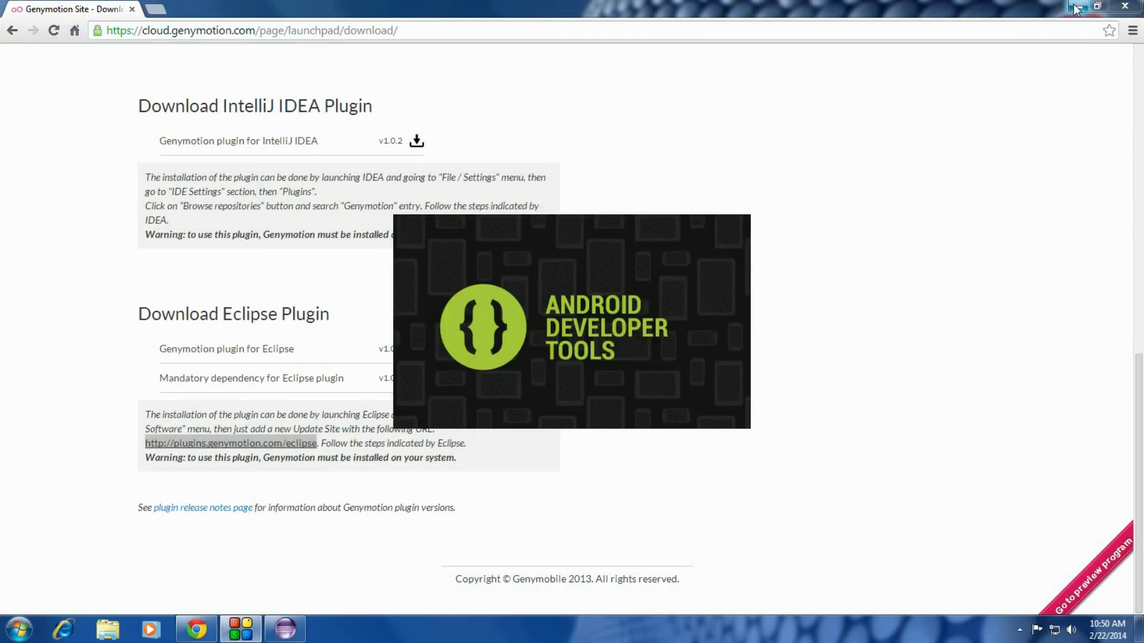
pyautogui.click(1078, 6)
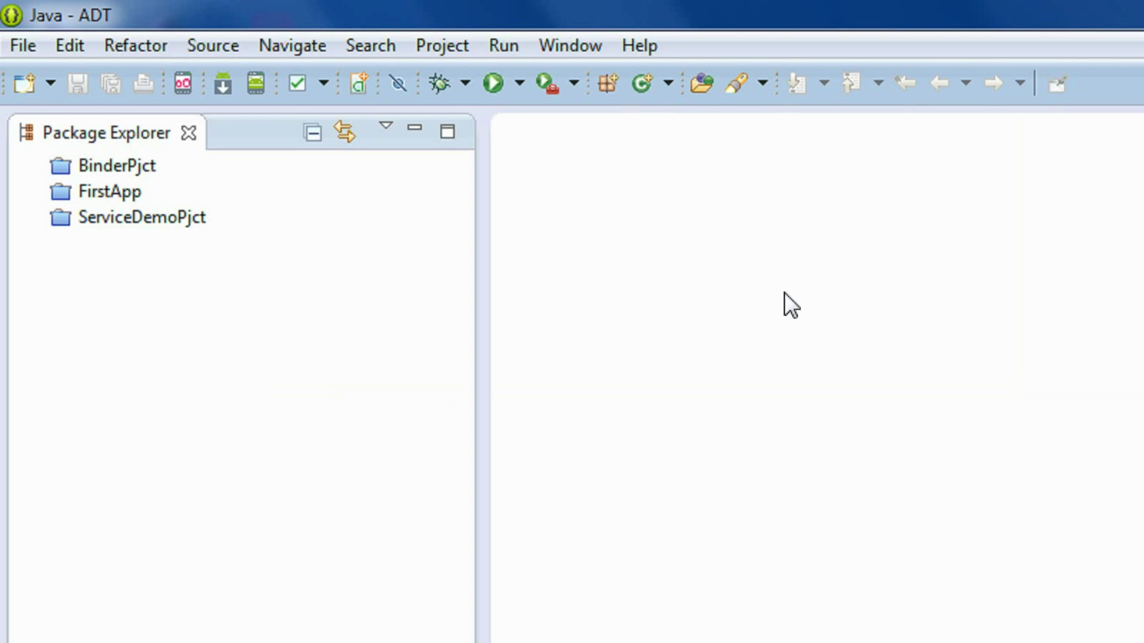
# Move a toolbar group next to the Genymotion button and open the Window menu
pyautogui.click(172, 87)
pyautogui.moveTo(203, 88); pyautogui.dragTo(206, 107)
pyautogui.click(571, 45)
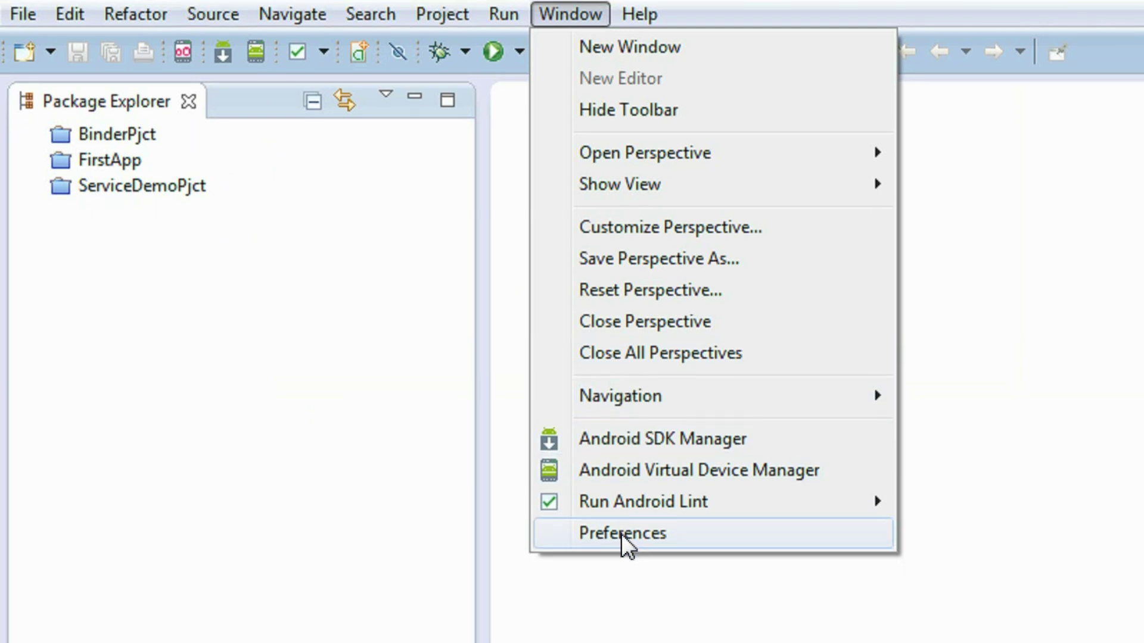
# Open Preferences to the Genymobile > Genymotion page
pyautogui.click(628, 543)
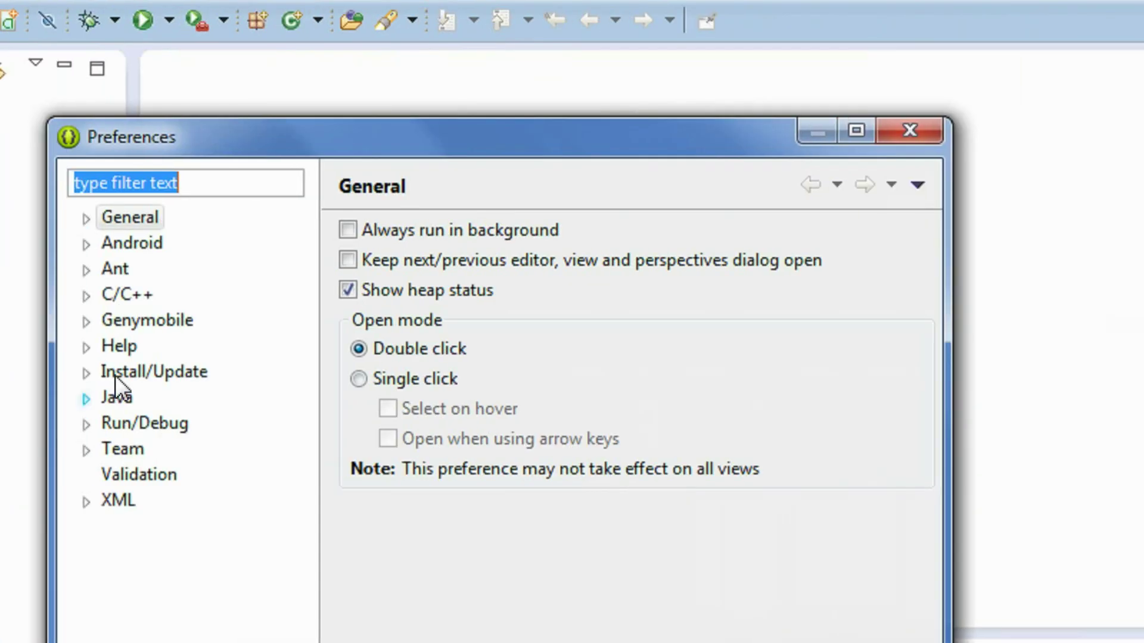
pyautogui.click(88, 320)
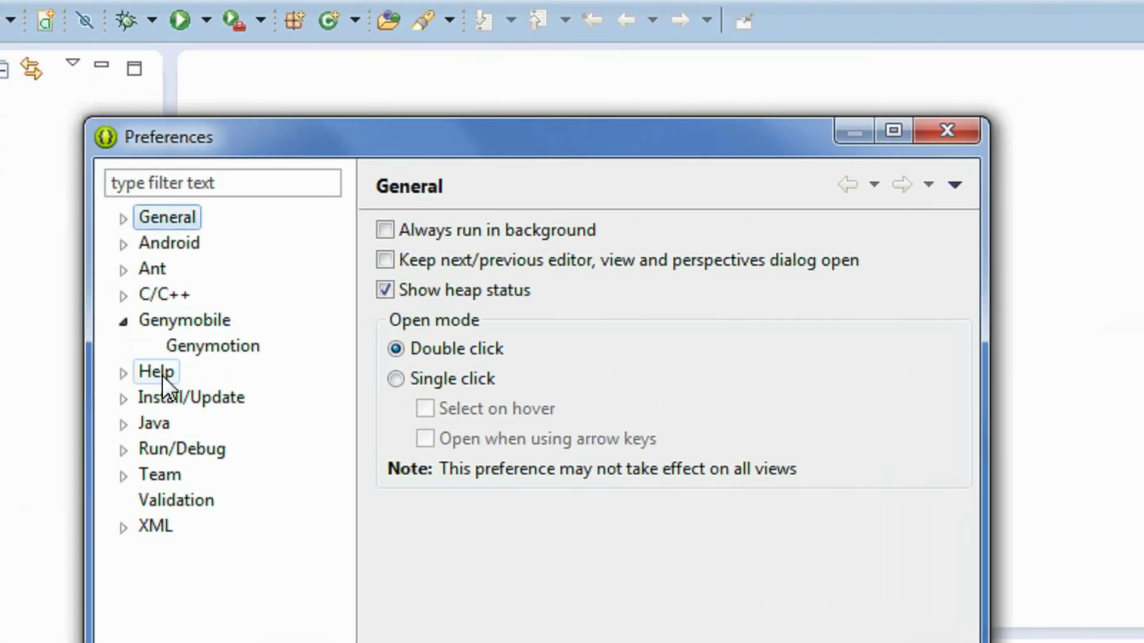
pyautogui.click(193, 350)
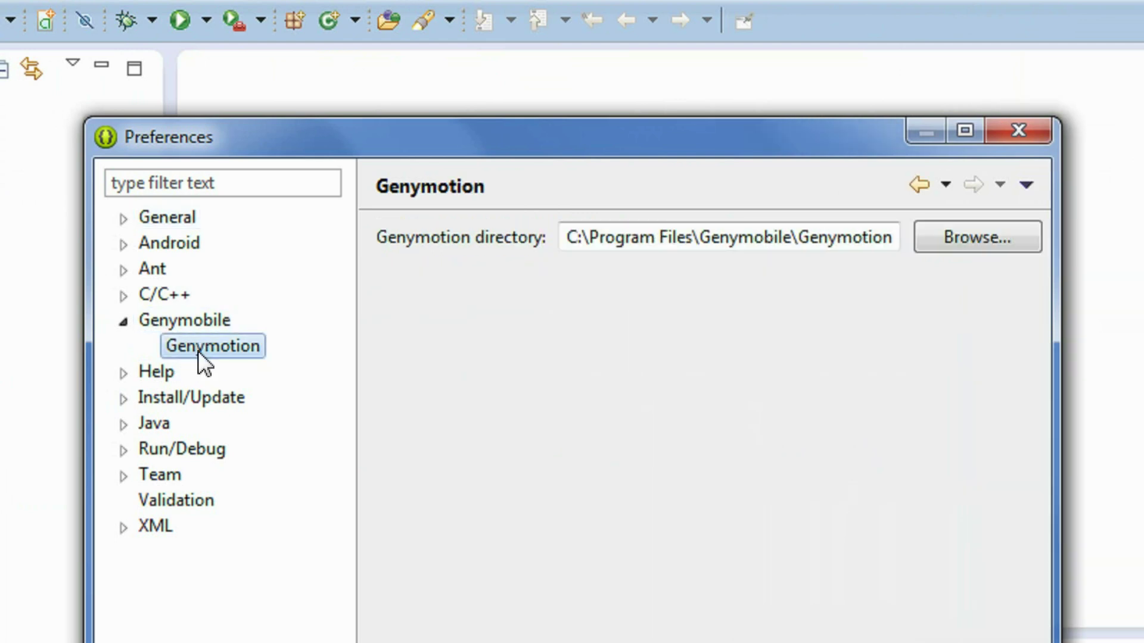
# Set the Genymotion directory to C:\Program Files\Genymobile\Genymotion and save the preferences
pyautogui.click(972, 236)
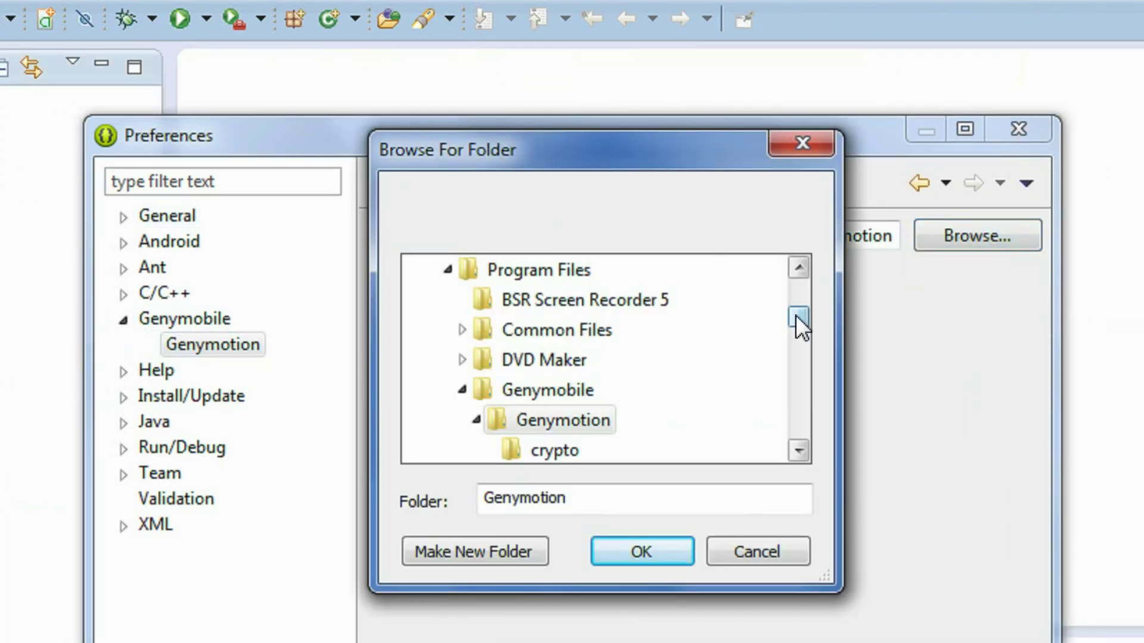
pyautogui.moveTo(795, 315); pyautogui.dragTo(795, 285)
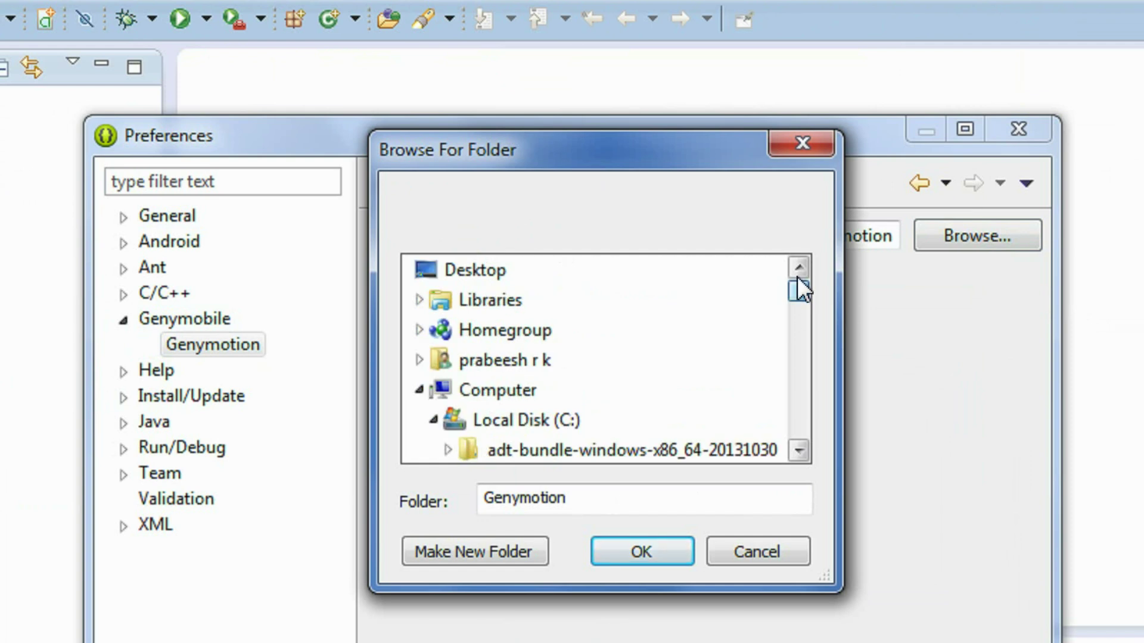
pyautogui.click(514, 421)
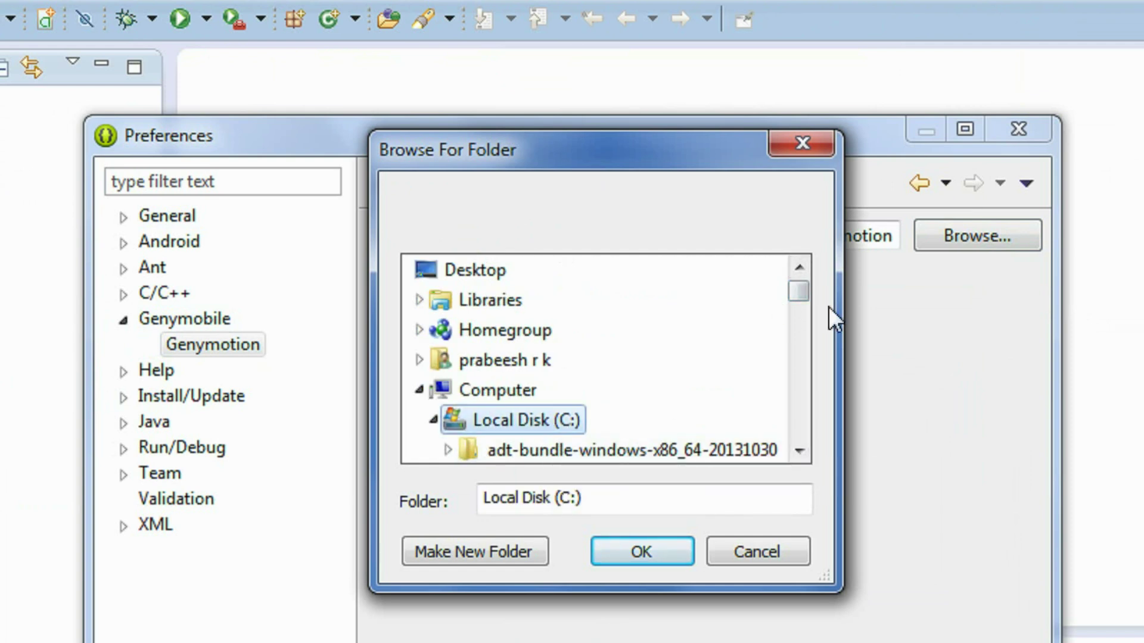
pyautogui.moveTo(801, 295); pyautogui.dragTo(801, 309)
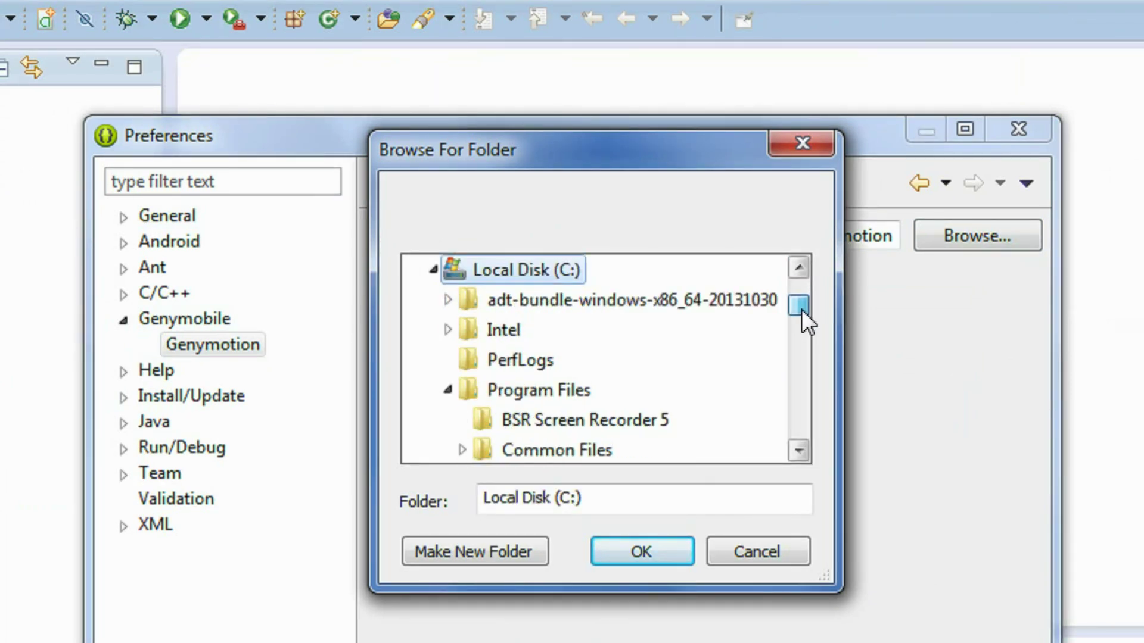
pyautogui.click(521, 393)
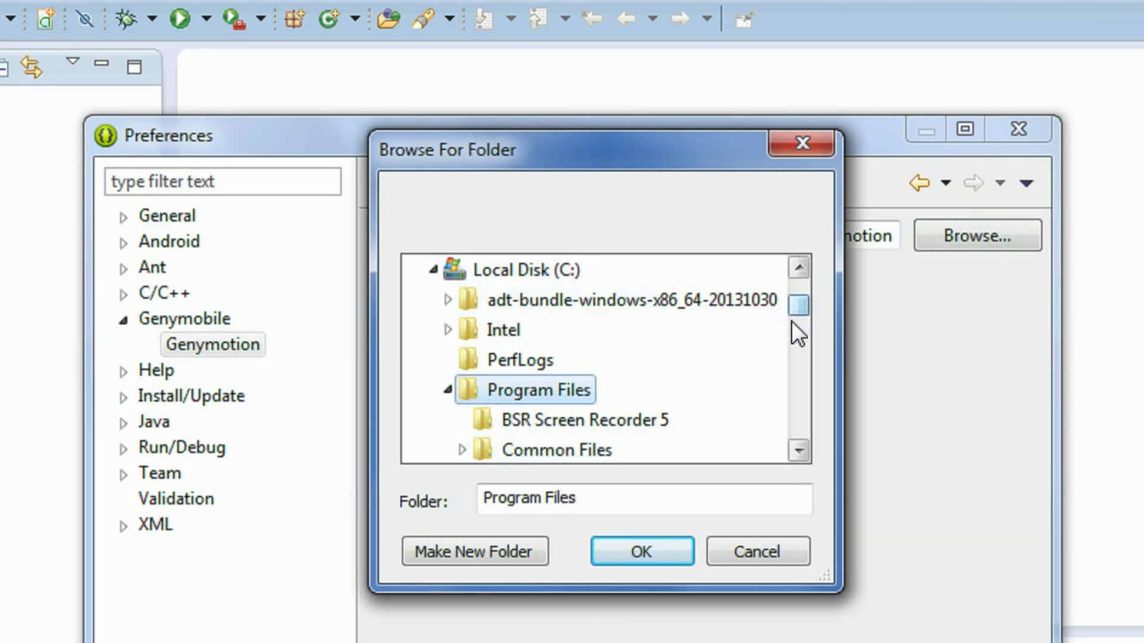
pyautogui.scroll(-2, 797, 332)
pyautogui.click(569, 396)
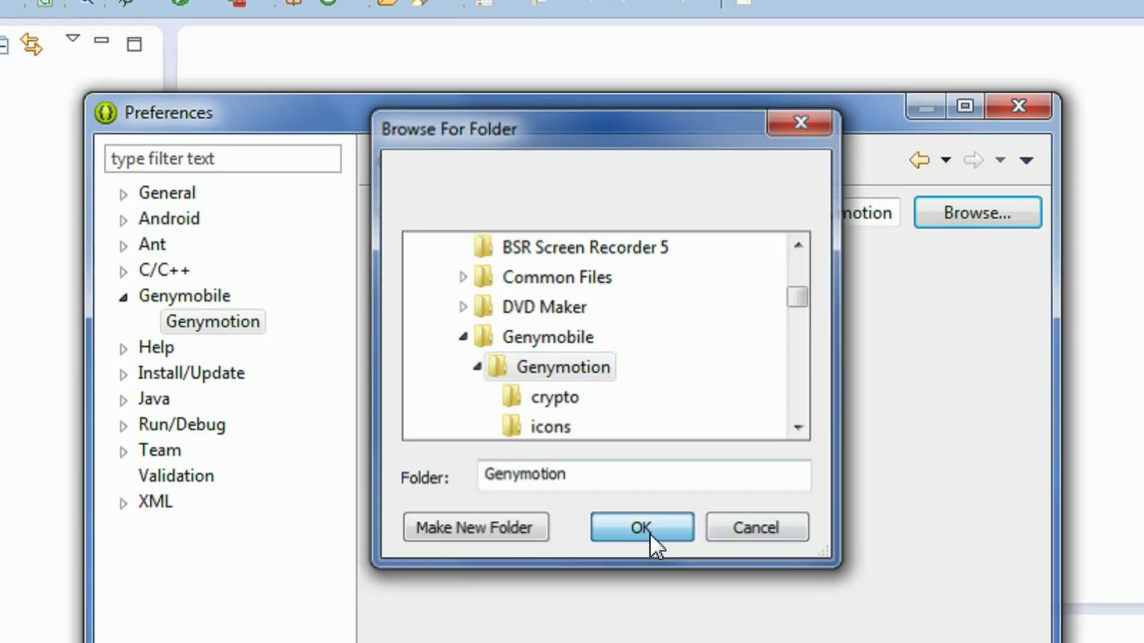
pyautogui.click(643, 543)
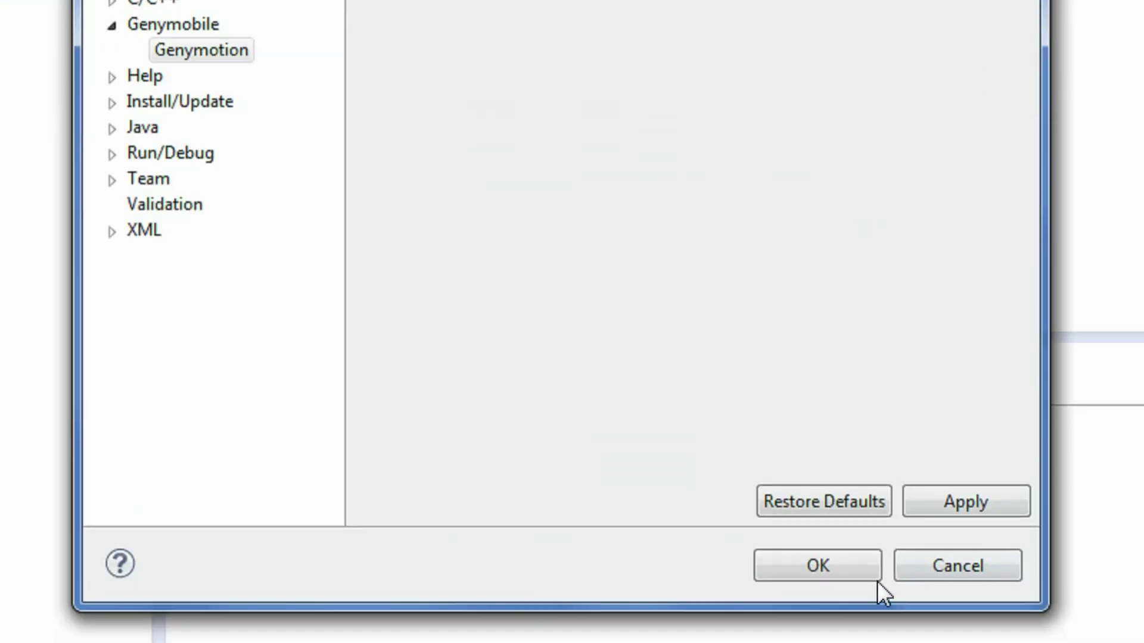
pyautogui.click(849, 570)
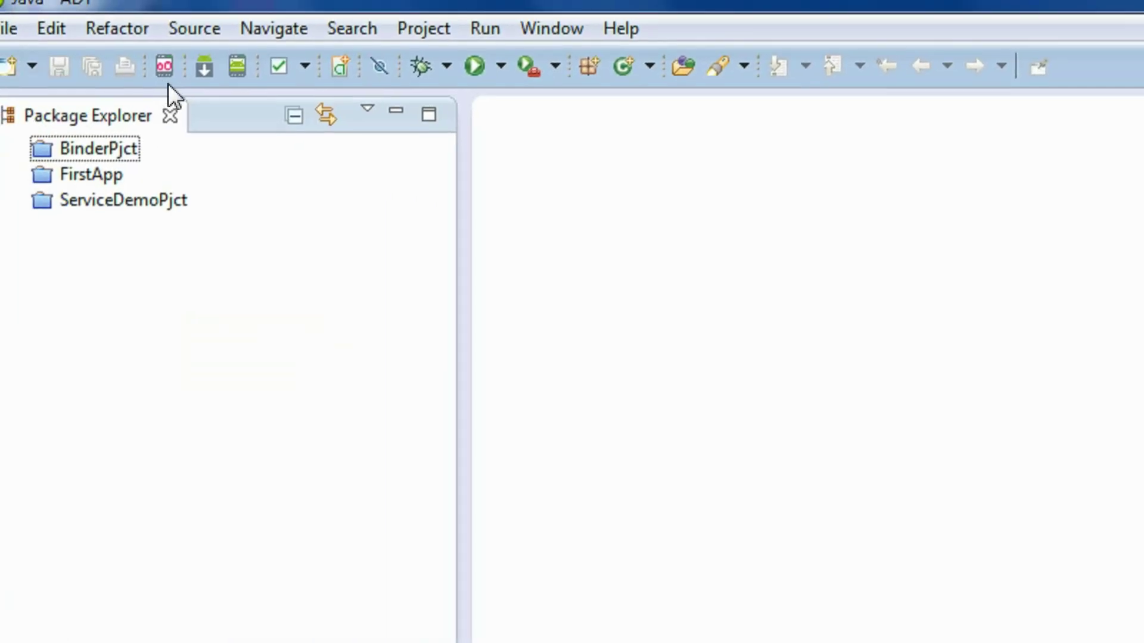
# Start the Galaxy Nexus virtual device from the Genymotion Virtual Devices Manager
pyautogui.click(162, 72)
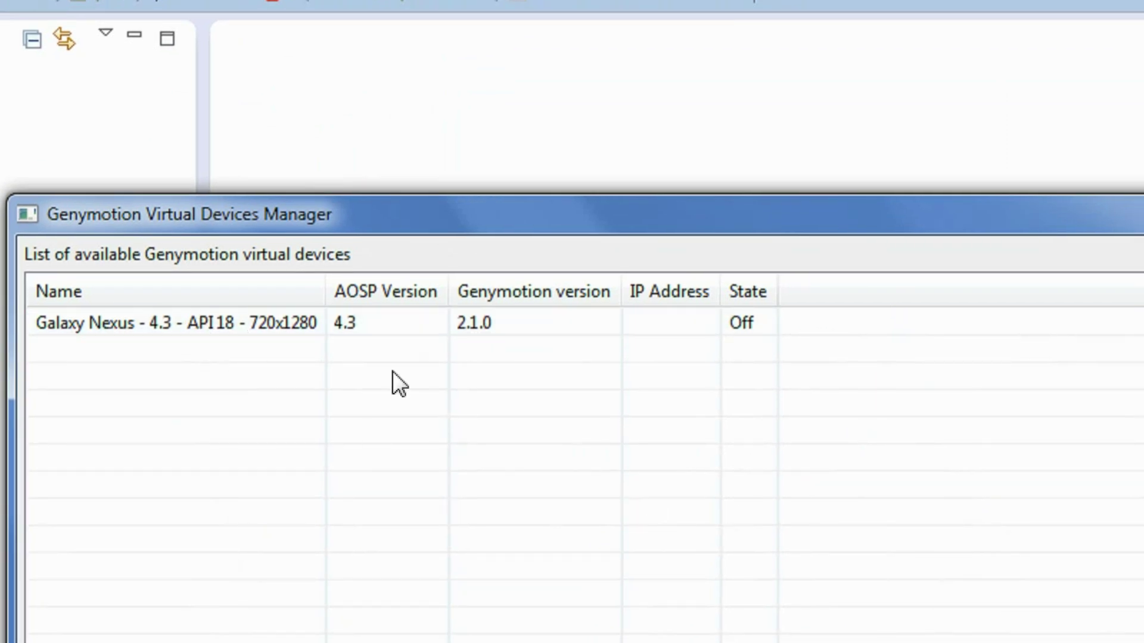
pyautogui.click(330, 330)
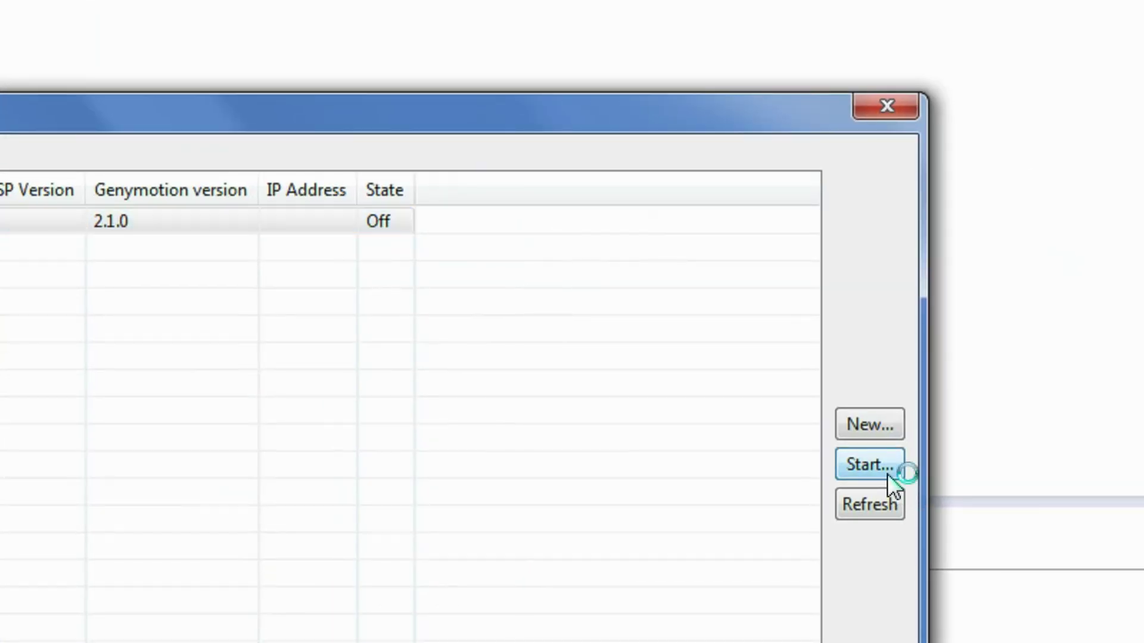
pyautogui.click(871, 464)
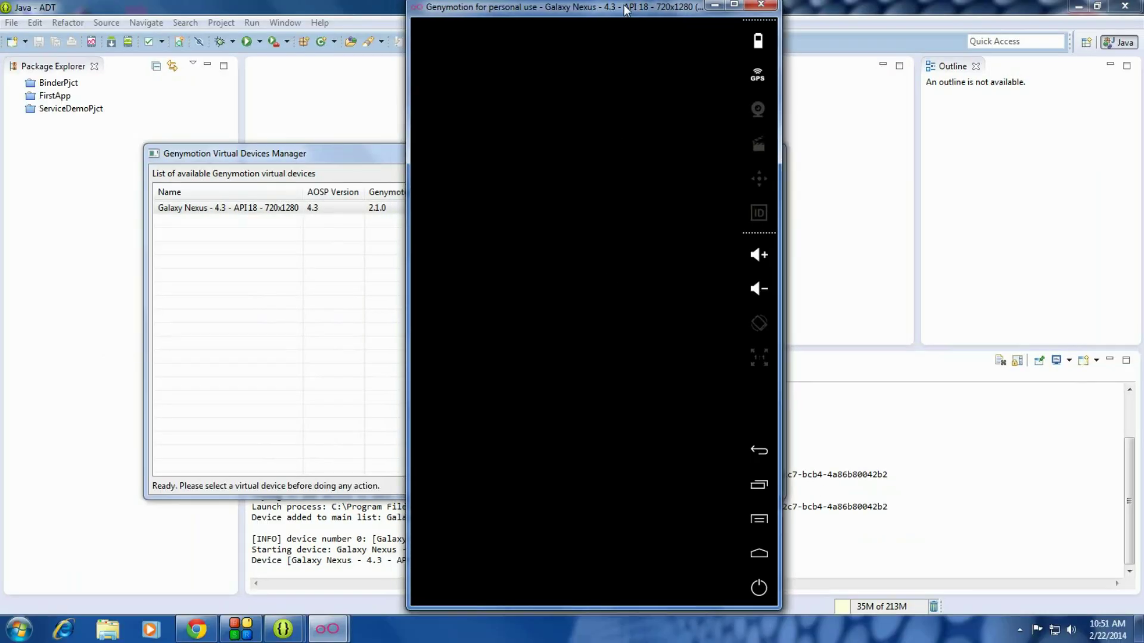
pyautogui.moveTo(623, 5); pyautogui.dragTo(606, 12)
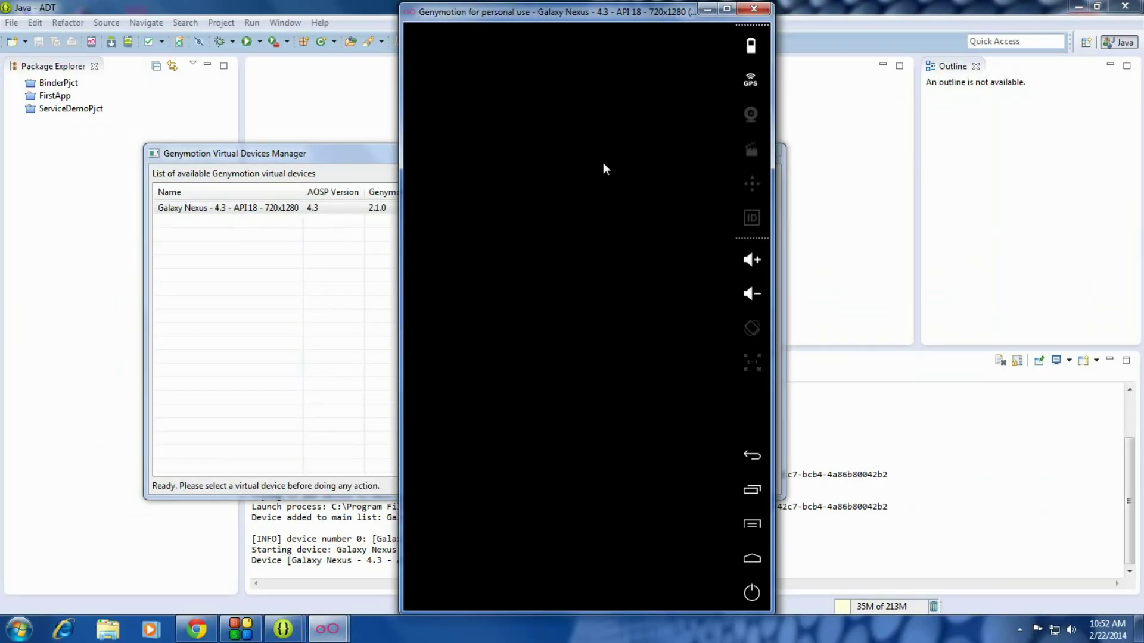
# Unlock the emulator, open and close the app drawer, then minimize the emulator window
pyautogui.moveTo(571, 523); pyautogui.dragTo(683, 523)
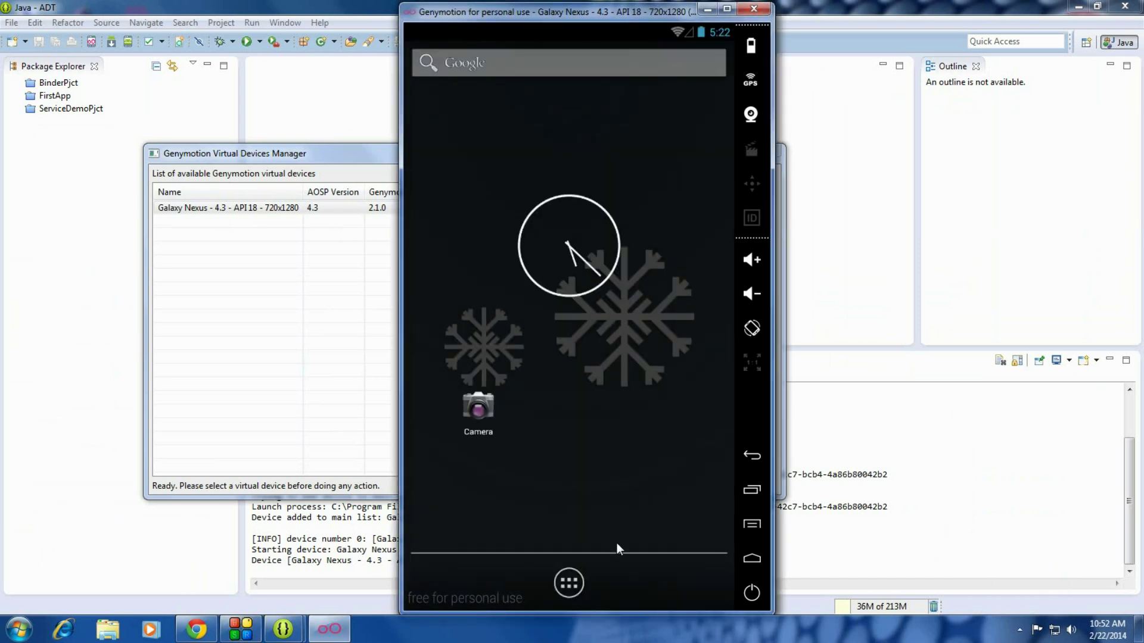
pyautogui.click(569, 584)
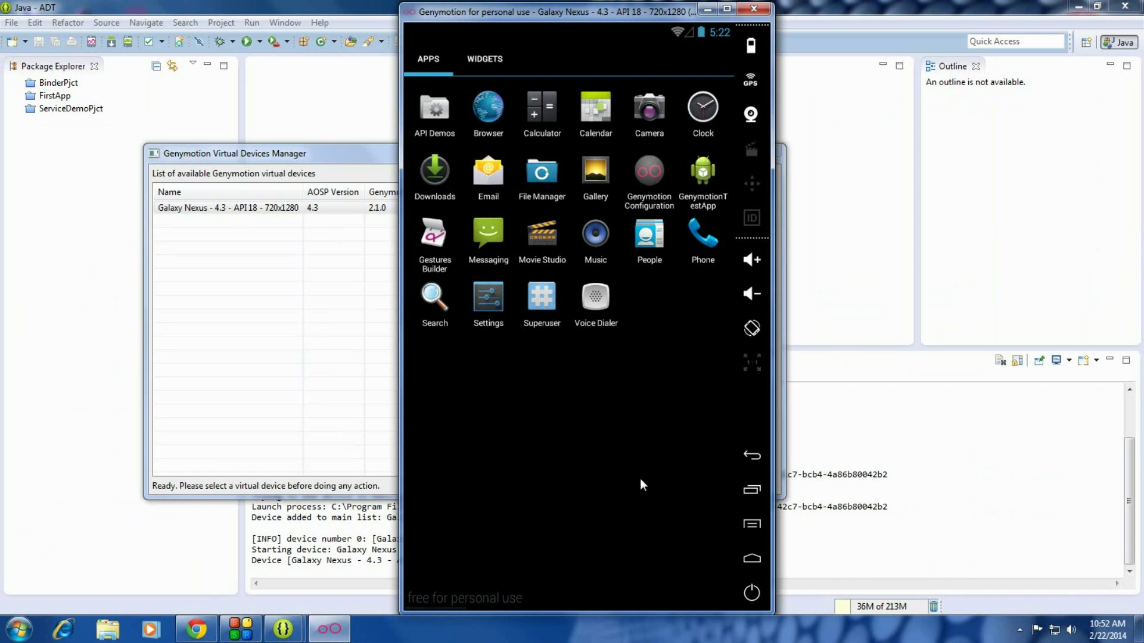
pyautogui.click(759, 561)
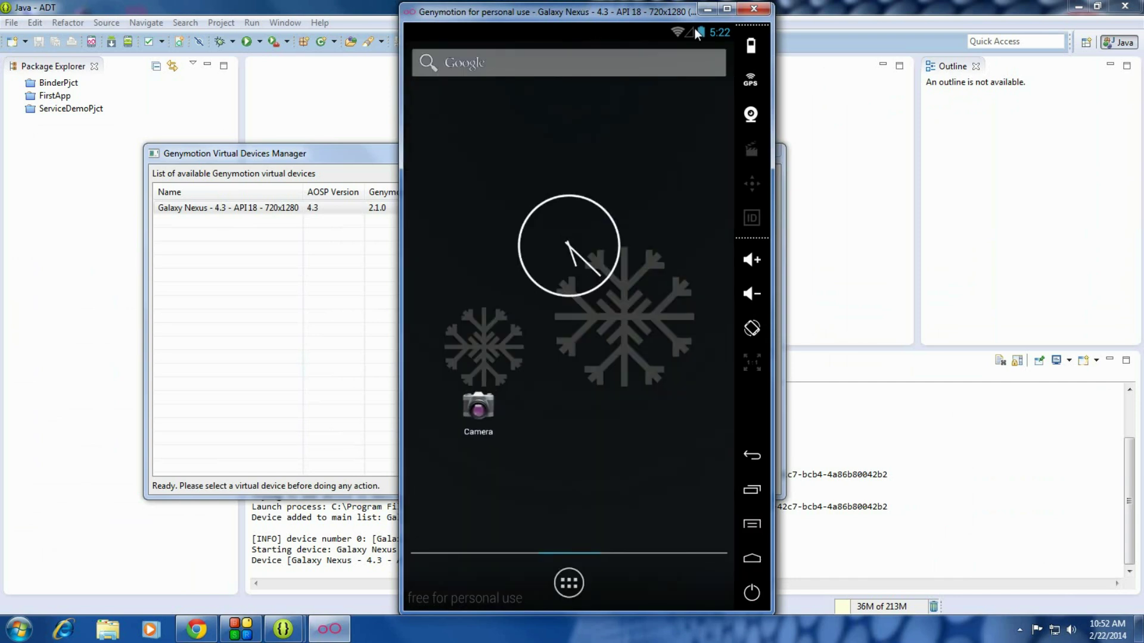
pyautogui.click(708, 12)
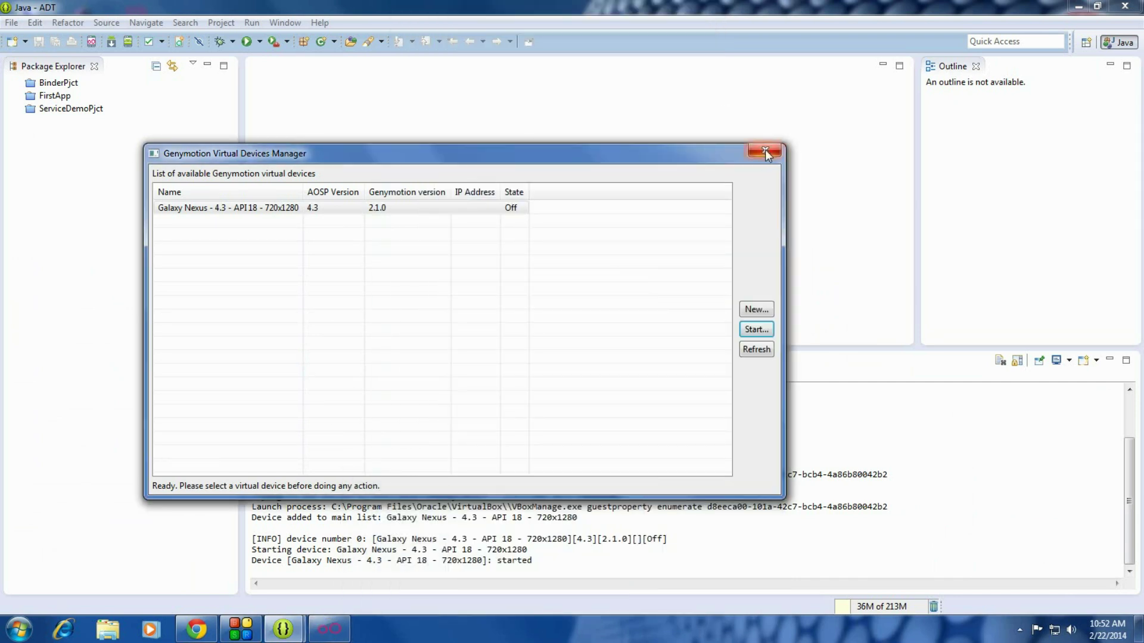
# Close the devices manager and start a new Android Application Project
pyautogui.click(764, 152)
pyautogui.click(11, 23)
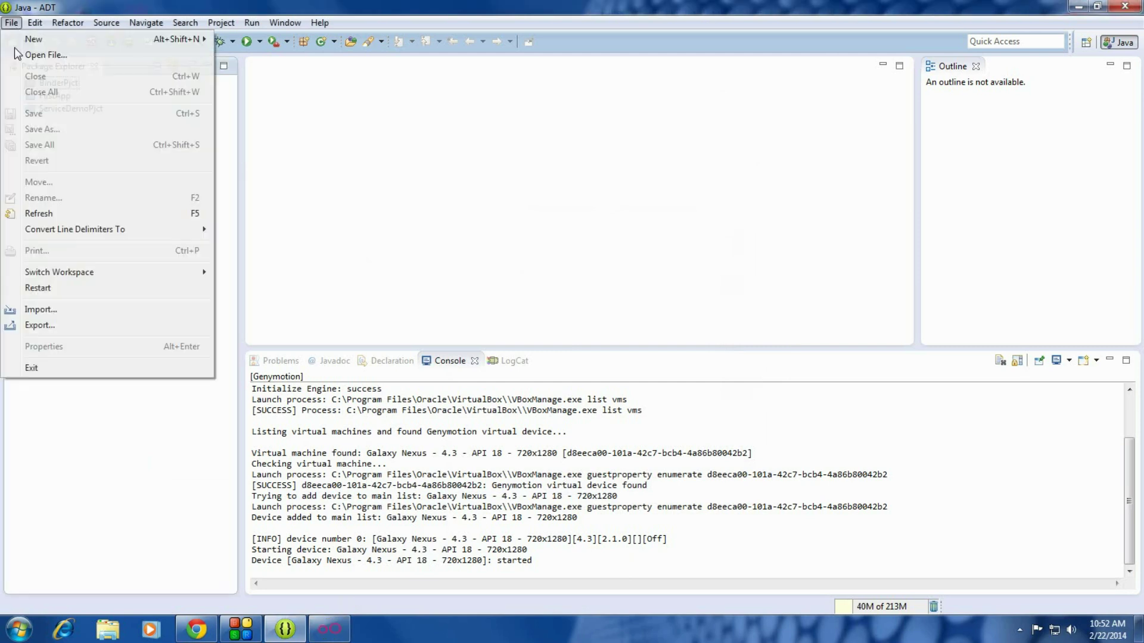
pyautogui.moveTo(69, 42)
pyautogui.click(250, 72)
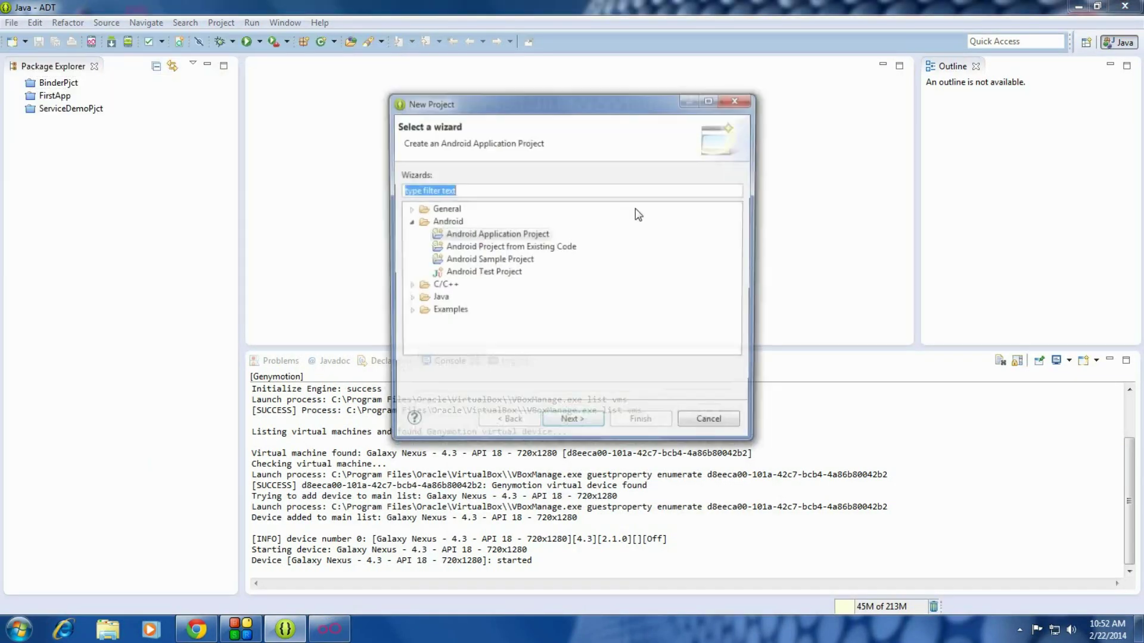
pyautogui.click(573, 424)
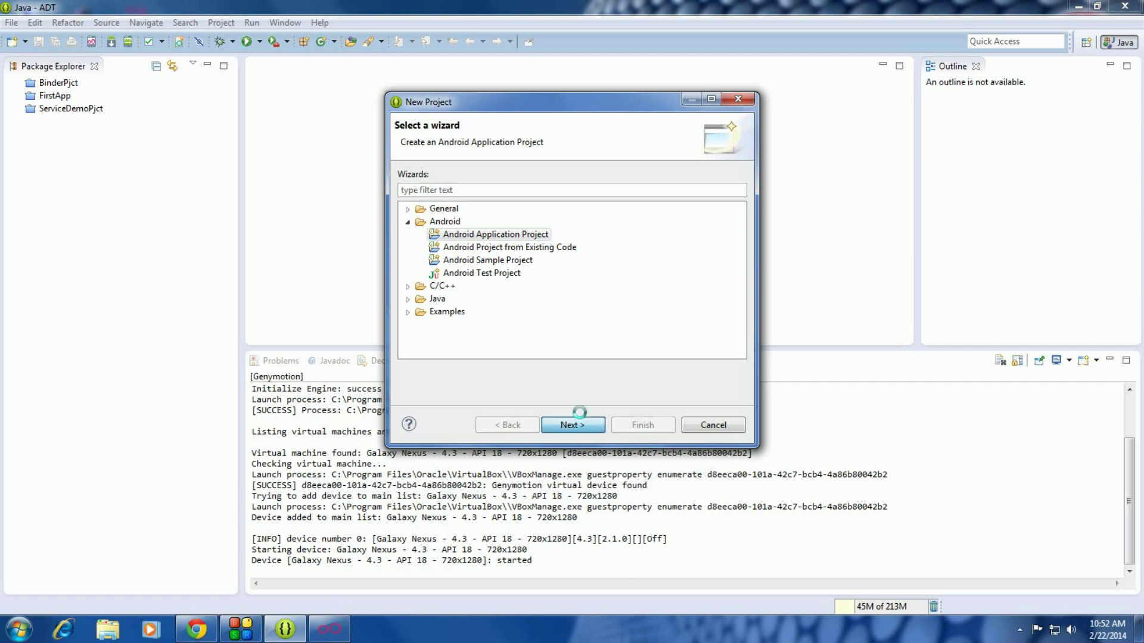
# Name the project TestGenymotion, package com.testgenymotion, and finish with a blank activity
pyautogui.write('T')
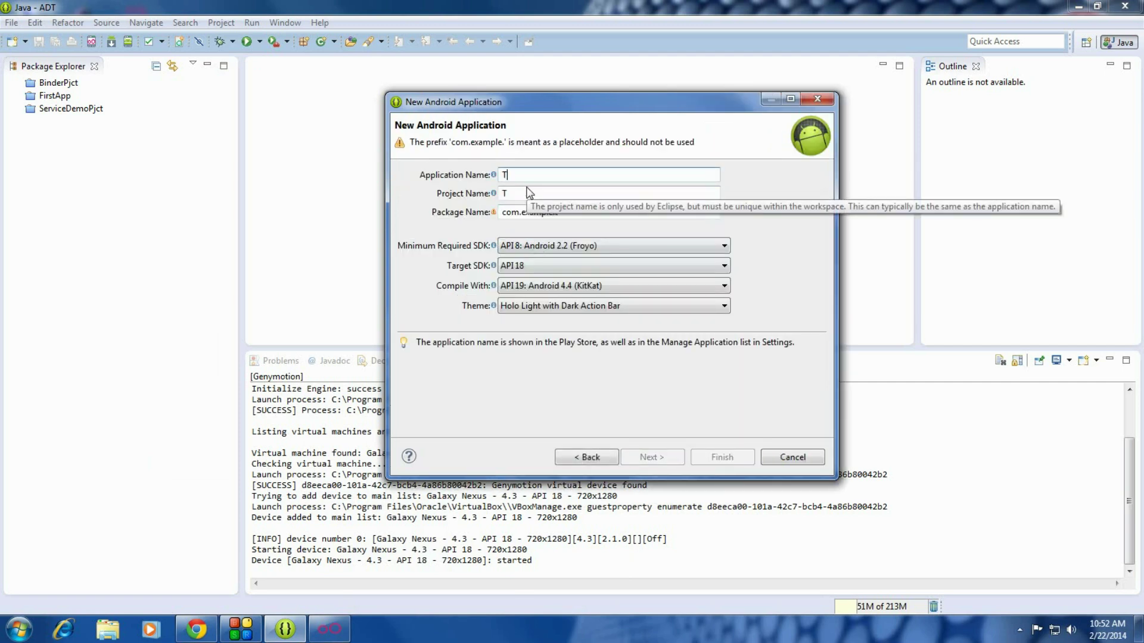
pyautogui.write('estGe')
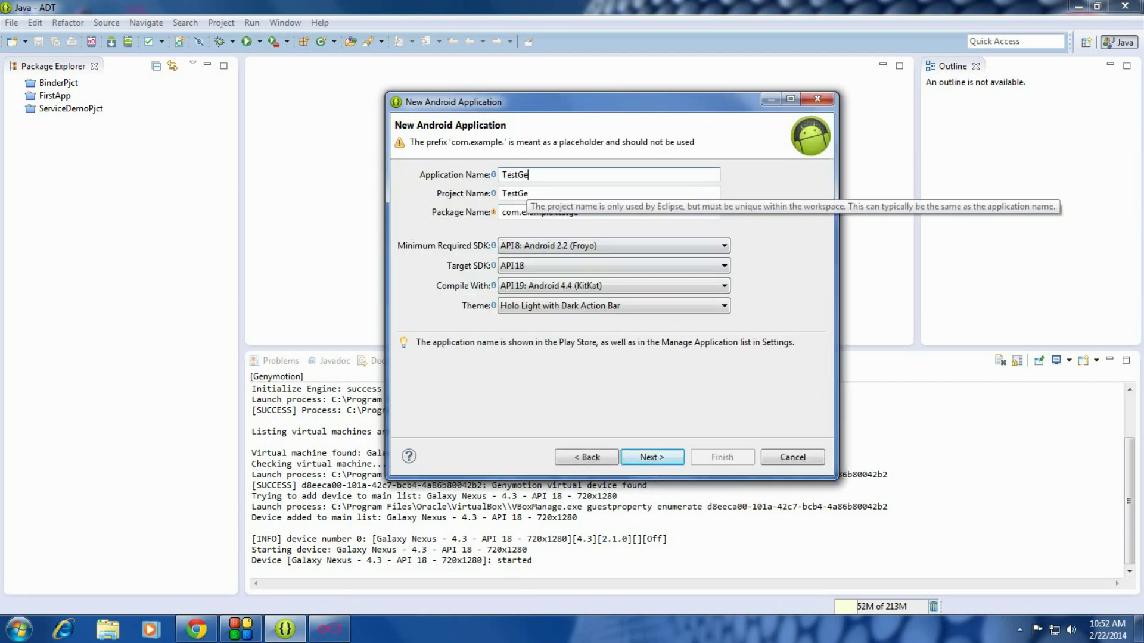
pyautogui.write('nymotion')
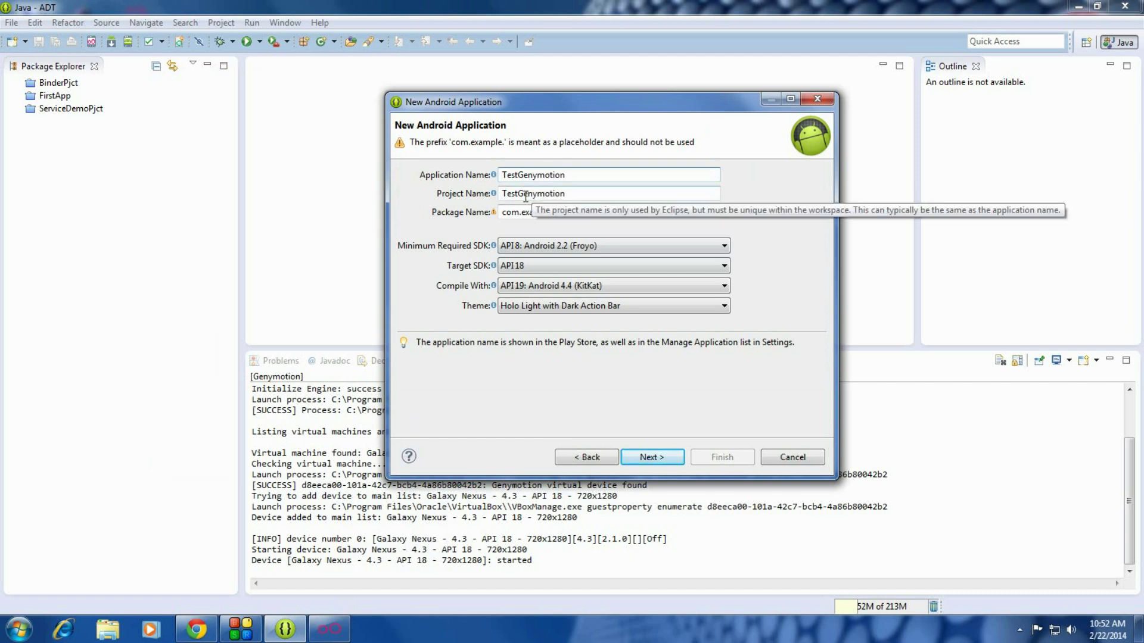
pyautogui.click(558, 212)
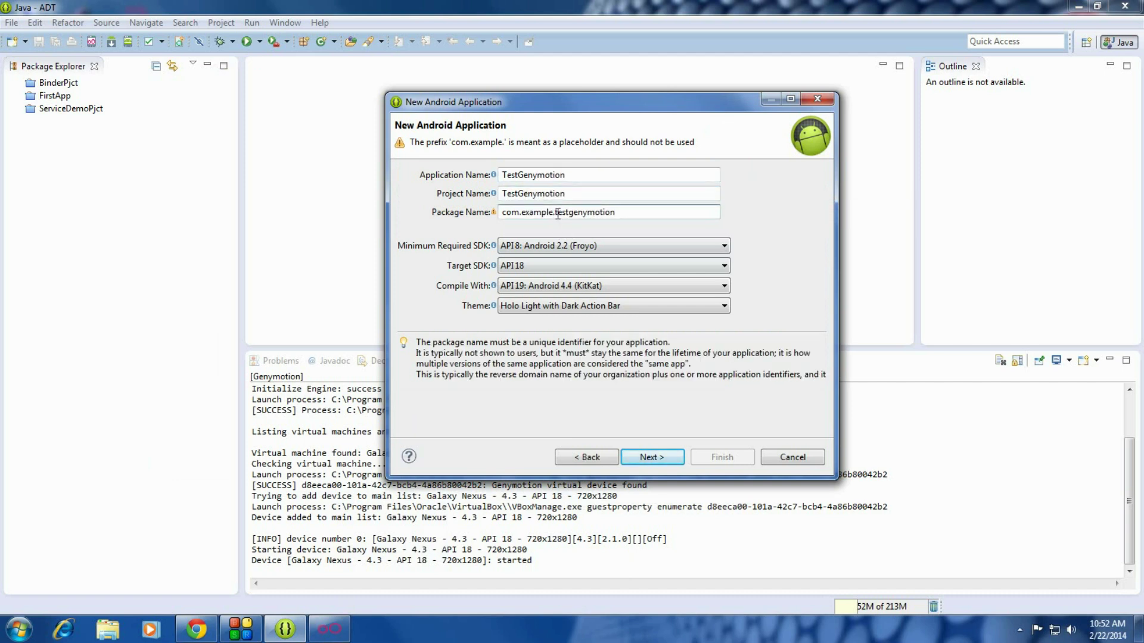
pyautogui.press('BackSpace')
pyautogui.press('BackSpace')
pyautogui.press('BackSpace')
pyautogui.press('BackSpace')
pyautogui.press('BackSpace')
pyautogui.press('BackSpace')
pyautogui.press('BackSpace')
pyautogui.press('BackSpace')
pyautogui.click(655, 456)
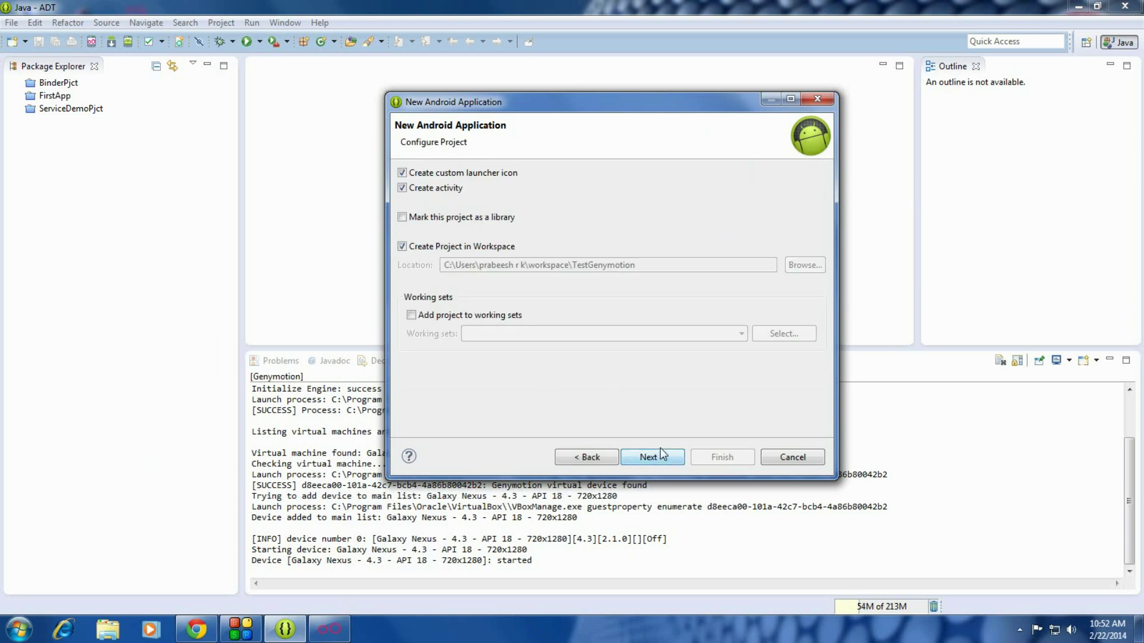
pyautogui.click(657, 457)
pyautogui.click(687, 488)
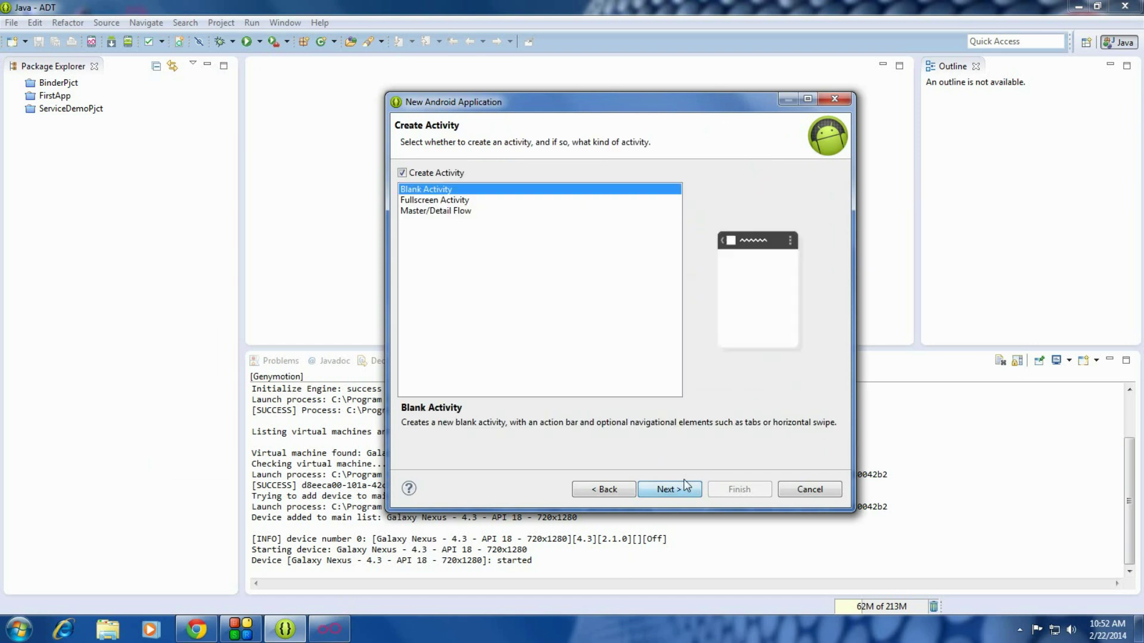
pyautogui.click(685, 487)
pyautogui.click(738, 490)
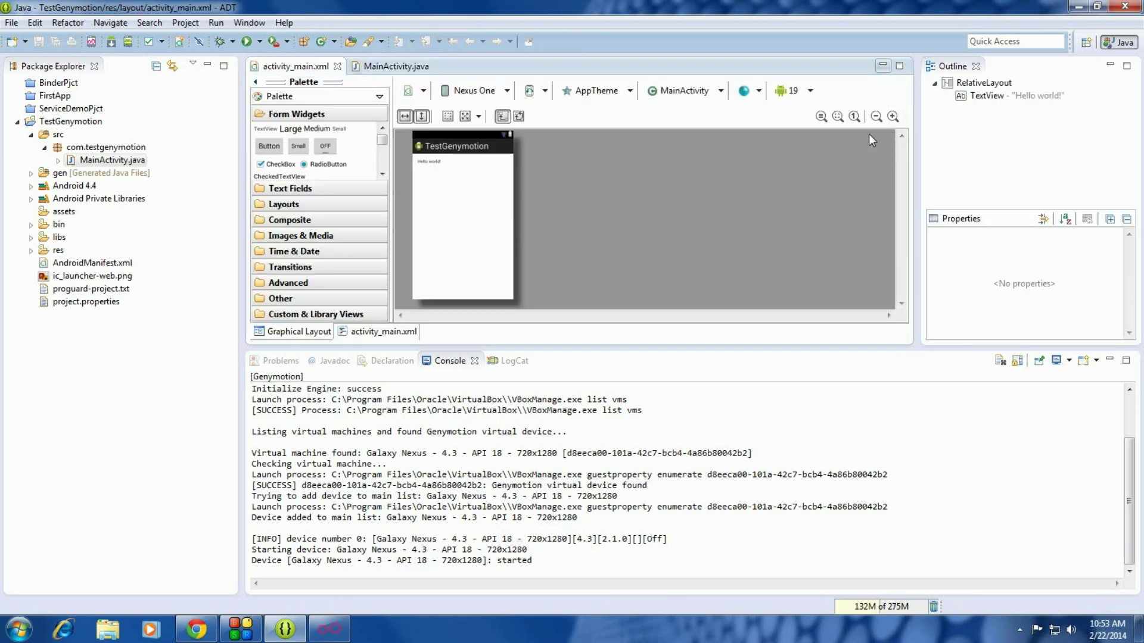
# Zoom into the layout preview twice and run TestGenymotion as an Android Application
pyautogui.click(893, 116)
pyautogui.click(893, 117)
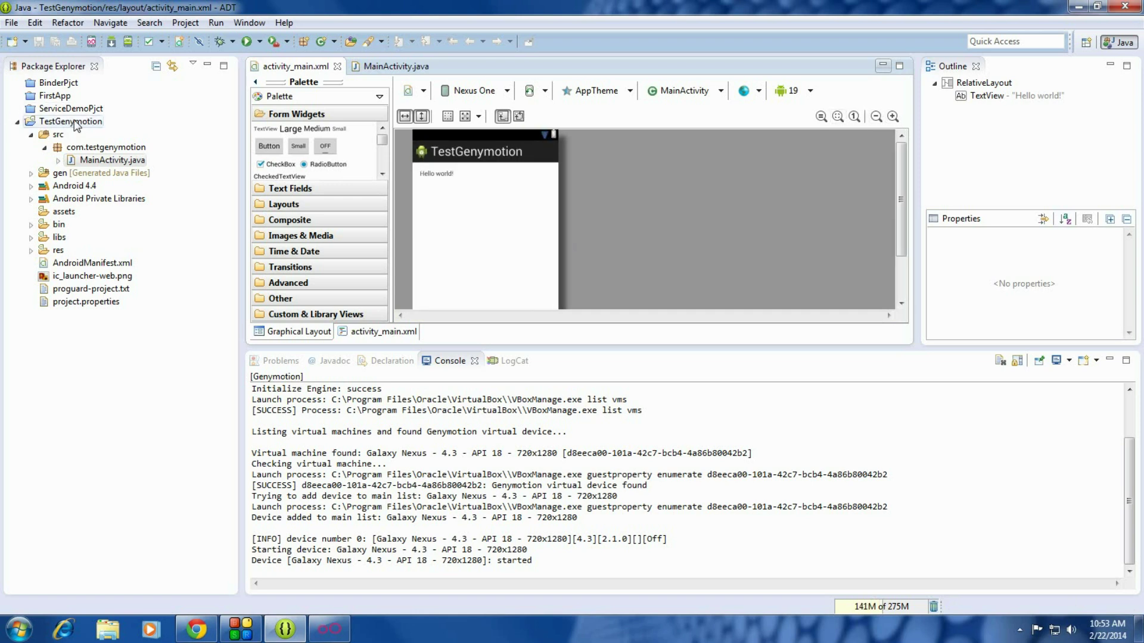
pyautogui.rightClick(76, 122)
pyautogui.moveTo(145, 432)
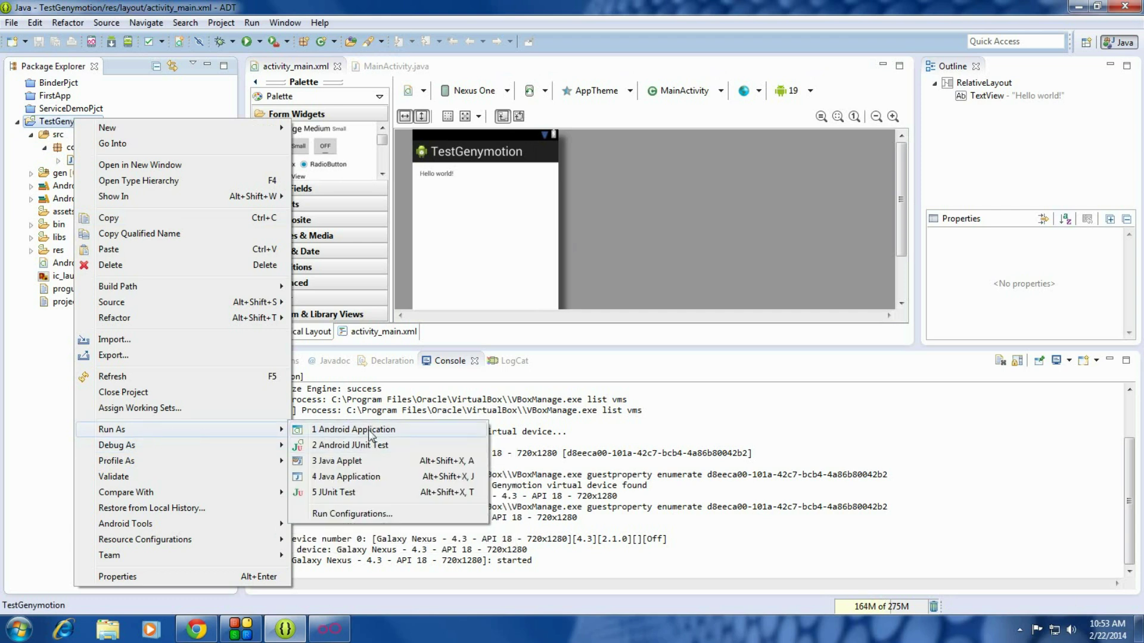
pyautogui.click(367, 429)
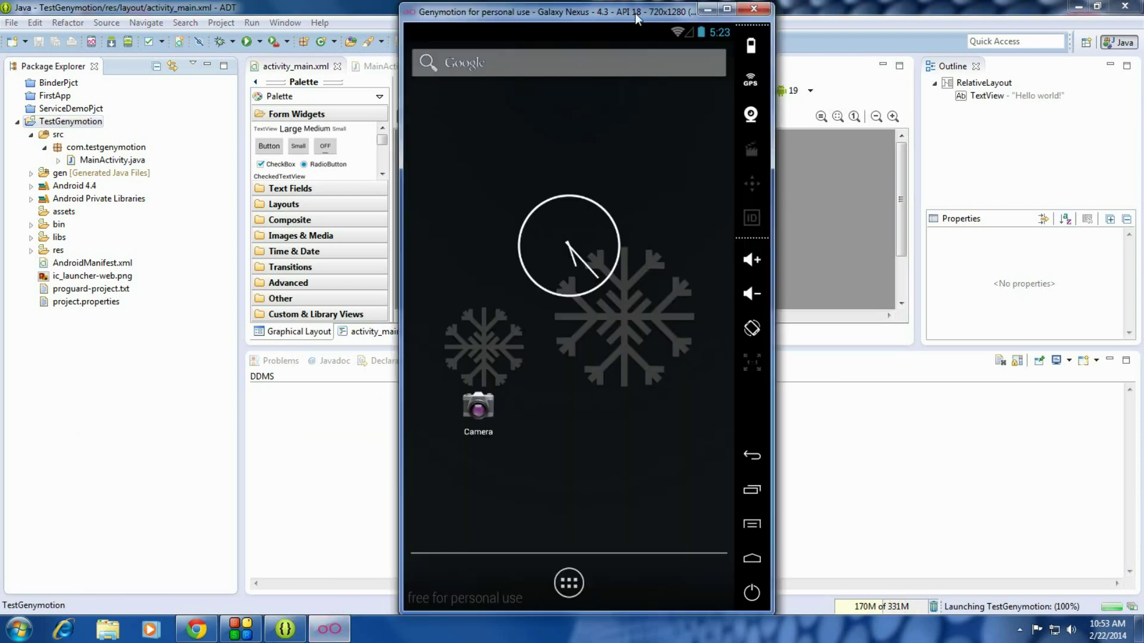
# Choose the running Genymotion device in Android Device Chooser to run TestGenymotion
pyautogui.moveTo(635, 13); pyautogui.dragTo(609, 10)
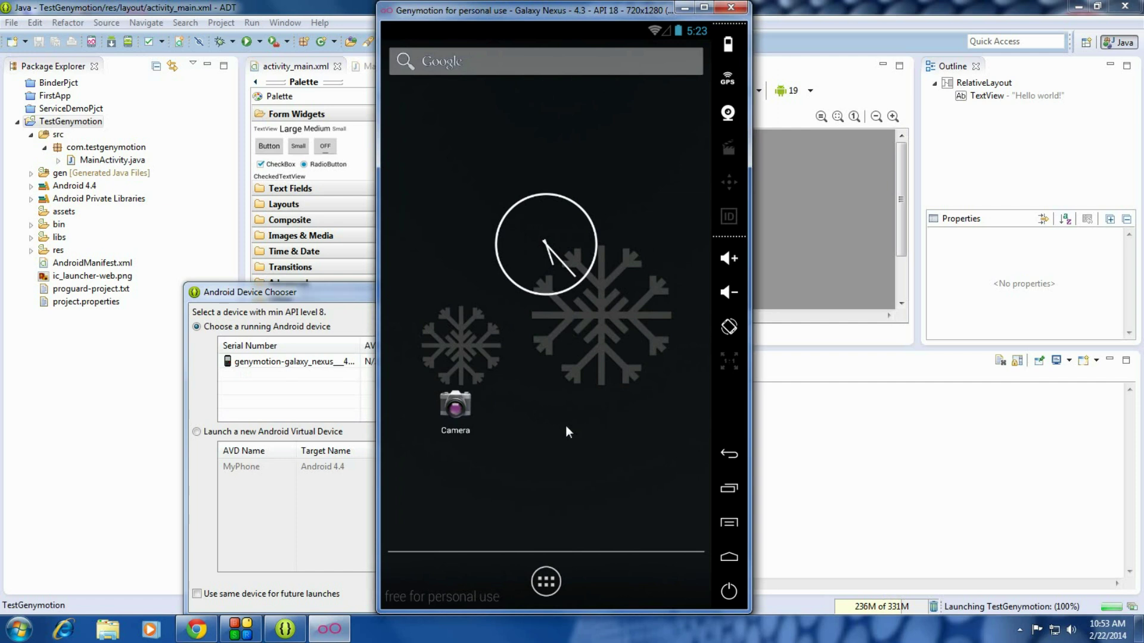
pyautogui.moveTo(342, 299); pyautogui.dragTo(466, 189)
pyautogui.click(432, 267)
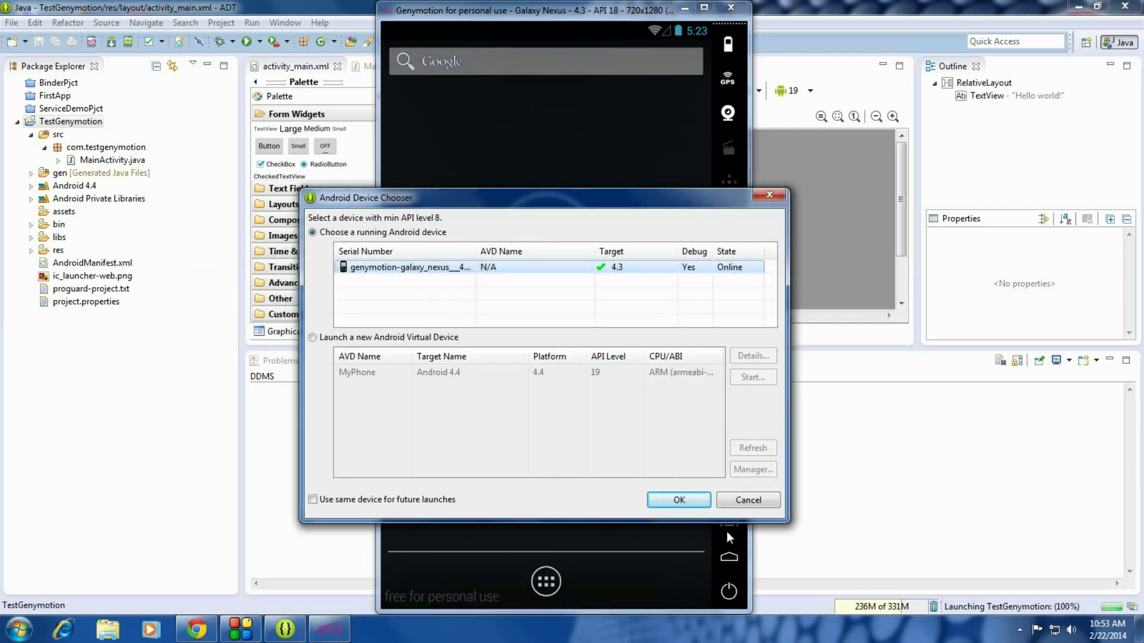
pyautogui.click(679, 500)
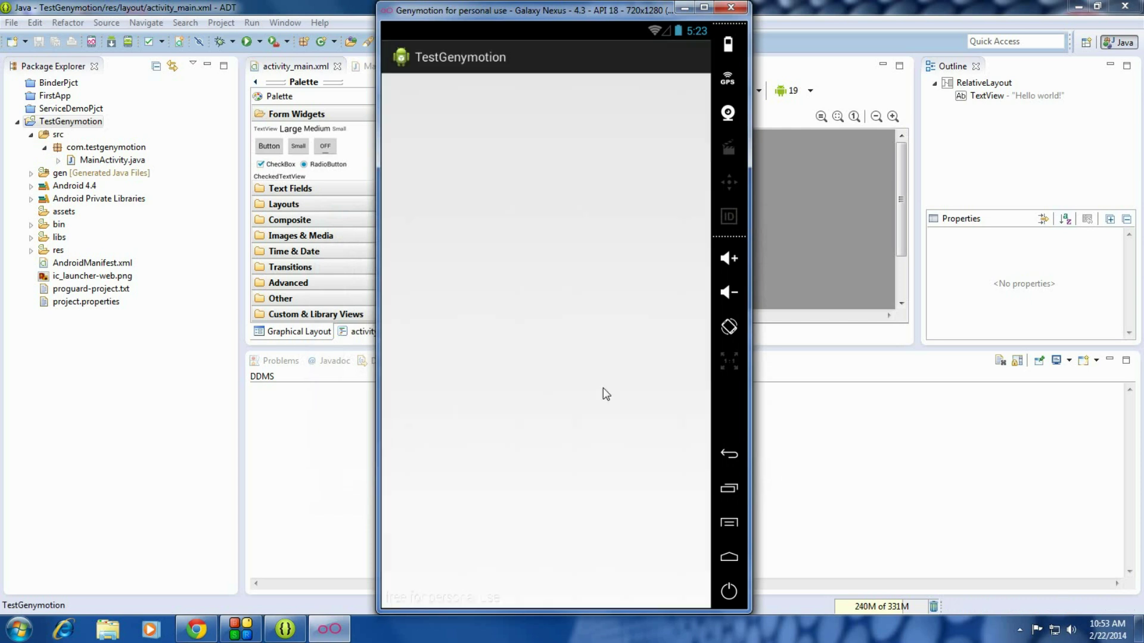
# Return the emulator home and relaunch TestGenymotion from the app drawer
pyautogui.moveTo(559, 16); pyautogui.dragTo(579, 16)
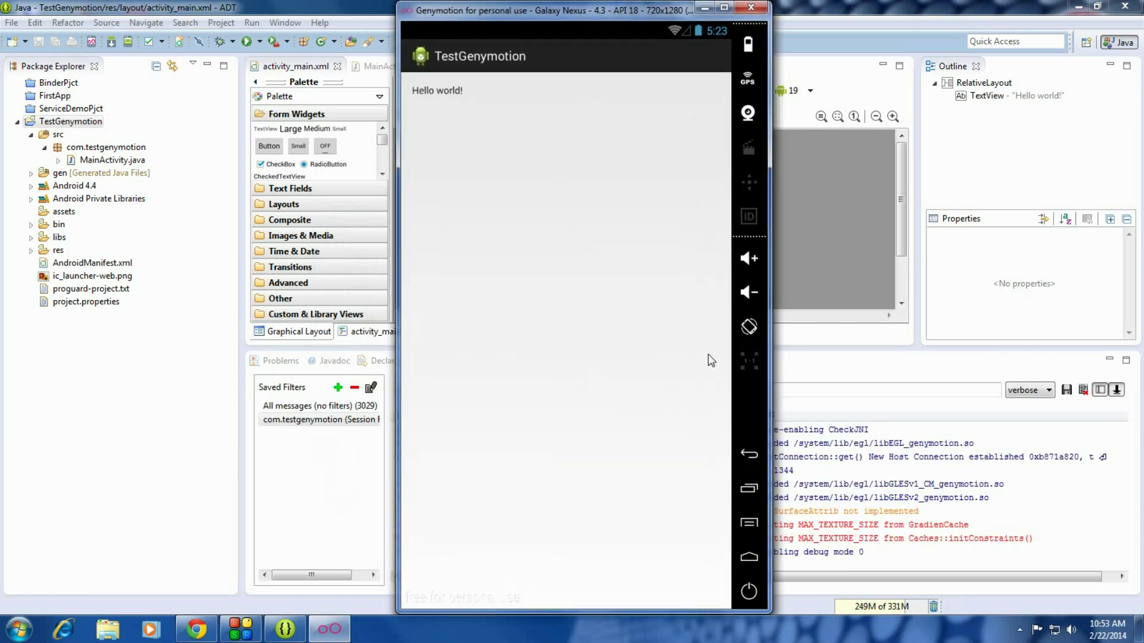
pyautogui.click(745, 560)
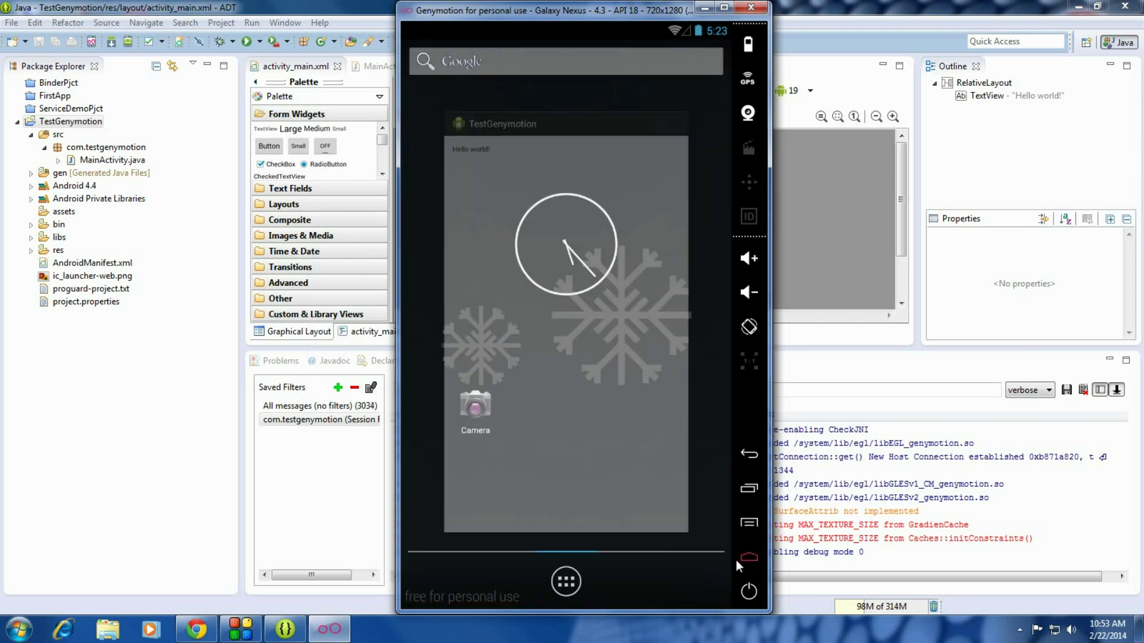
pyautogui.click(561, 528)
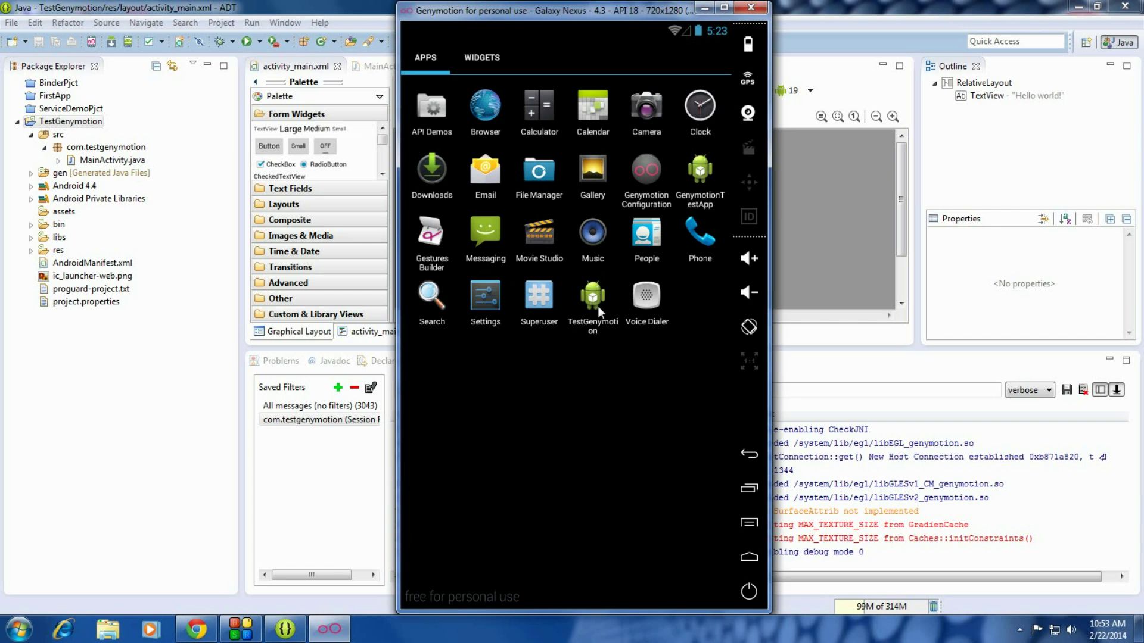
pyautogui.click(597, 307)
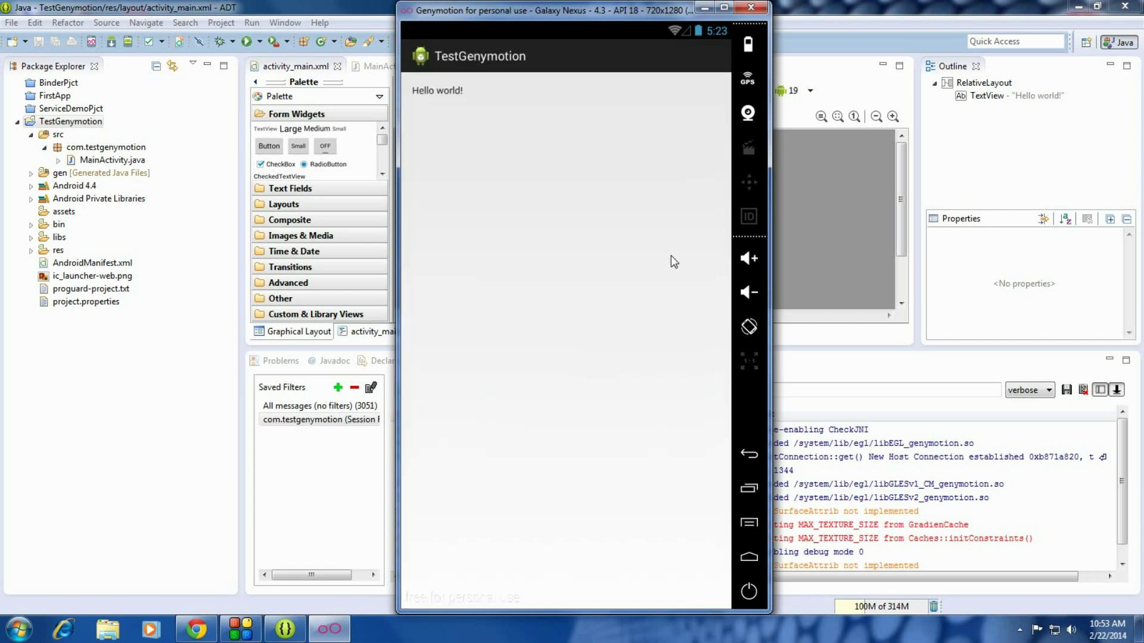